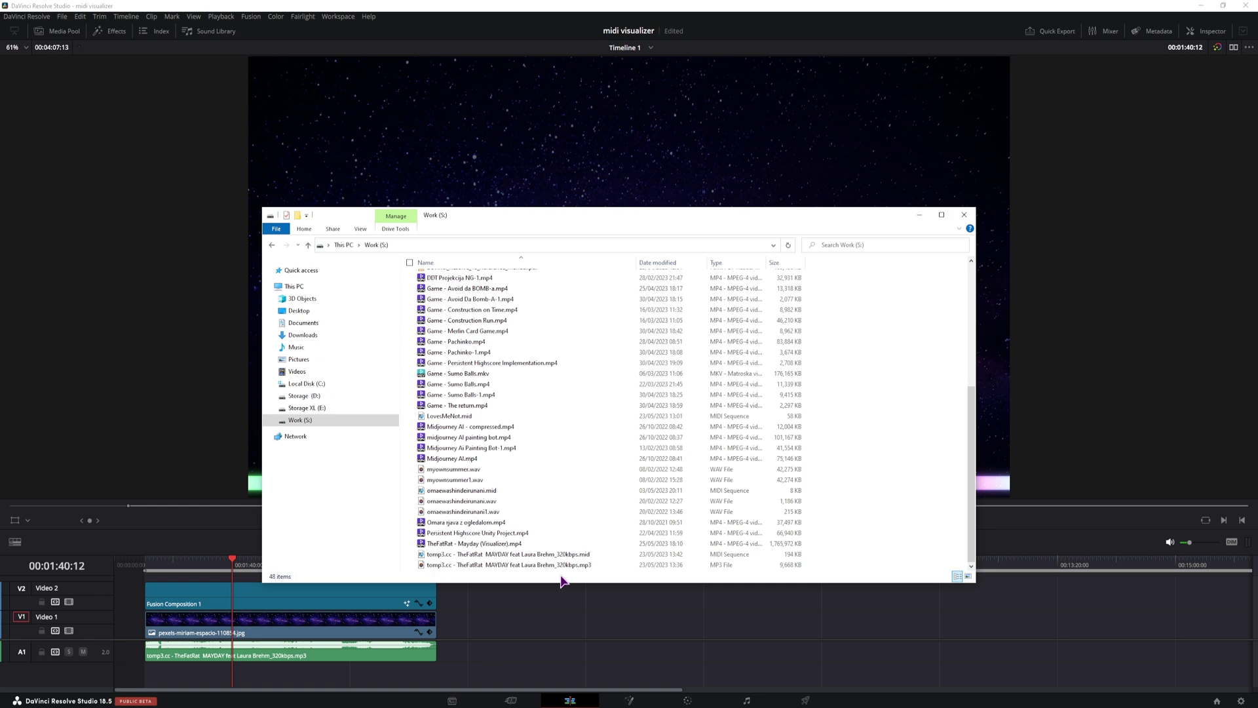
# Play the downloaded MAYDAY MP3 from the Work folder in Groove Music.
pyautogui.click(488, 565)
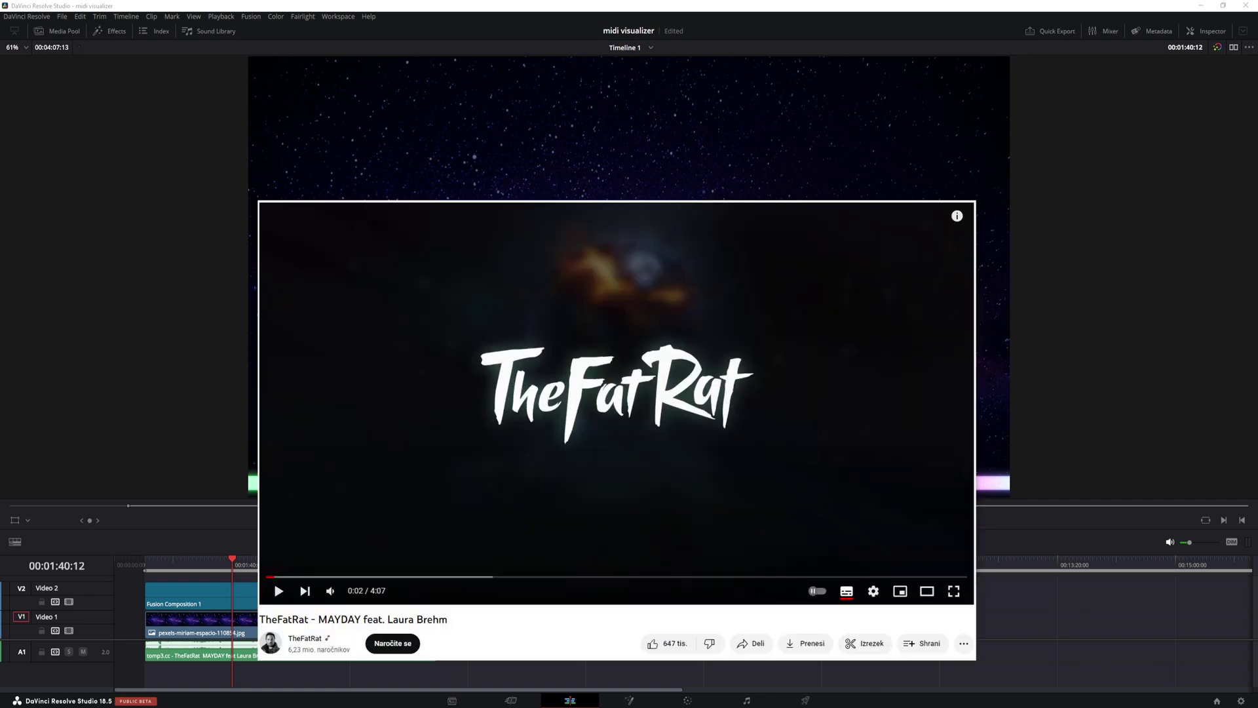
pyautogui.doubleClick(498, 565)
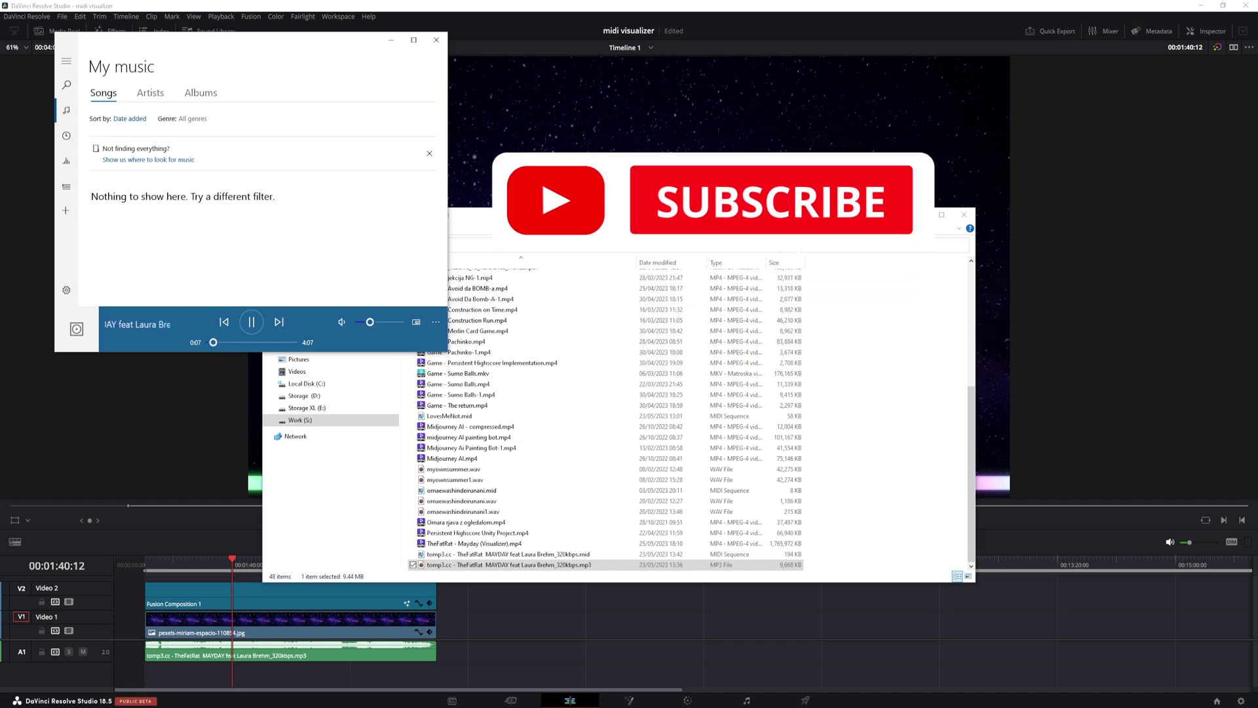
# Stop the MP3, preview the MAYDAY MIDI file in Windows Media Player, then close it.
pyautogui.click(438, 42)
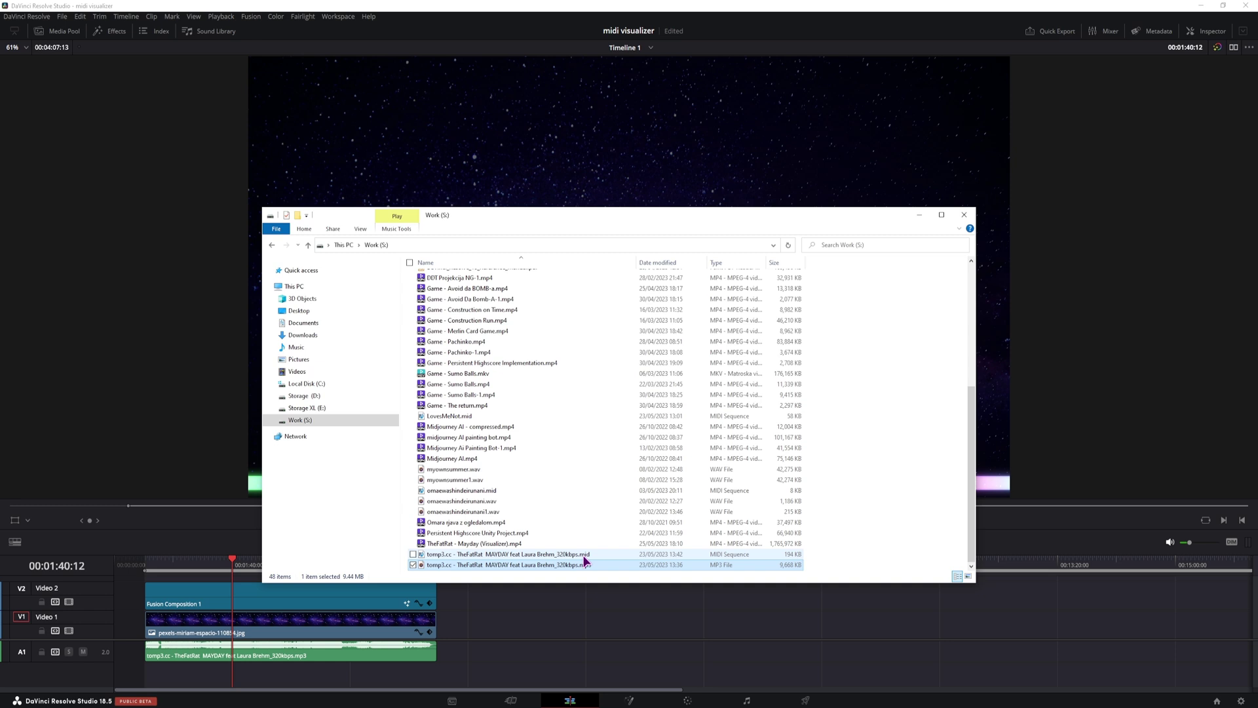
pyautogui.doubleClick(512, 555)
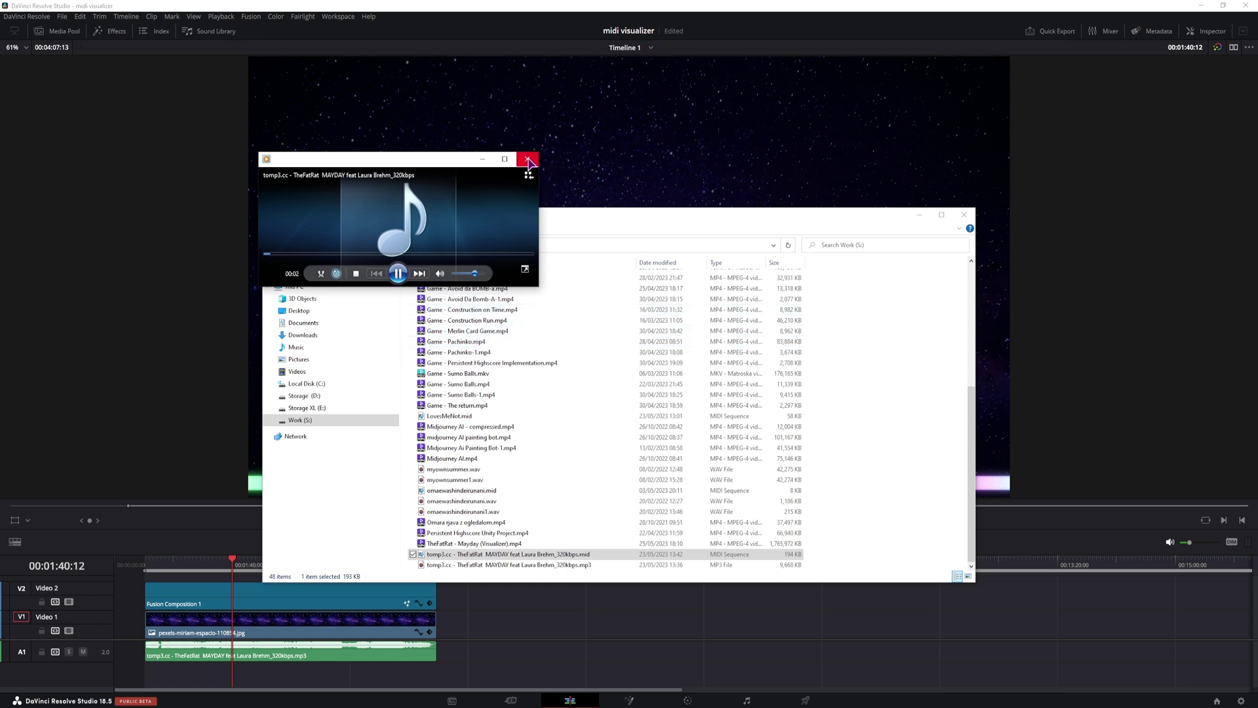
pyautogui.moveTo(533, 190)
pyautogui.click(530, 159)
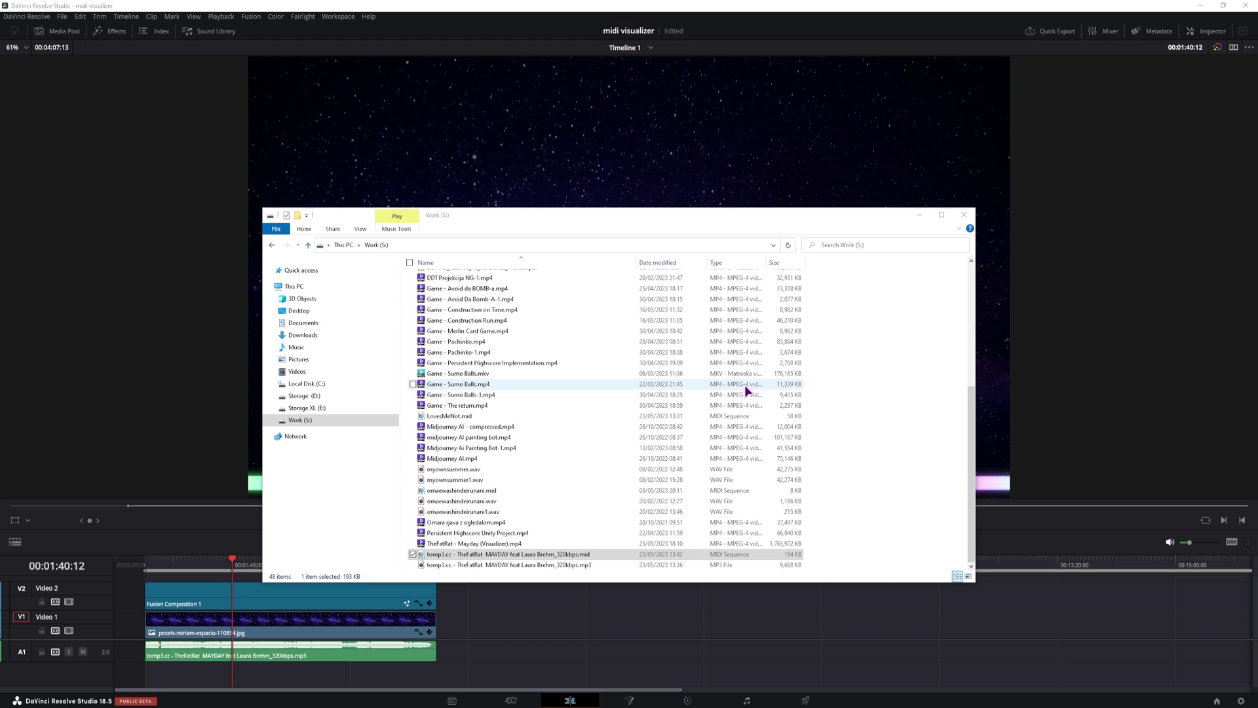
# Place the pexels starry image on V1 after the first timeline section.
pyautogui.click(528, 624)
pyautogui.click(74, 36)
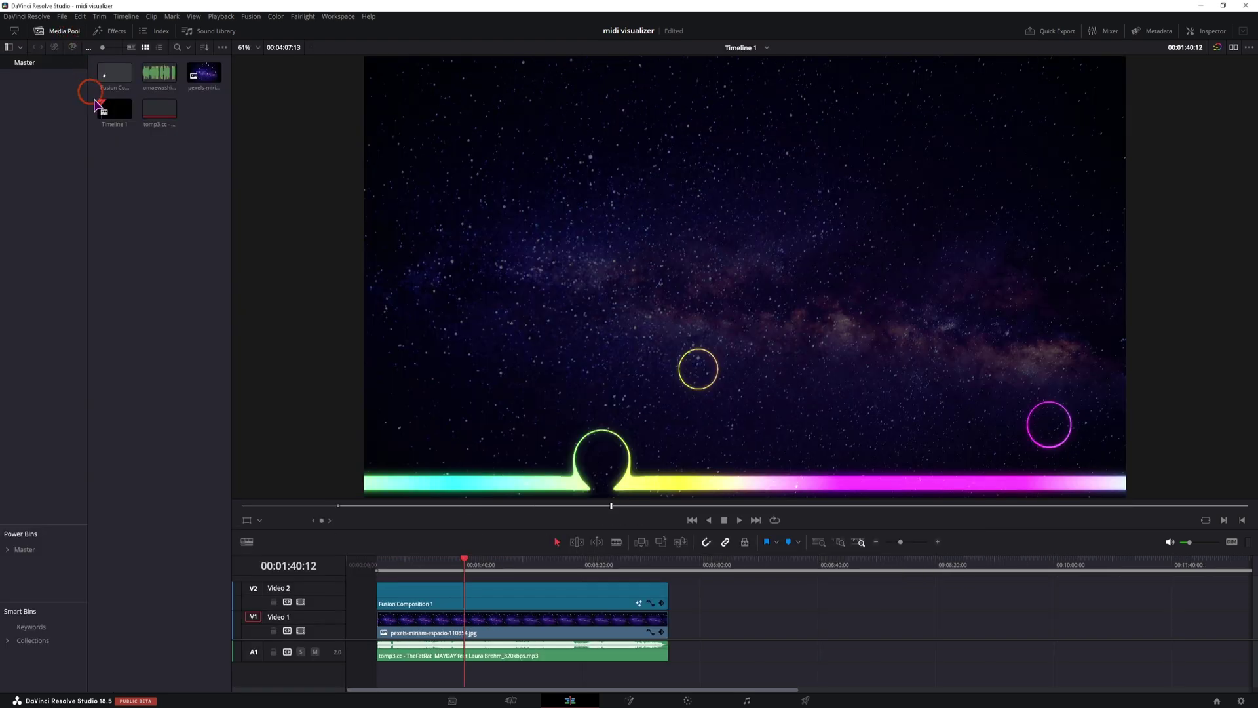
pyautogui.moveTo(204, 73); pyautogui.dragTo(768, 624)
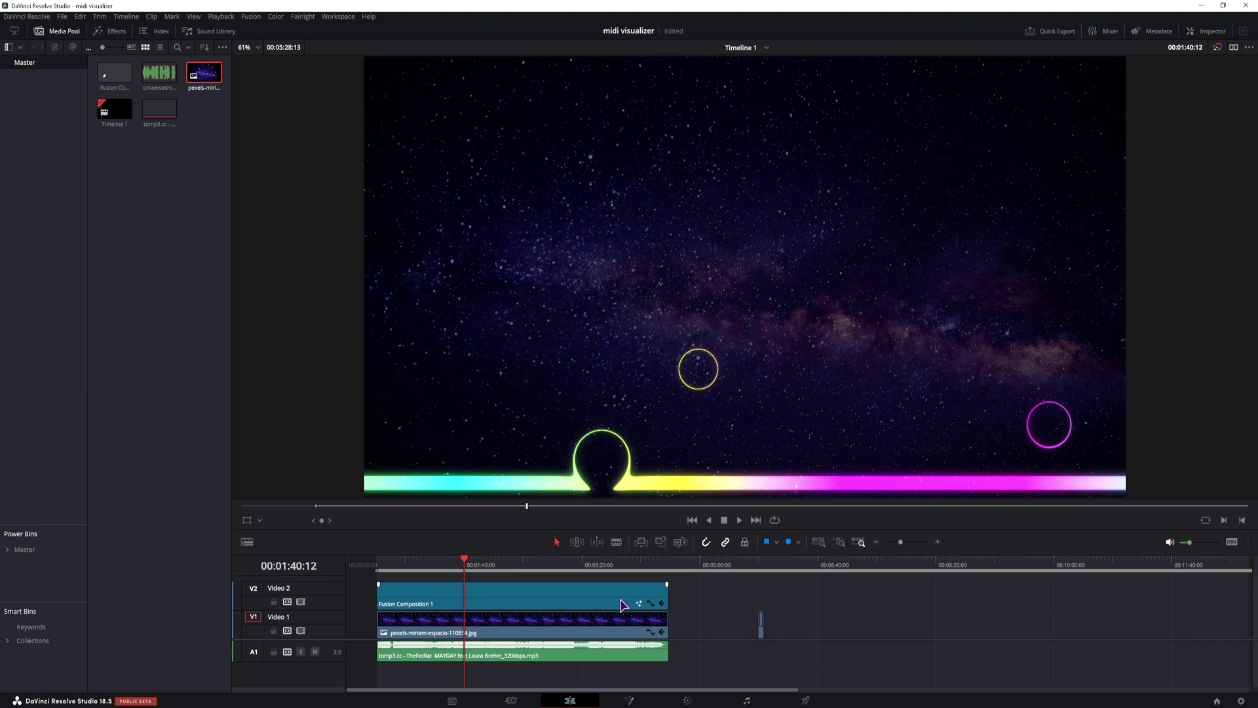
# Create a new Fusion Composition 2 clip in the Media Pool.
pyautogui.click(148, 195)
pyautogui.rightClick(144, 186)
pyautogui.click(171, 226)
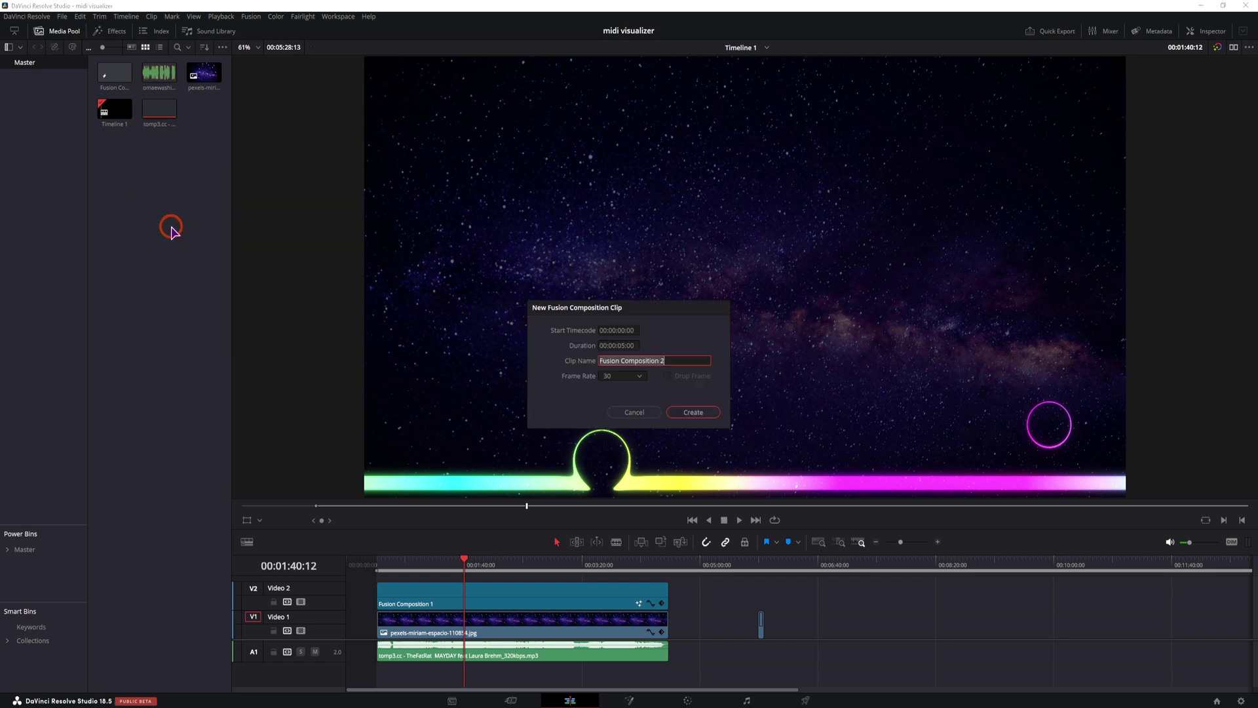
pyautogui.click(685, 425)
pyautogui.click(617, 376)
pyautogui.click(703, 414)
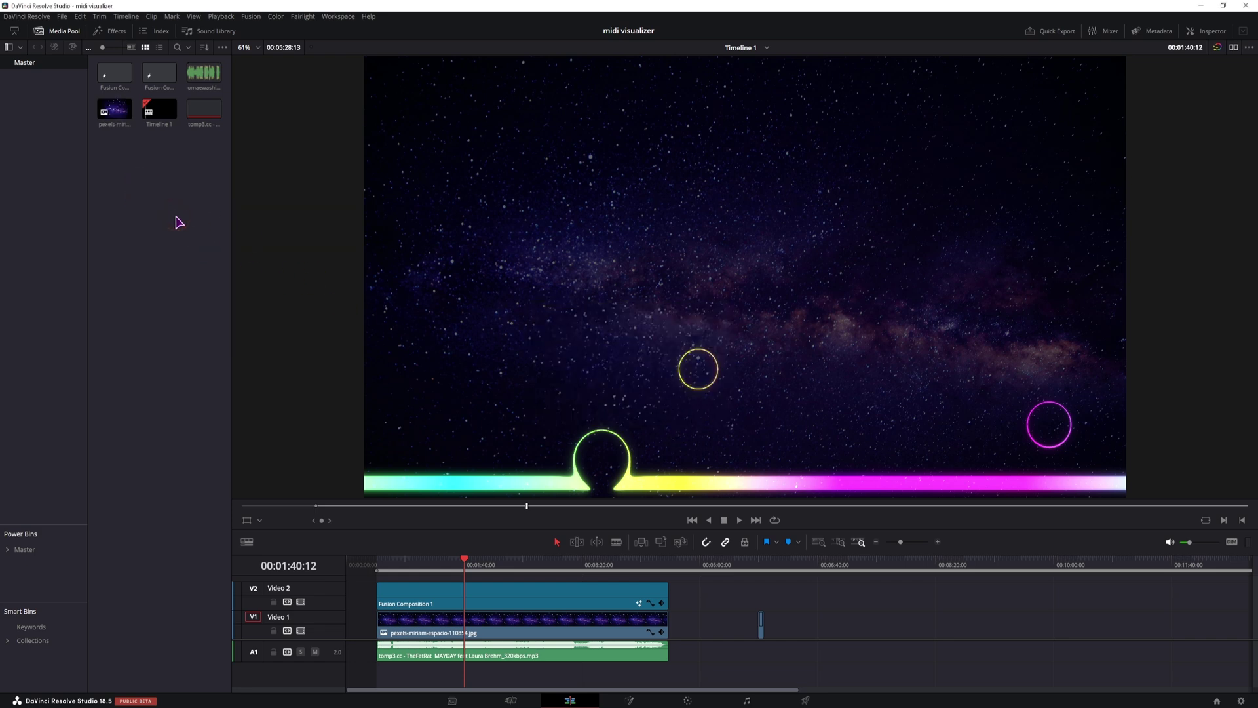
# Put Fusion Composition 2 on V2 above the image and the MAYDAY MP3 on A1.
pyautogui.click(173, 176)
pyautogui.moveTo(157, 80); pyautogui.dragTo(760, 590)
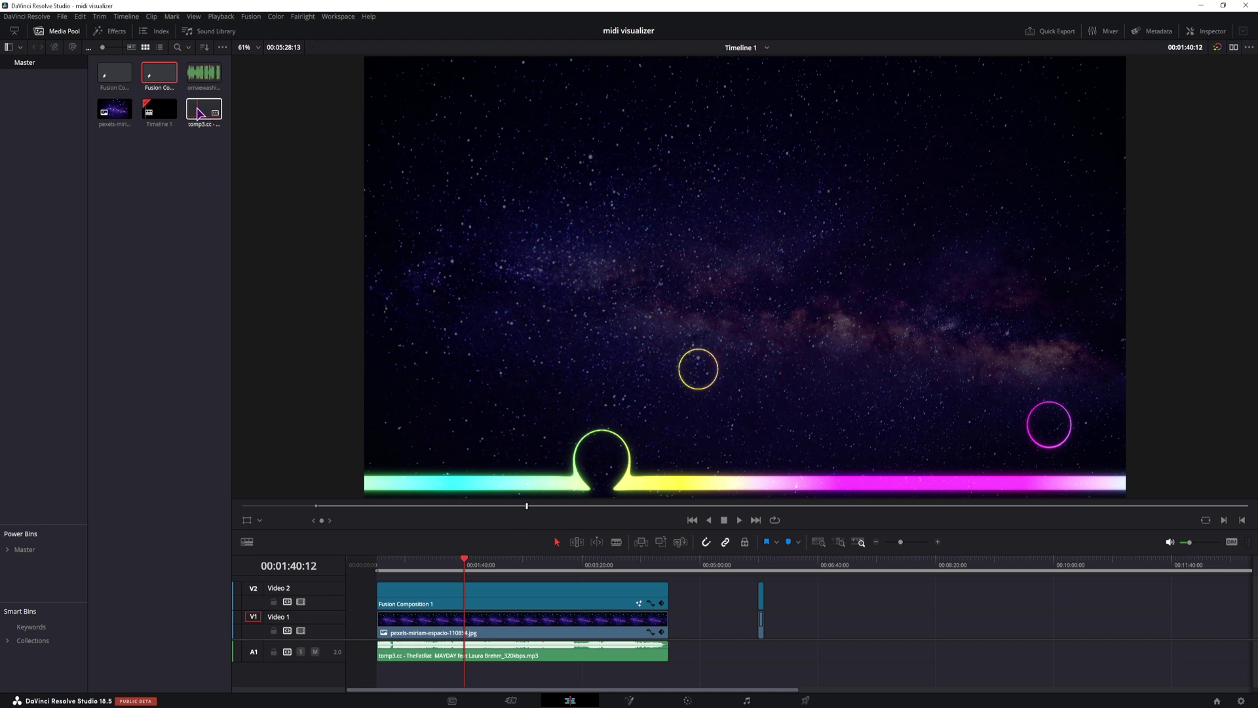
pyautogui.moveTo(197, 113); pyautogui.dragTo(764, 649)
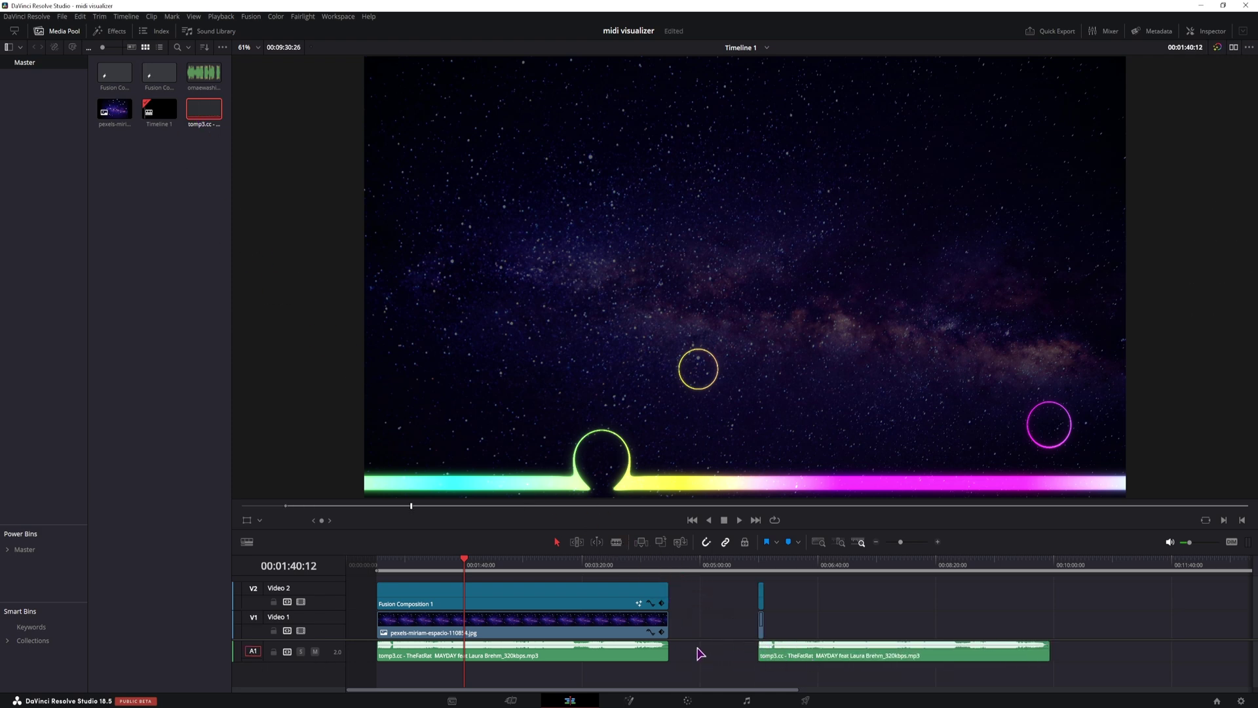
# Return to Resolve from Explorer and move the playhead to the new section's start.
pyautogui.hotkey('alt', 'Tab')
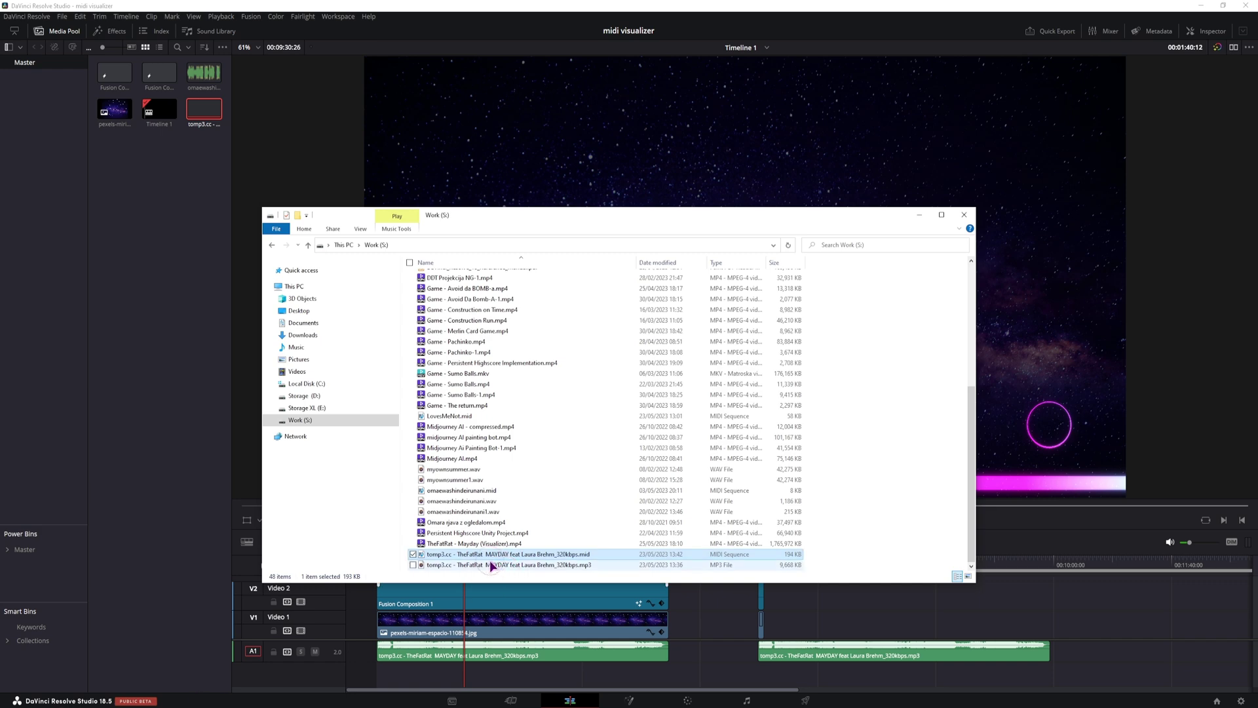
pyautogui.moveTo(504, 554); pyautogui.dragTo(727, 653)
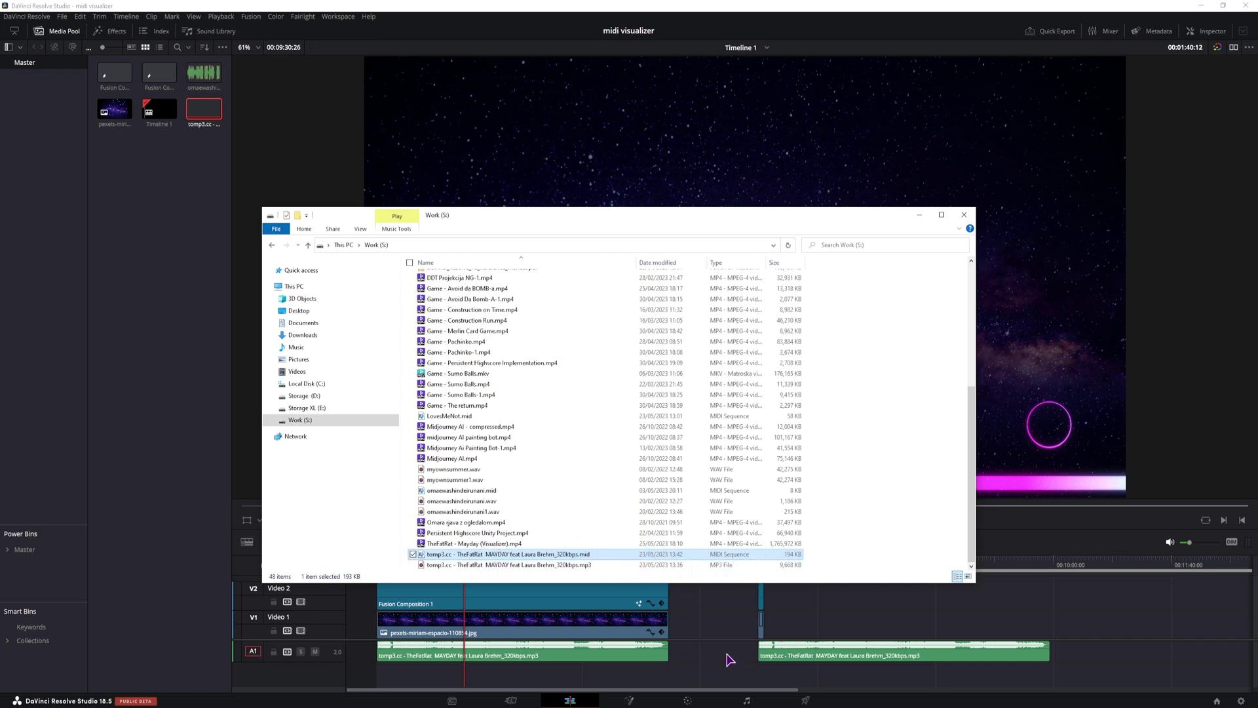
pyautogui.click(718, 660)
pyautogui.hscroll(5, 622, 623)
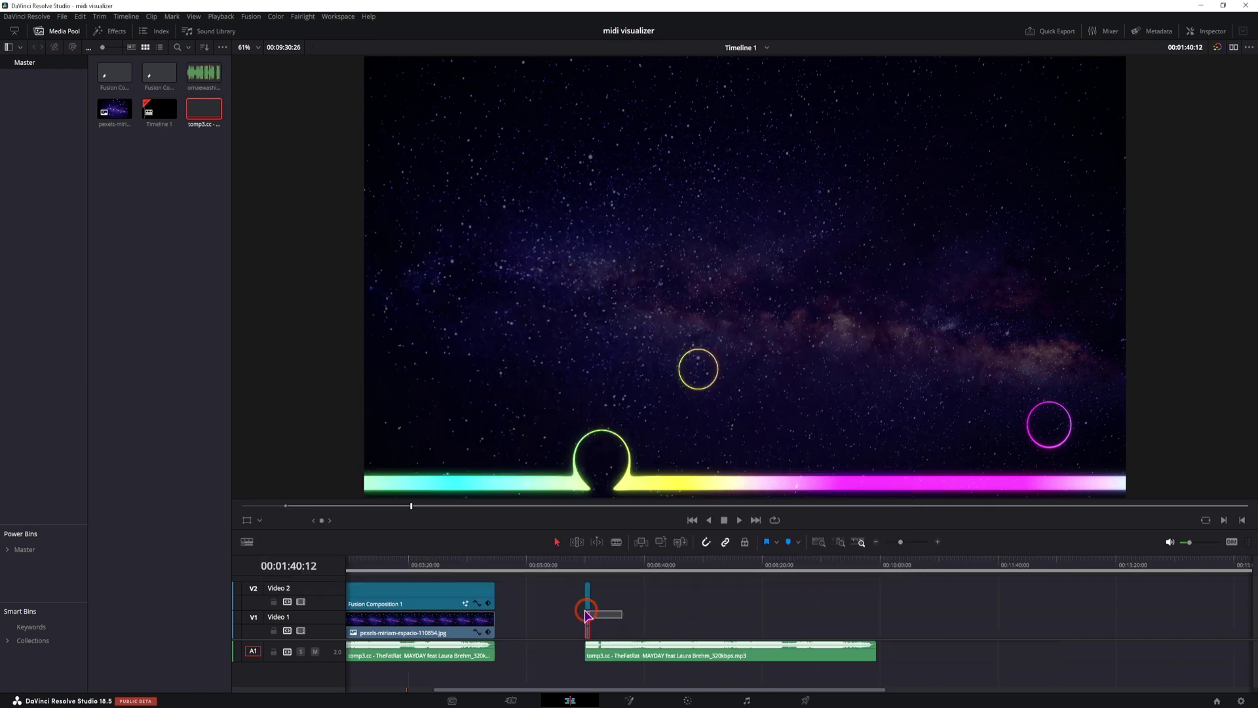
pyautogui.click(585, 565)
pyautogui.keyDown('alt'); pyautogui.scroll(5, 730, 623); pyautogui.keyUp('alt')
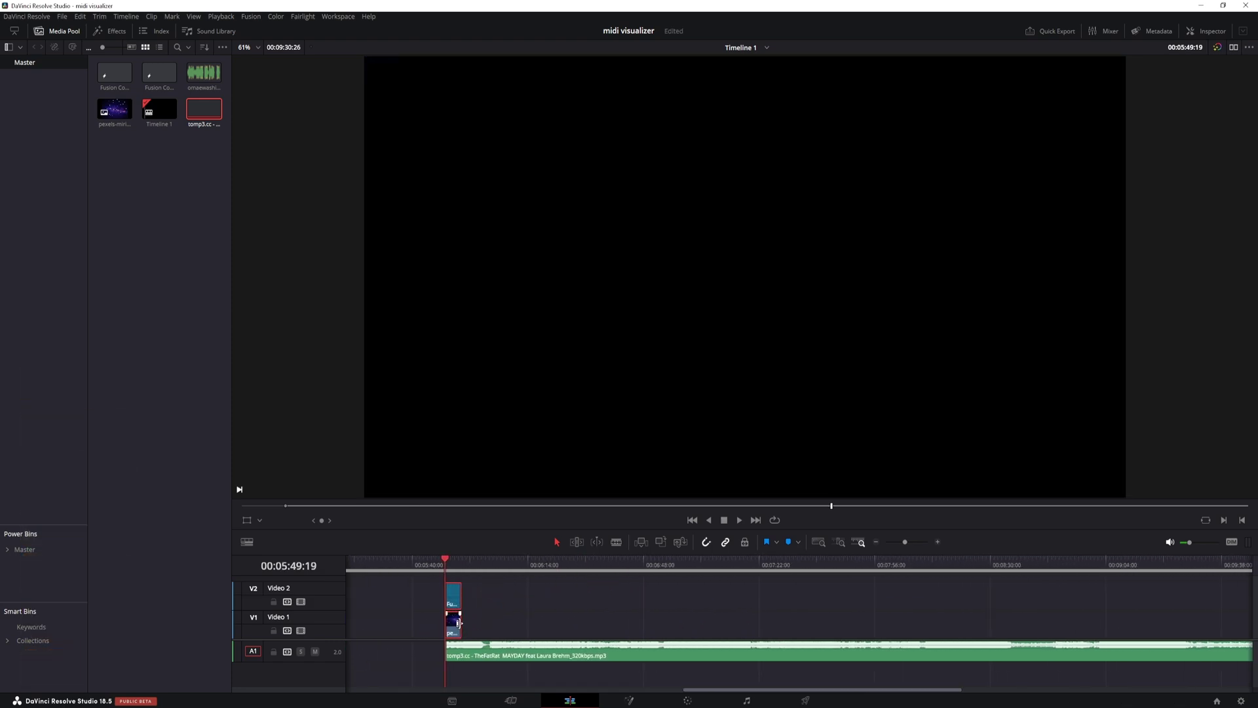
# Extend the starry image and Fusion Composition 2 clips to the end of the MAYDAY audio.
pyautogui.moveTo(462, 619); pyautogui.dragTo(1080, 613)
pyautogui.hscroll(12, 1145, 610)
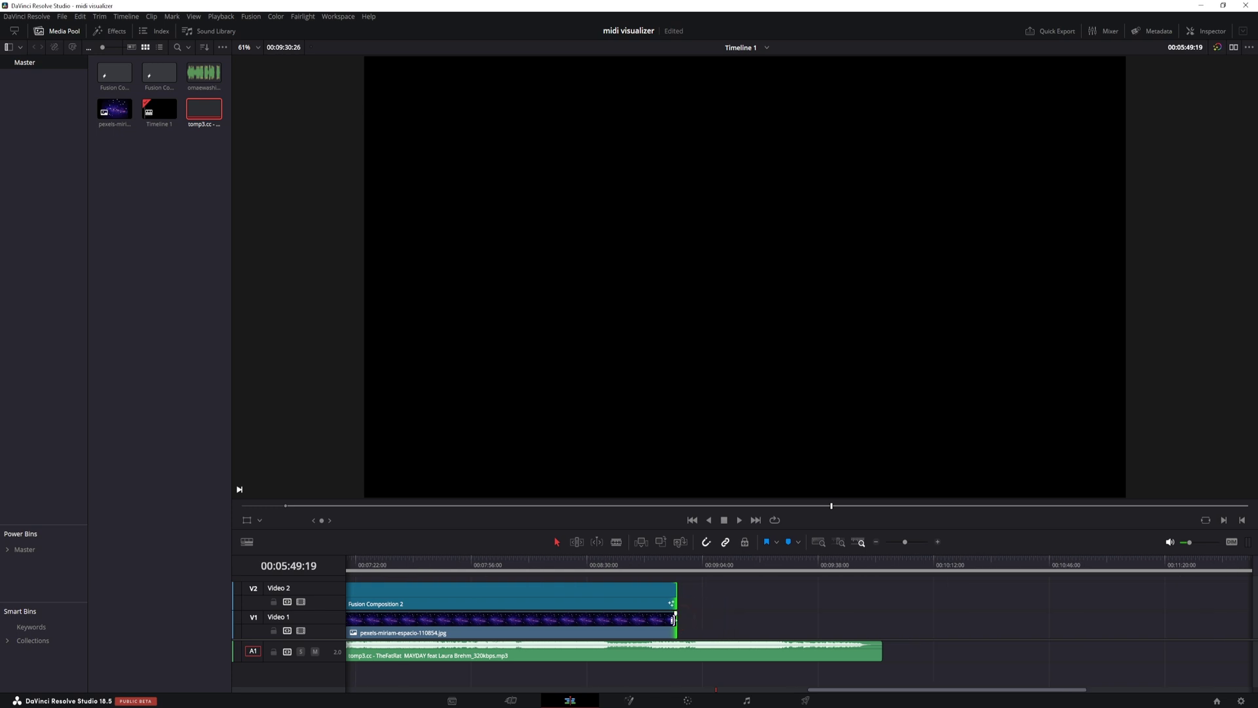
pyautogui.moveTo(677, 631); pyautogui.dragTo(877, 636)
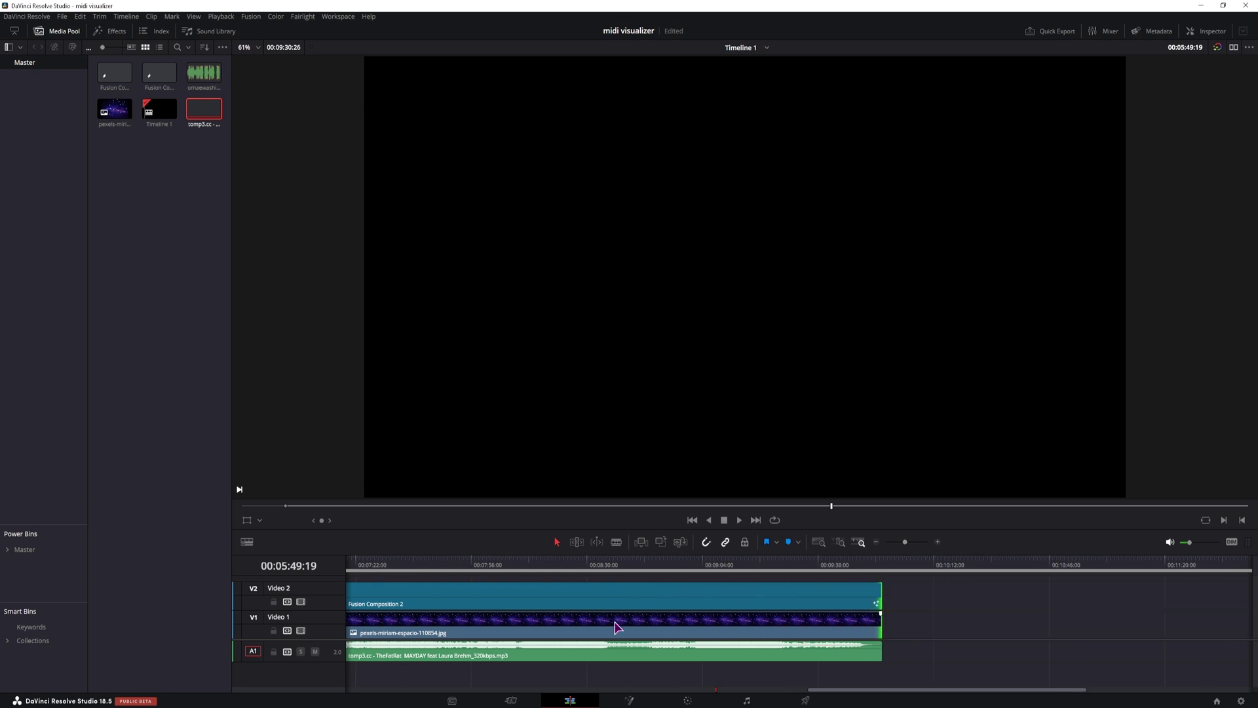
pyautogui.click(669, 629)
pyautogui.click(941, 625)
pyautogui.scroll(-2, 773, 625)
pyautogui.scroll(1, 573, 606)
pyautogui.click(574, 606)
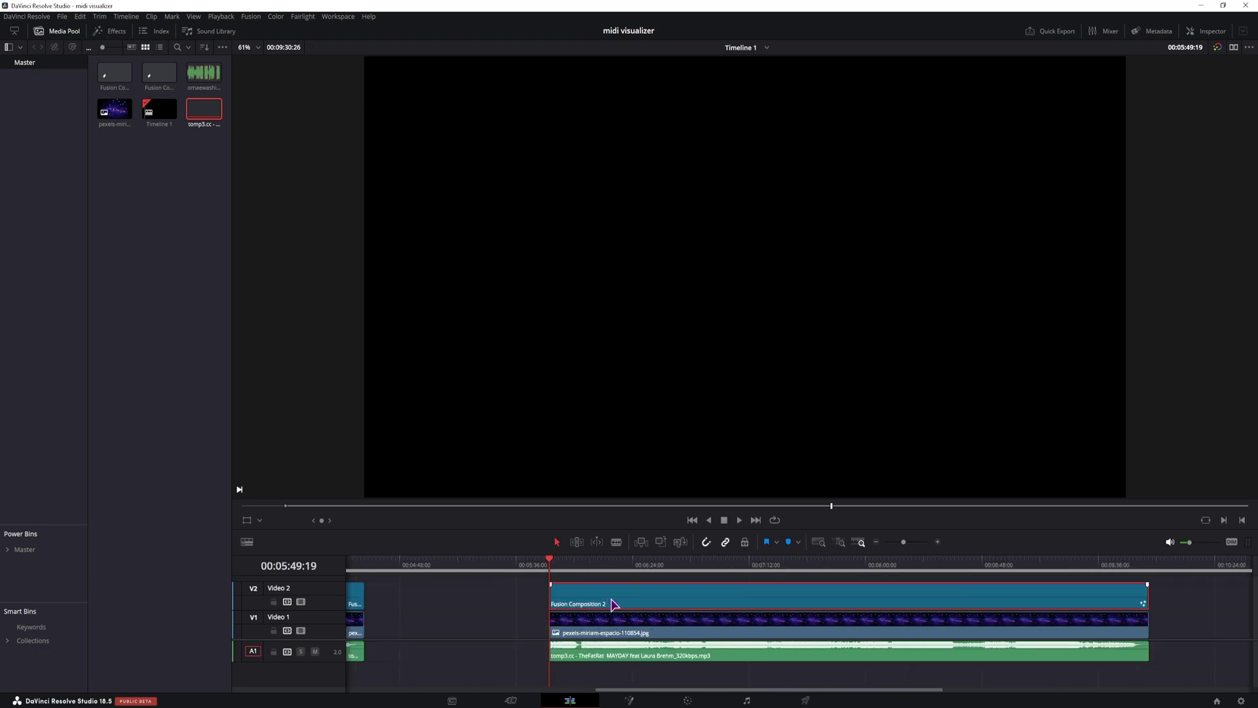
# Add Background1 and Merge1 in Fusion, connect Merge1 to MediaOut1, and set Background1 alpha to 0.
pyautogui.click(633, 701)
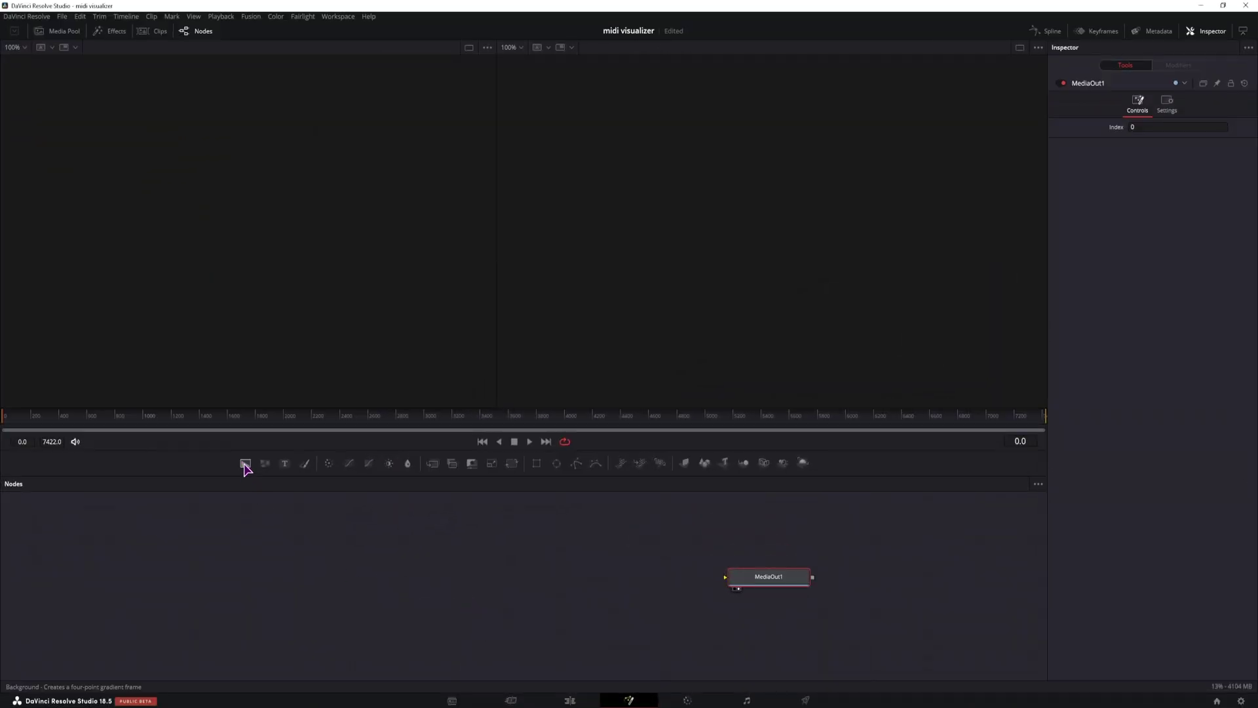
pyautogui.moveTo(245, 465); pyautogui.dragTo(623, 627)
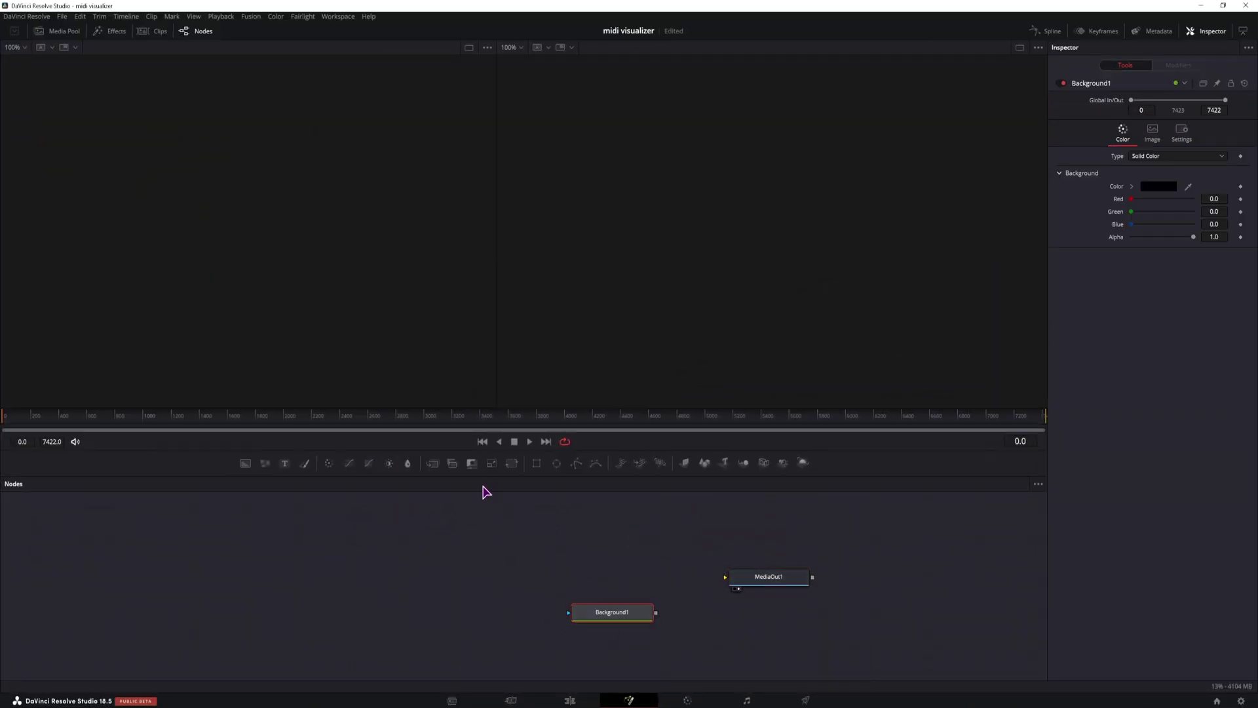
pyautogui.moveTo(432, 463); pyautogui.dragTo(569, 580)
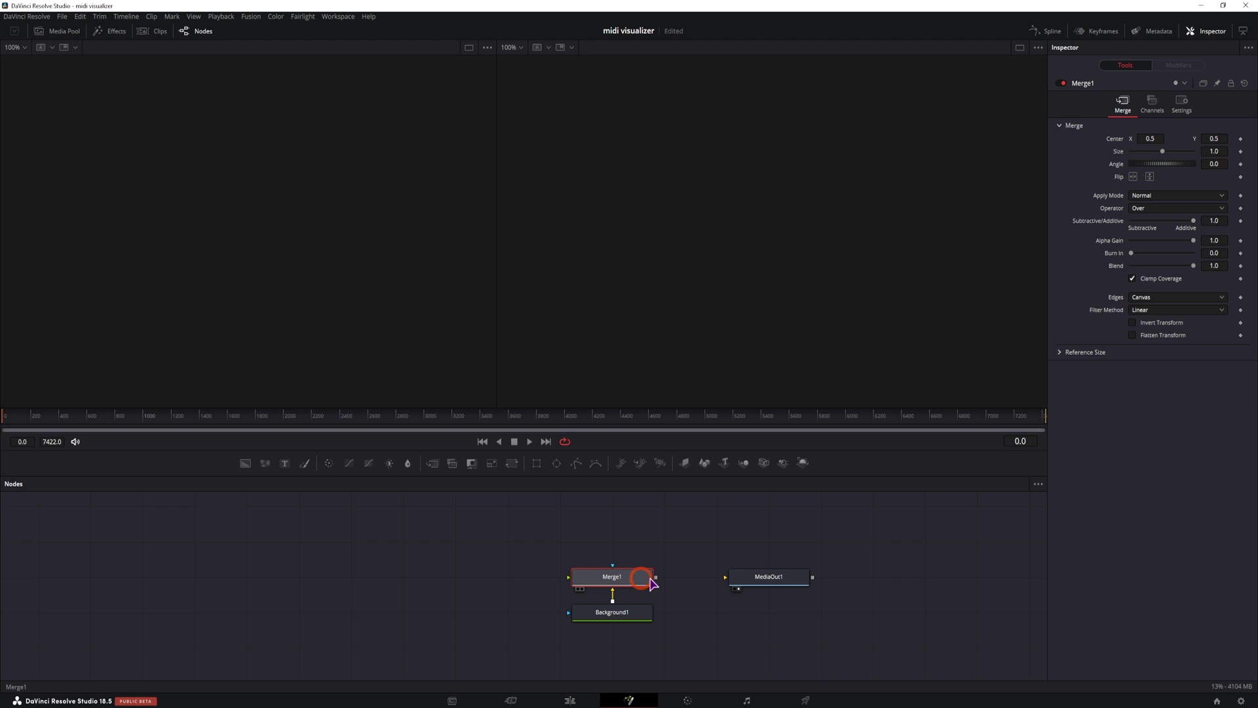
pyautogui.moveTo(656, 577); pyautogui.dragTo(725, 576)
pyautogui.click(612, 612)
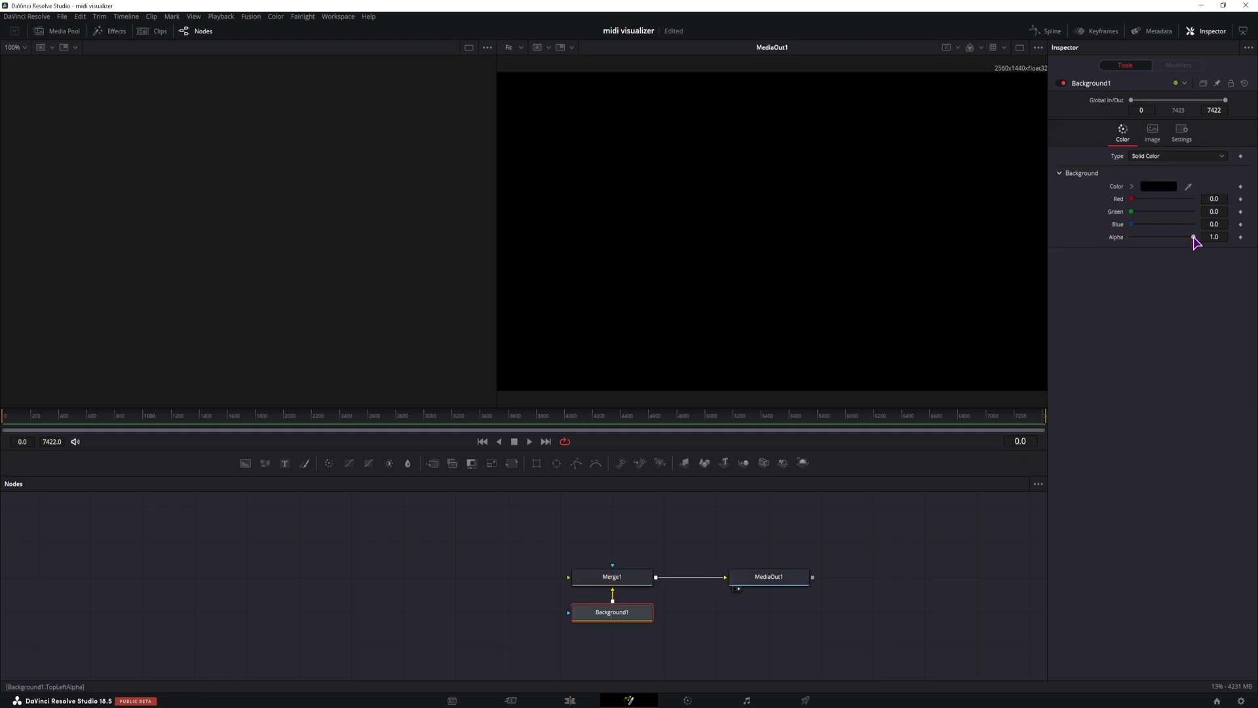
pyautogui.moveTo(1193, 237); pyautogui.dragTo(1077, 241)
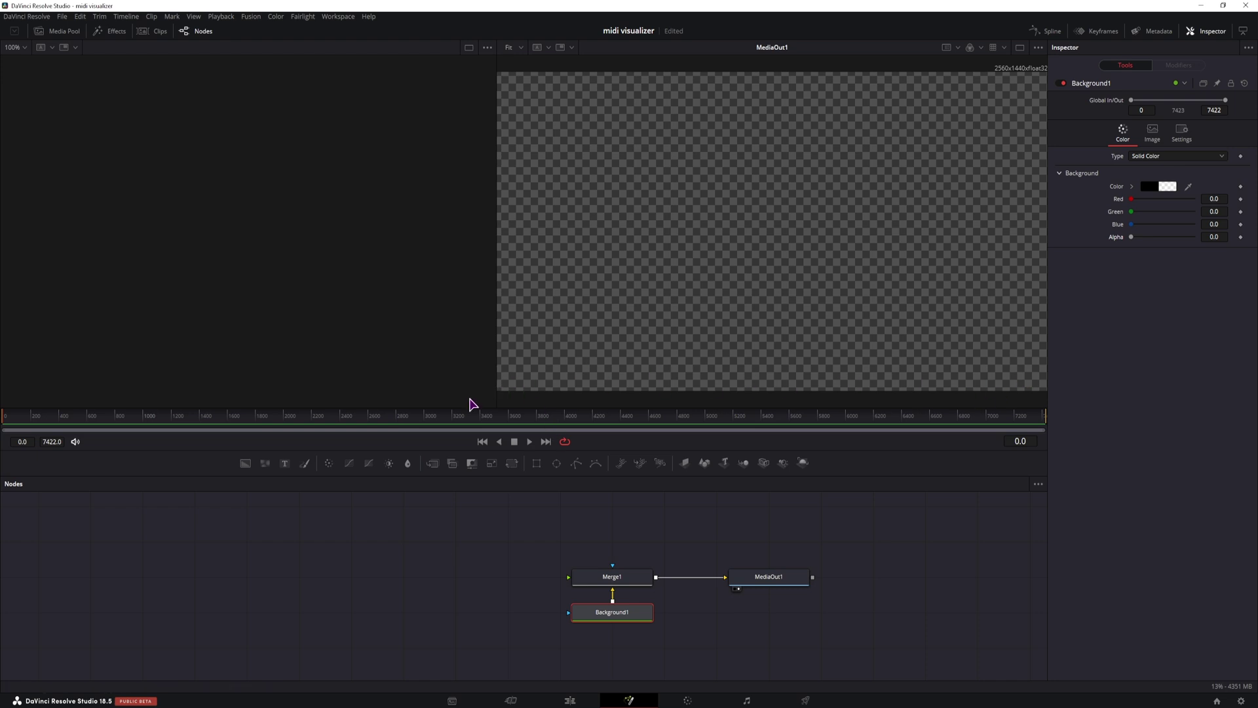
# Add Background2 masked by Rectangle1 (width 1.0, height 0.05) and move the bar near the bottom.
pyautogui.moveTo(245, 463); pyautogui.dragTo(247, 572)
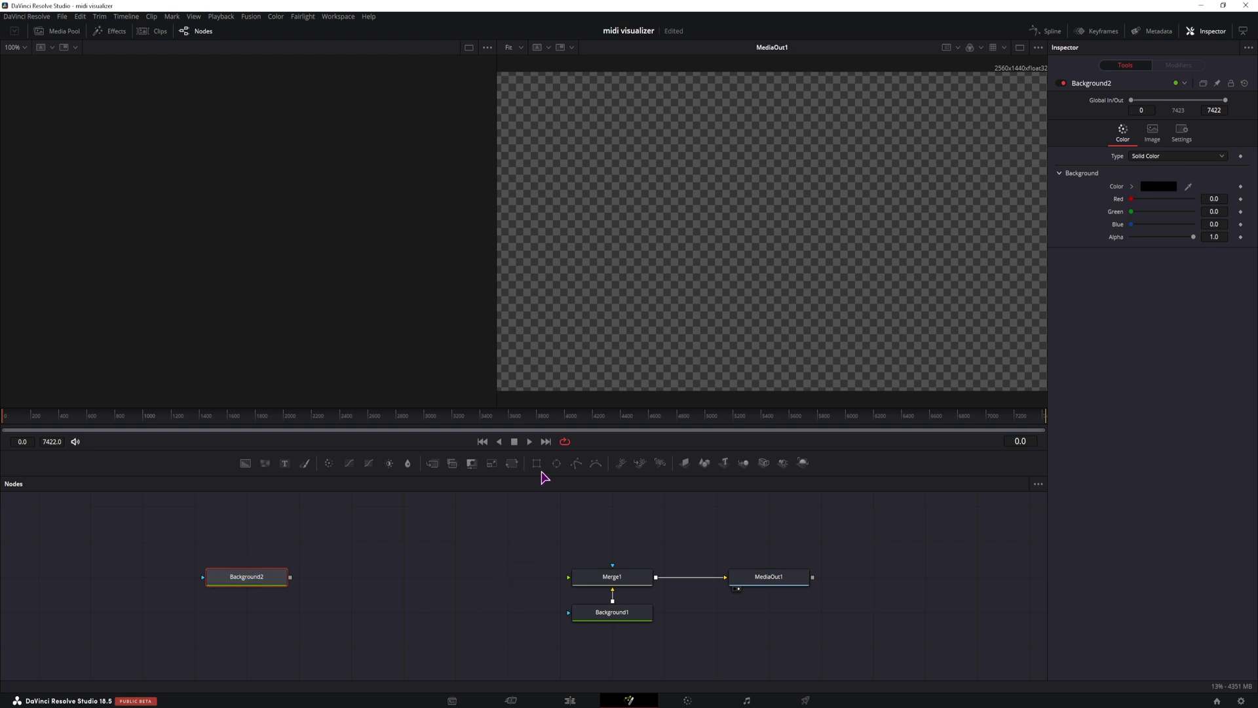
pyautogui.moveTo(536, 464); pyautogui.dragTo(570, 581)
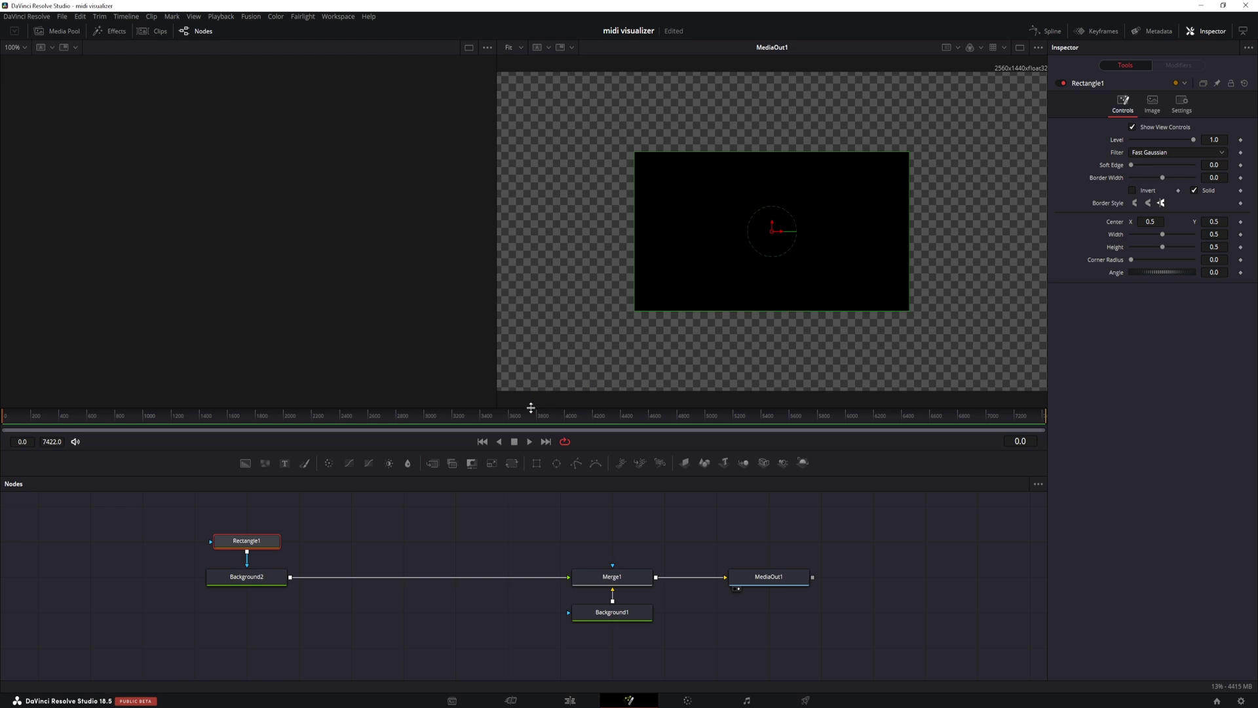
pyautogui.click(254, 548)
pyautogui.moveTo(1165, 233); pyautogui.dragTo(1227, 236)
pyautogui.click(1216, 247)
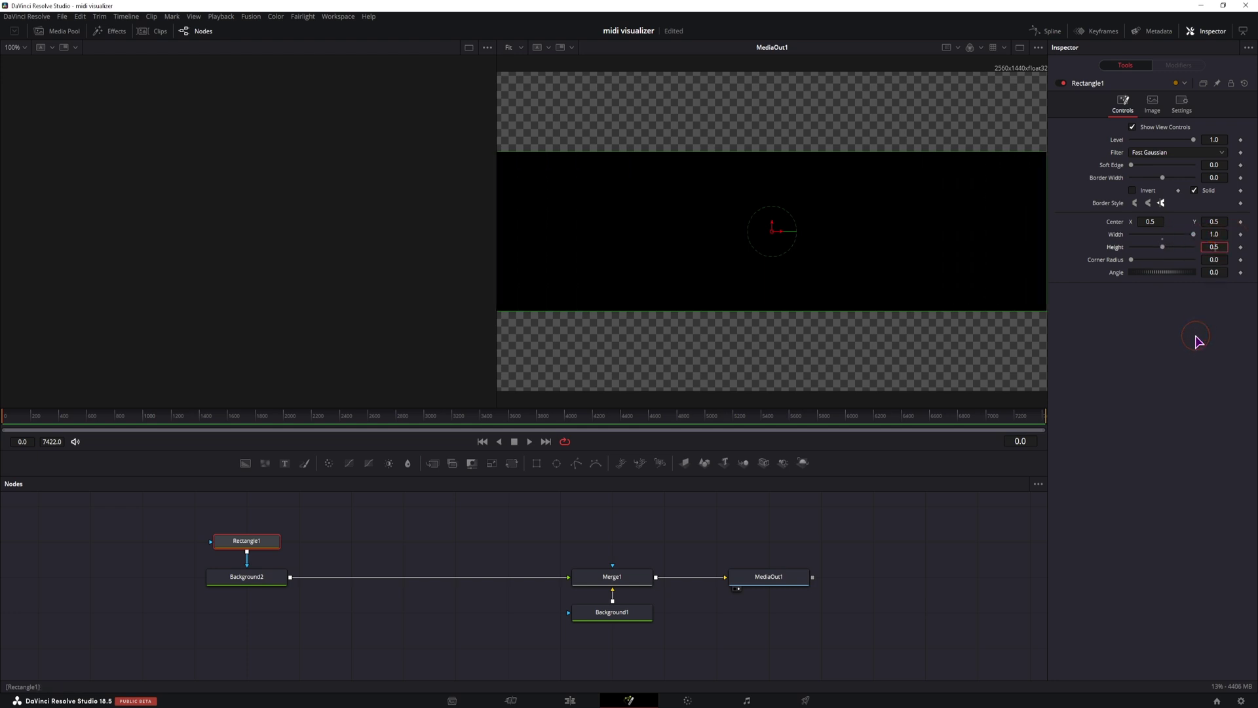
pyautogui.write('0.05')
pyautogui.press('Return')
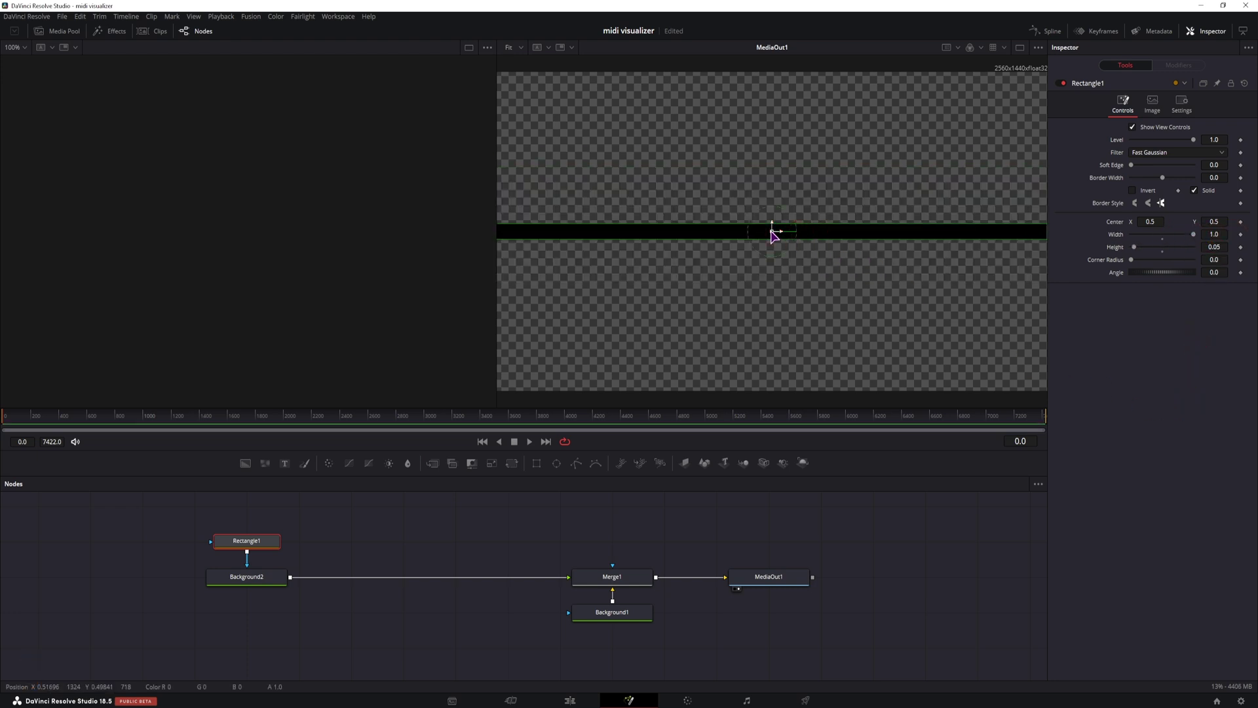
pyautogui.moveTo(773, 229); pyautogui.dragTo(785, 376)
# Switch Background2's fill type from solid red to Gradient.
pyautogui.click(258, 585)
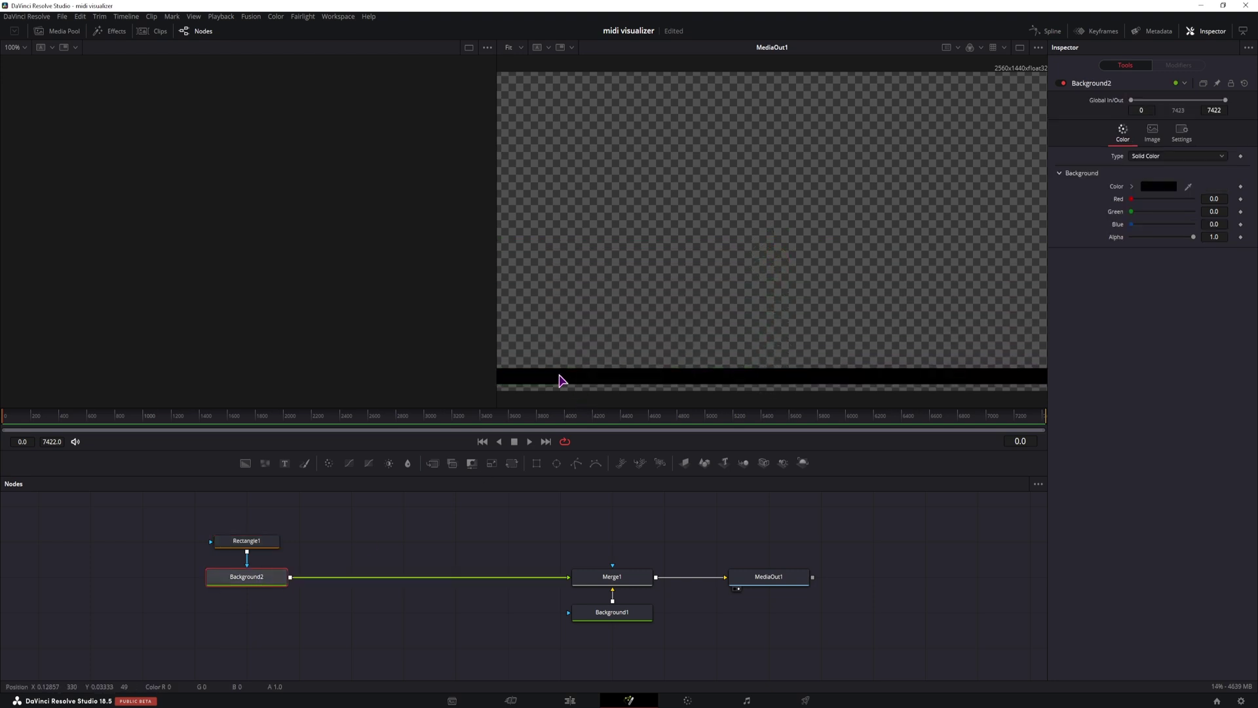
pyautogui.moveTo(1131, 199)
pyautogui.mouseDown()
pyautogui.moveTo(1151, 208)
pyautogui.moveTo(1131, 199)
pyautogui.mouseUp()
pyautogui.click(1153, 156)
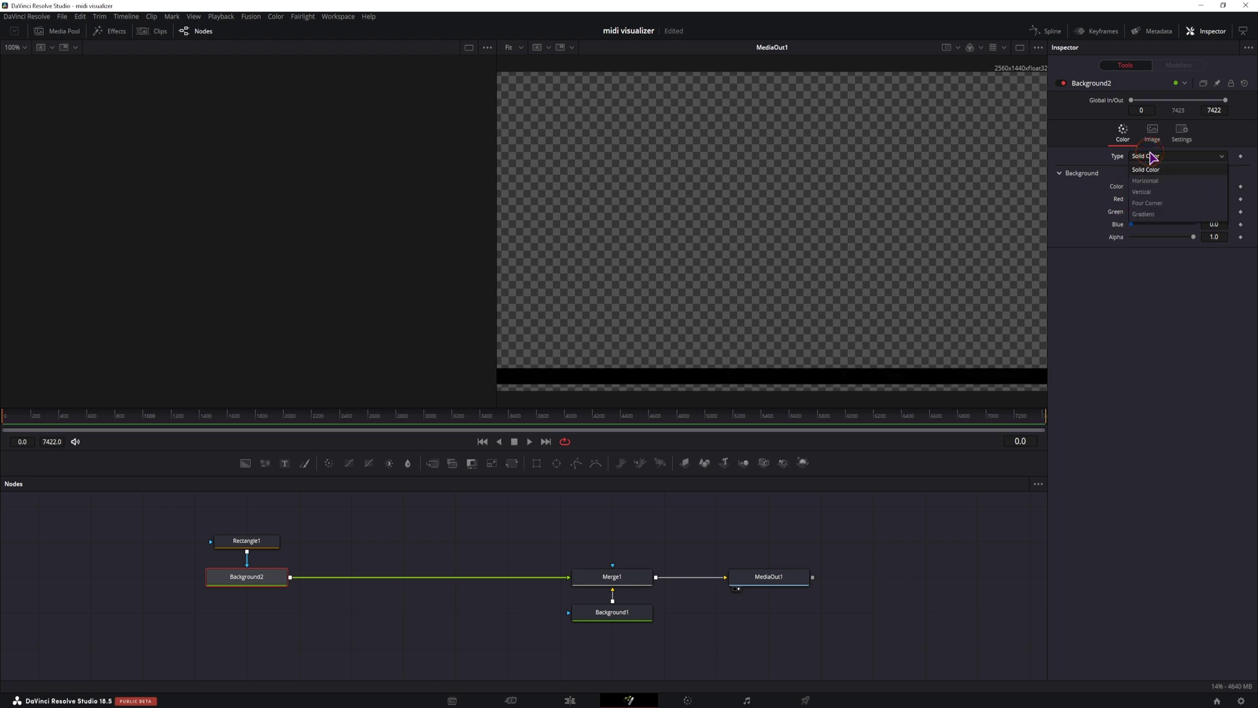
pyautogui.click(1143, 214)
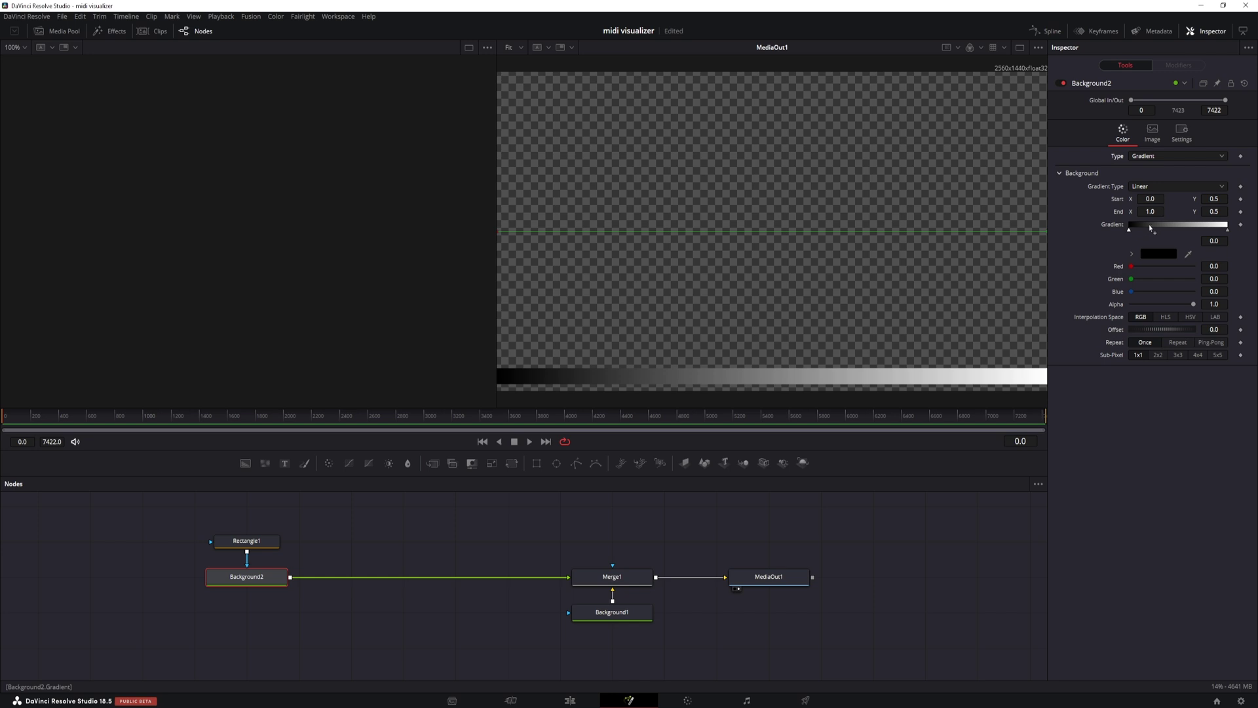
# Add three gradient colour stops and colour them gold and magenta.
pyautogui.click(1150, 227)
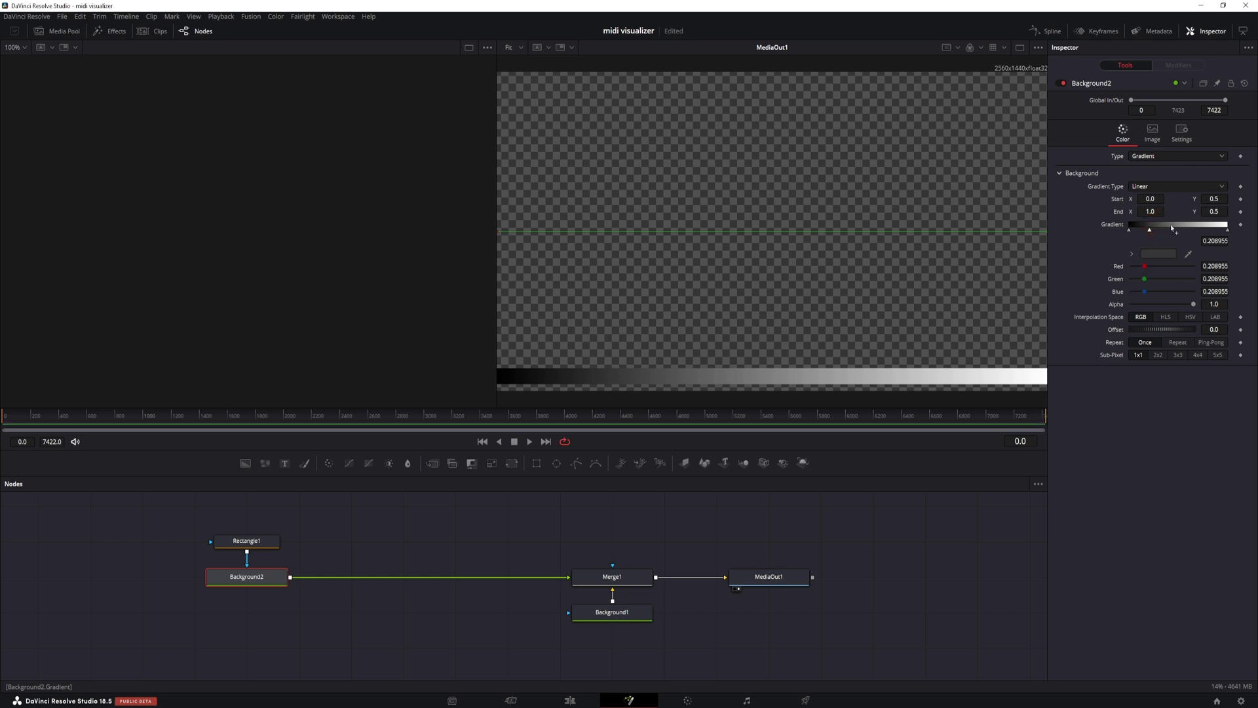
pyautogui.click(1172, 228)
pyautogui.click(1198, 228)
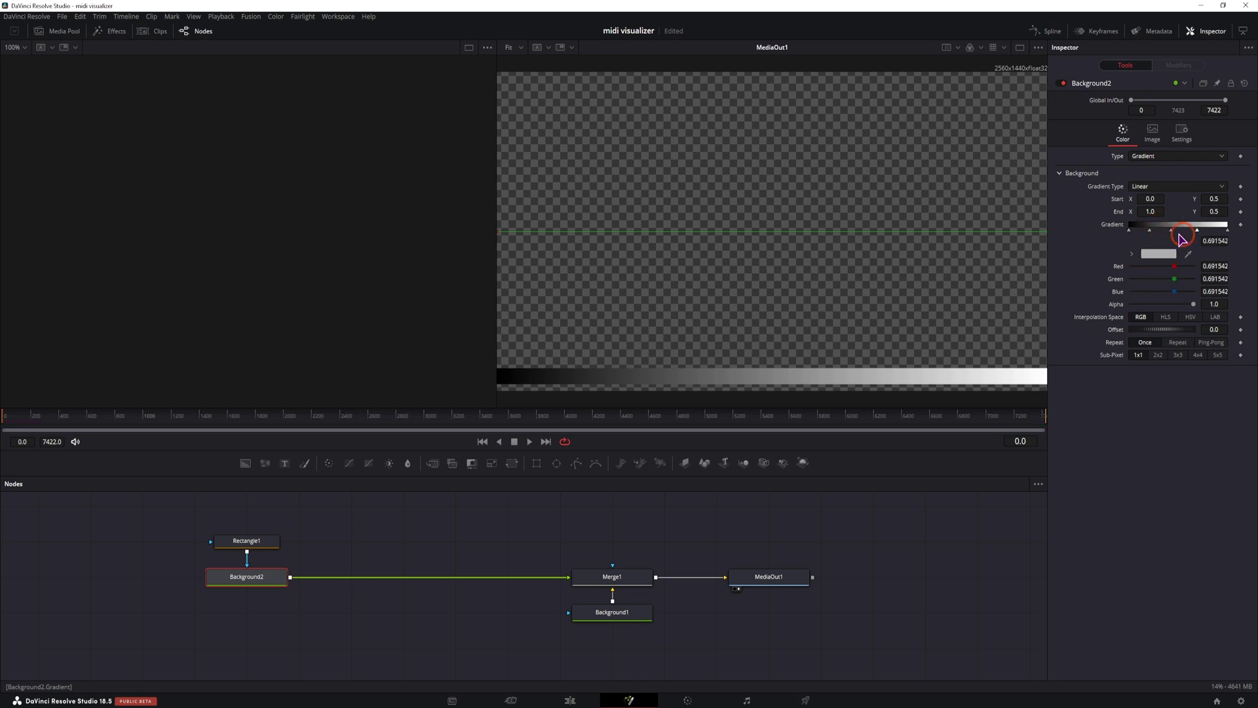
pyautogui.click(1158, 253)
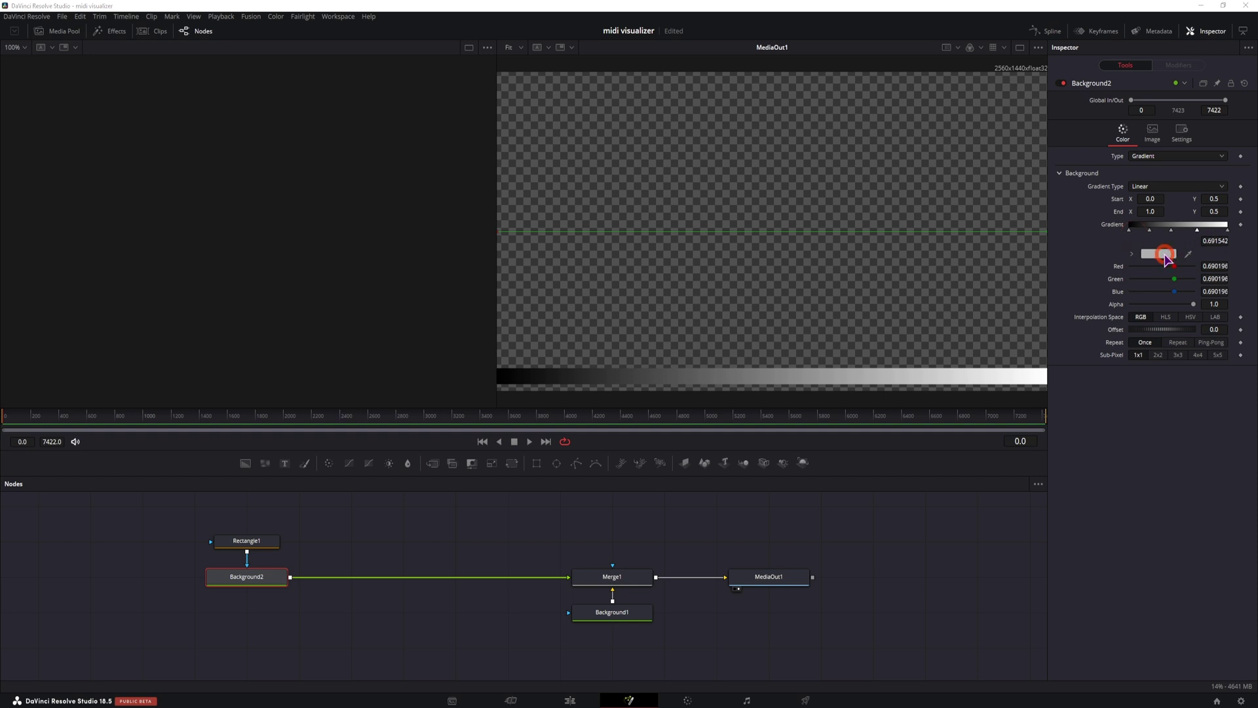
pyautogui.click(714, 280)
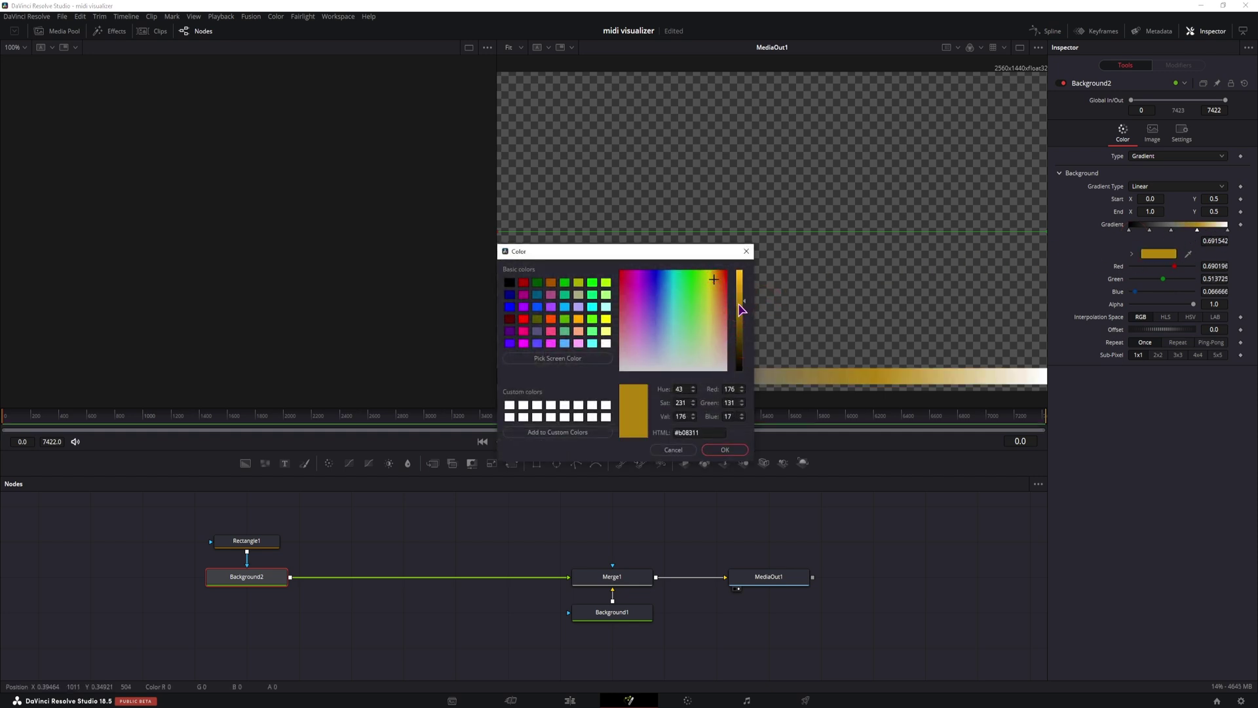
pyautogui.moveTo(743, 301); pyautogui.dragTo(743, 283)
pyautogui.click(725, 449)
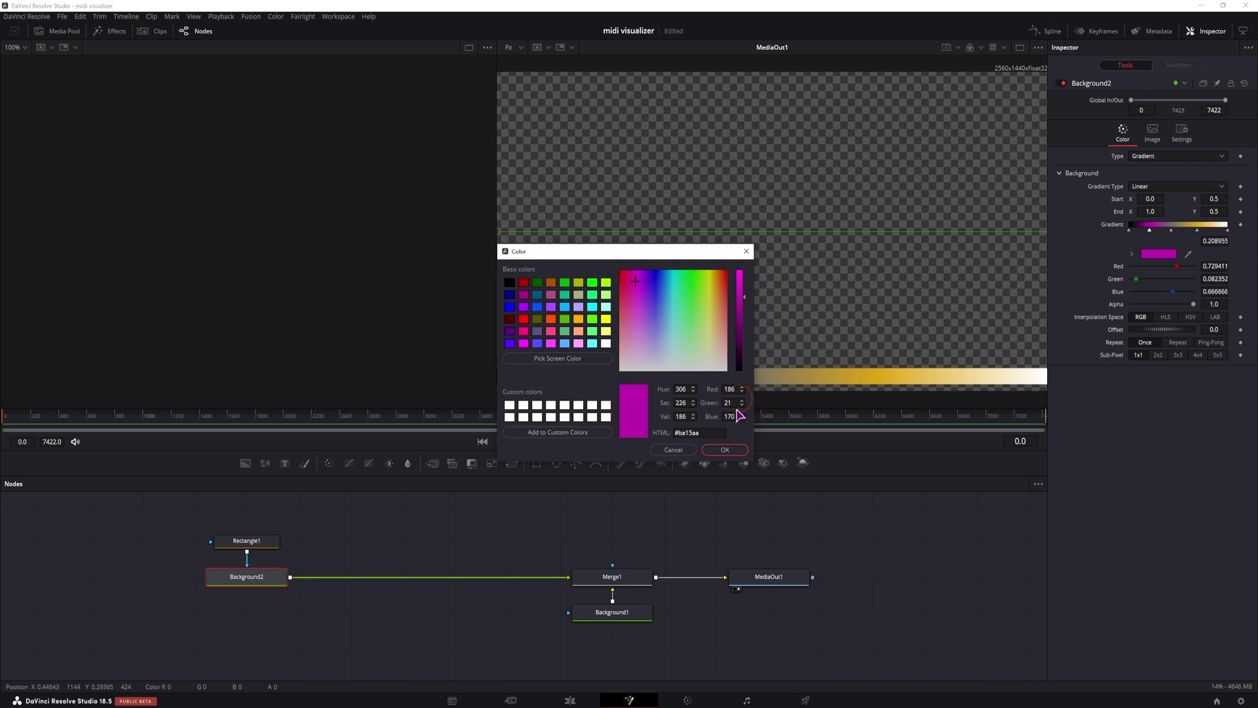
pyautogui.click(724, 450)
# Set the first gradient stop to teal and reposition the yellow-orange stop.
pyautogui.click(1129, 230)
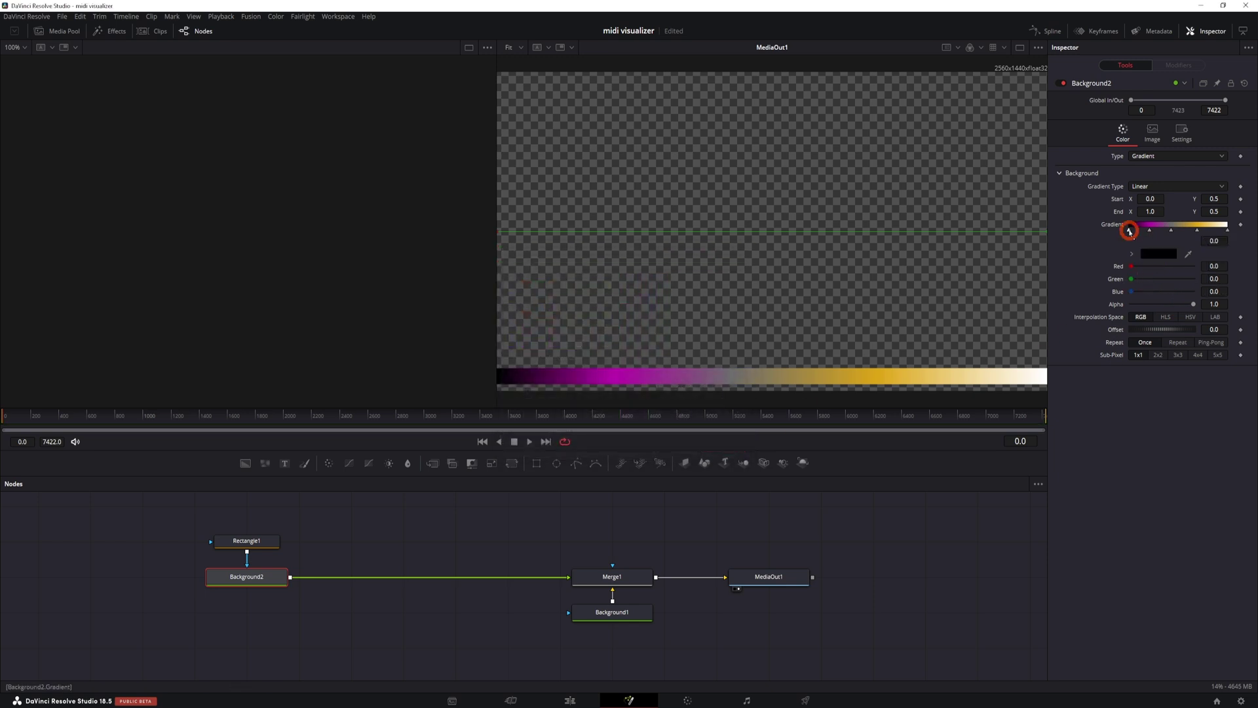
pyautogui.click(1157, 254)
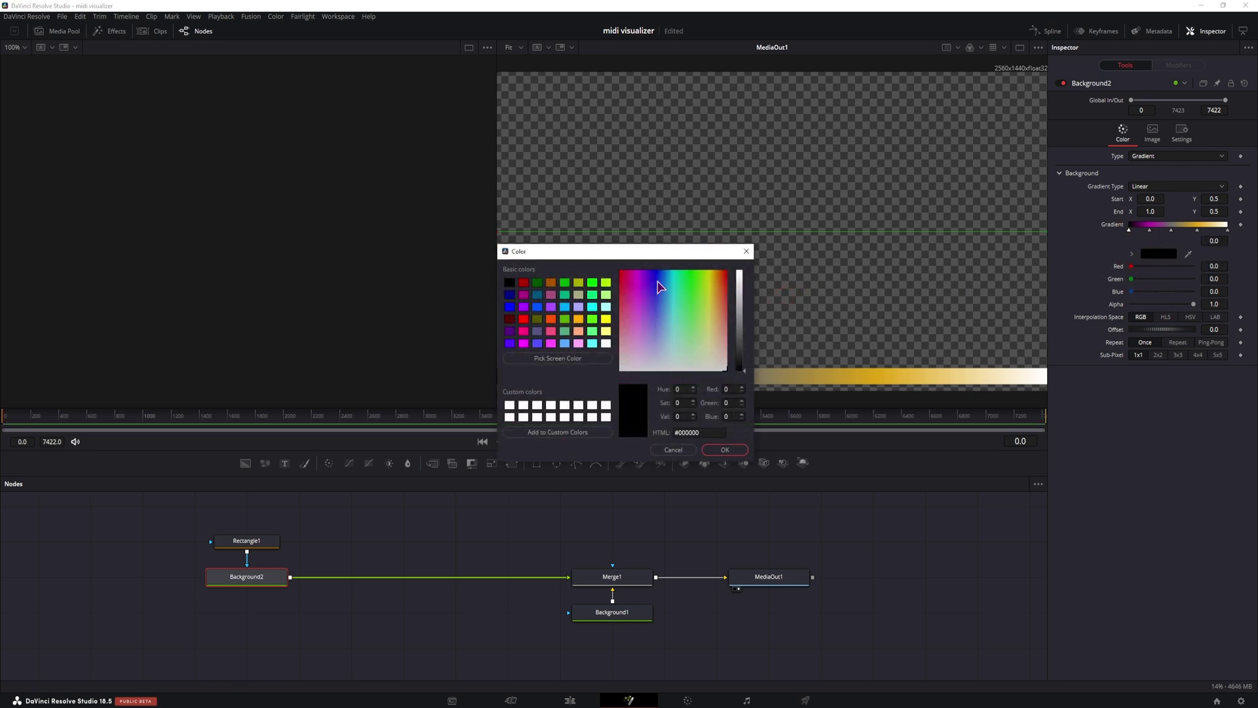
pyautogui.click(673, 278)
pyautogui.click(747, 298)
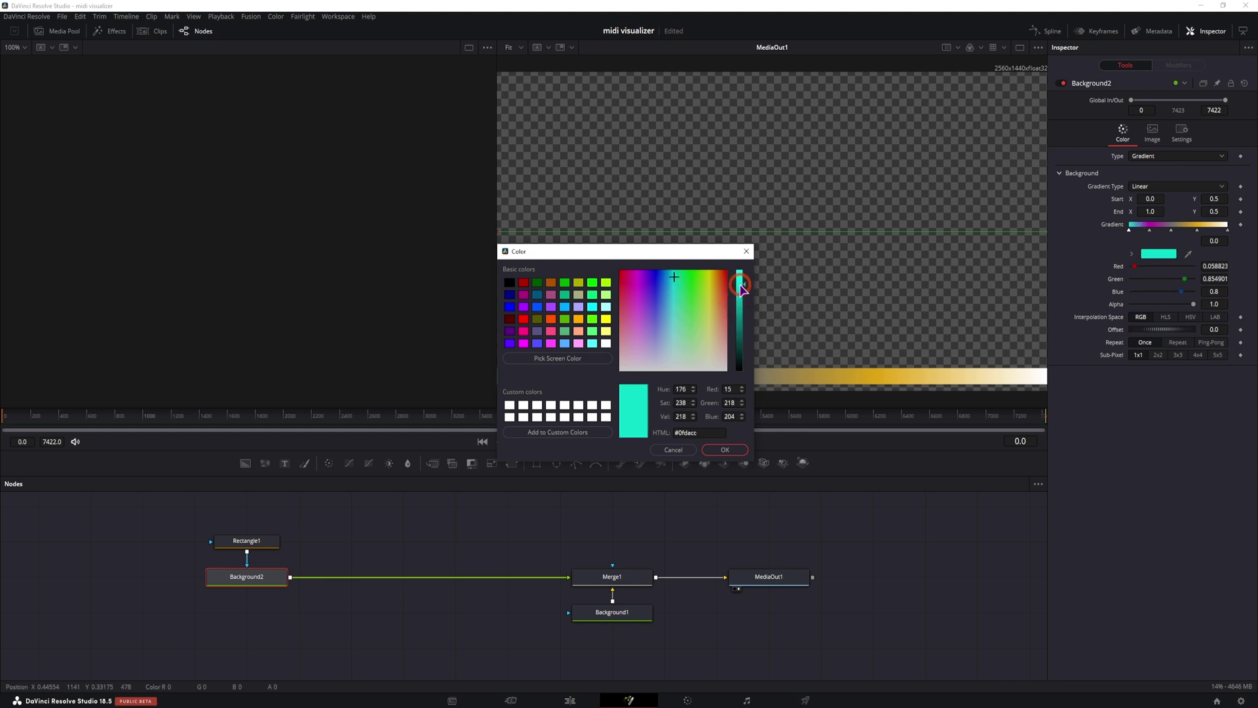
pyautogui.click(724, 450)
pyautogui.click(1227, 230)
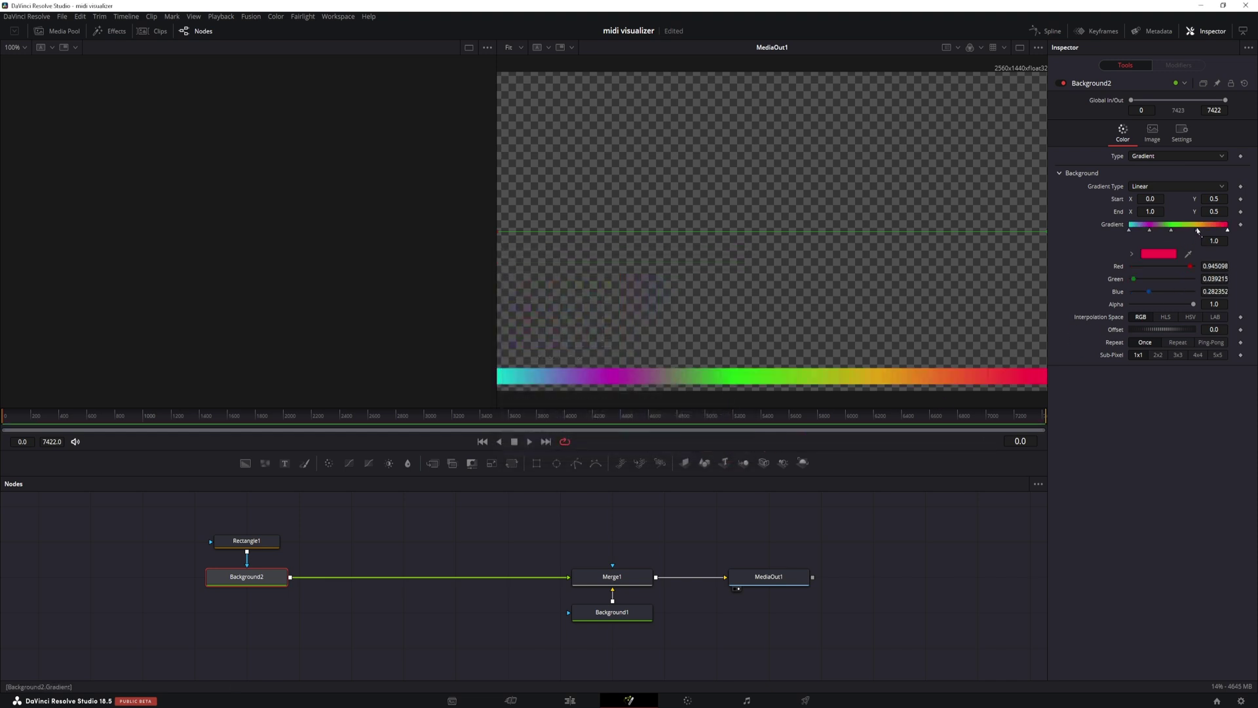
pyautogui.moveTo(1197, 231); pyautogui.dragTo(1201, 233)
# Adjust the gradient offset and make the gradient repeat along the bar.
pyautogui.hotkey('ctrl', 'z')
pyautogui.hotkey('ctrl', 'z')
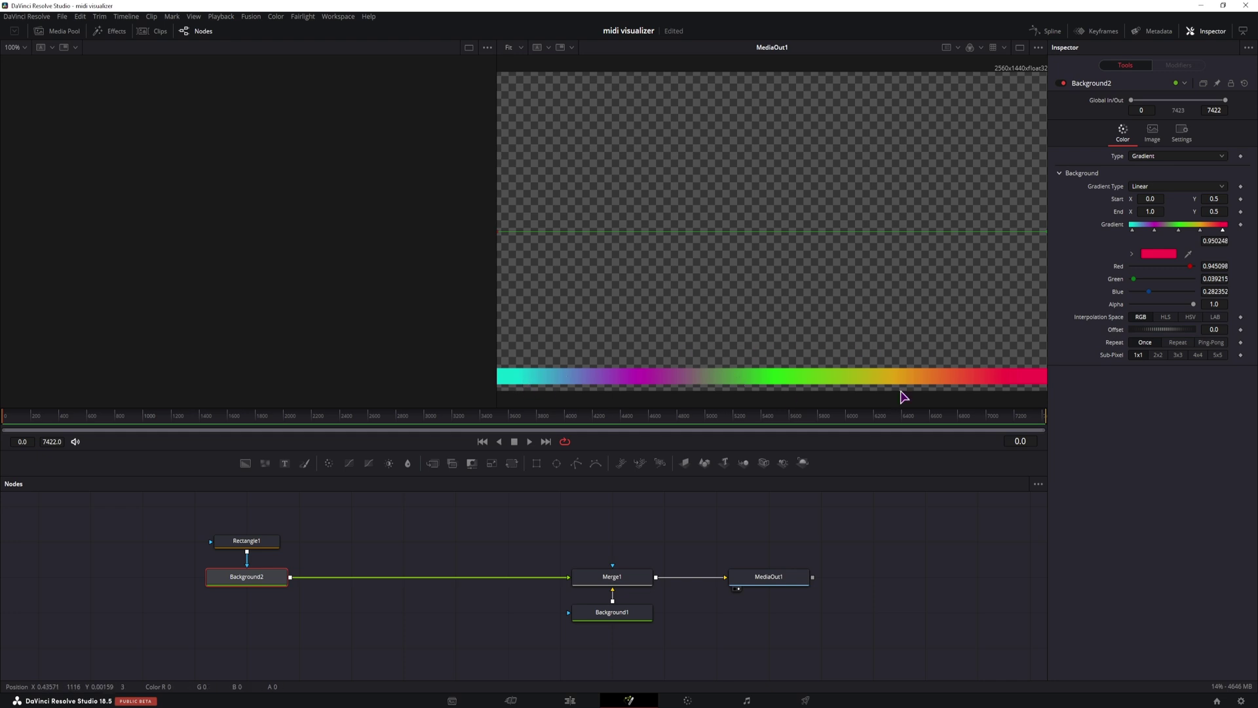
pyautogui.moveTo(1143, 330)
pyautogui.mouseDown()
pyautogui.moveTo(1208, 333)
pyautogui.moveTo(1084, 334)
pyautogui.moveTo(1135, 334)
pyautogui.mouseUp()
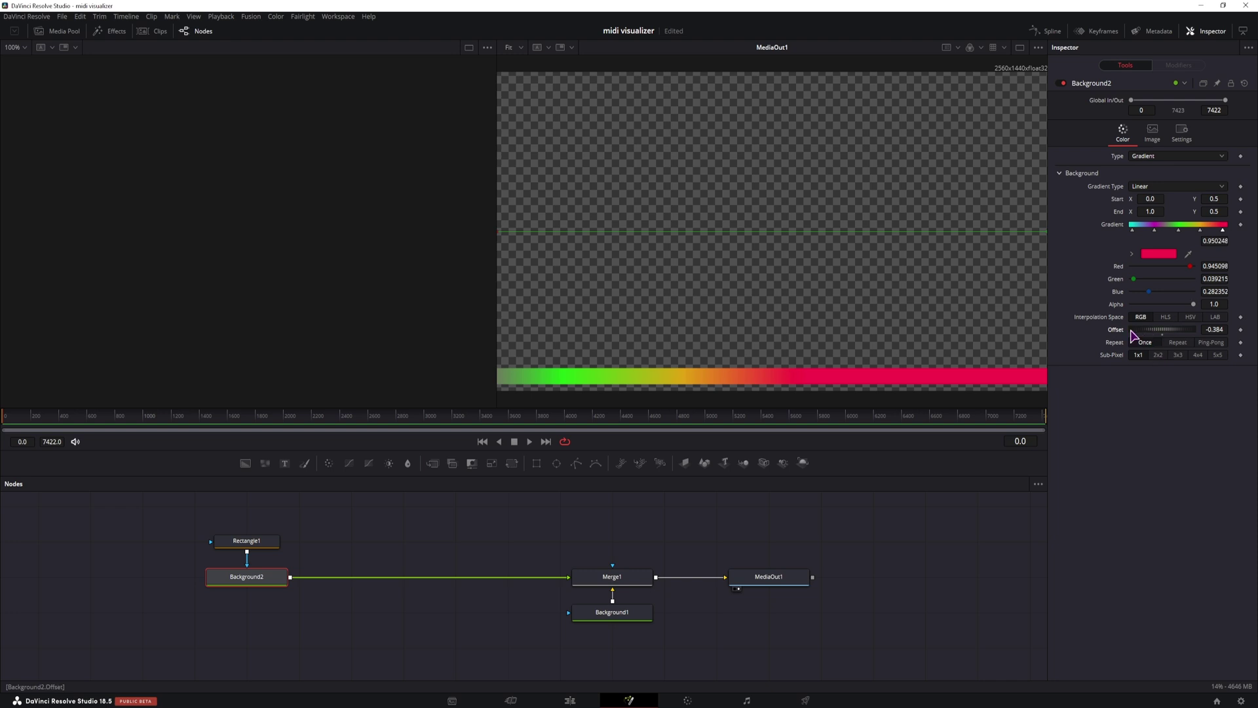
pyautogui.click(1177, 344)
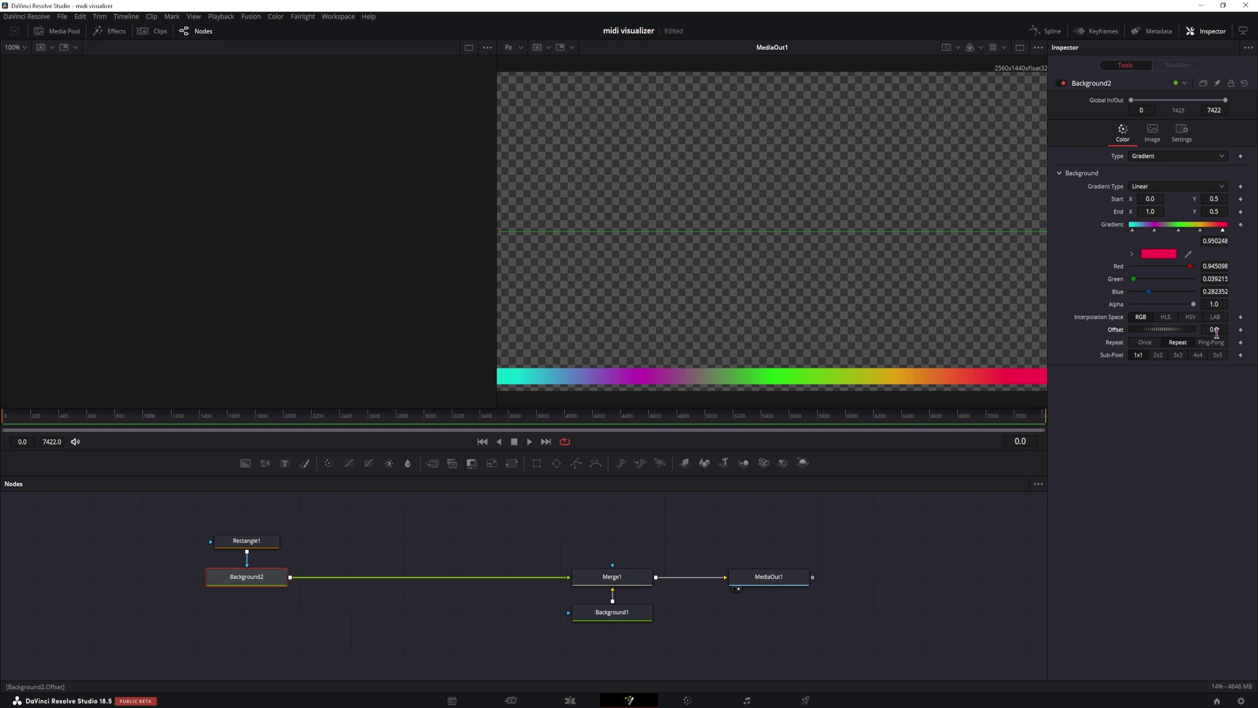
pyautogui.moveTo(1135, 335); pyautogui.dragTo(1208, 335)
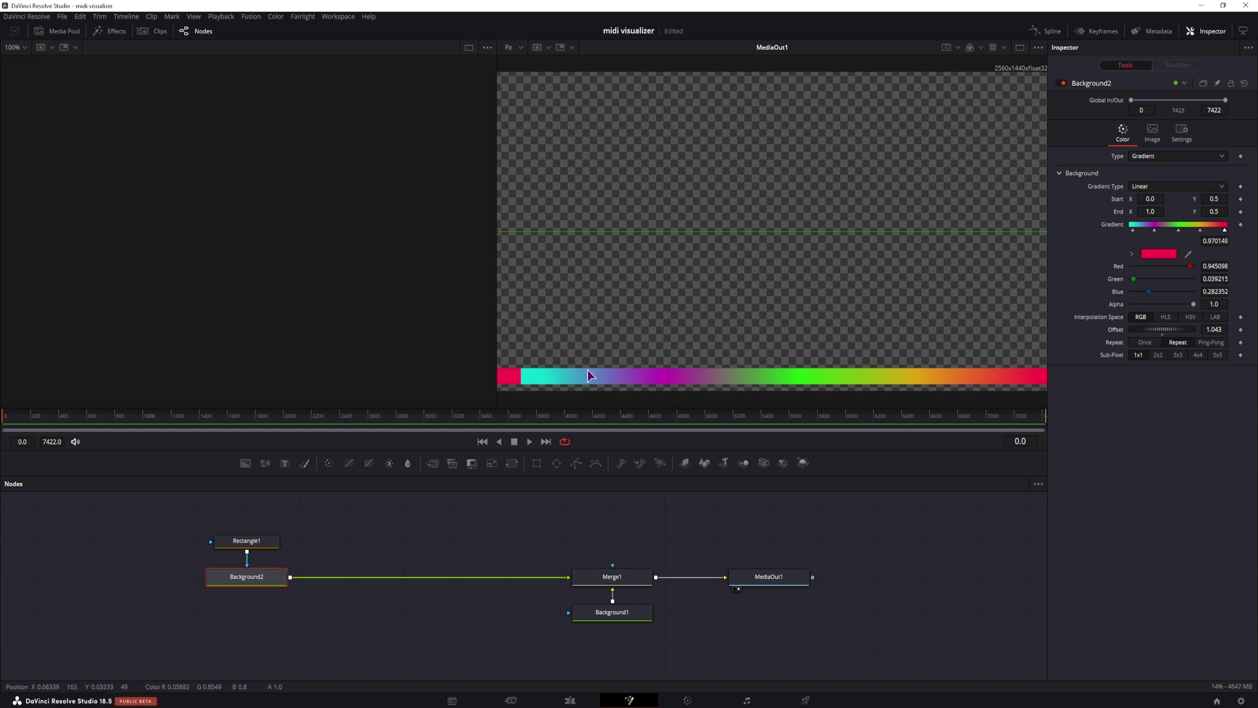
# Move the red stop to the gradient's end and copy its red colour to the first stop.
pyautogui.moveTo(1226, 230); pyautogui.dragTo(1230, 230)
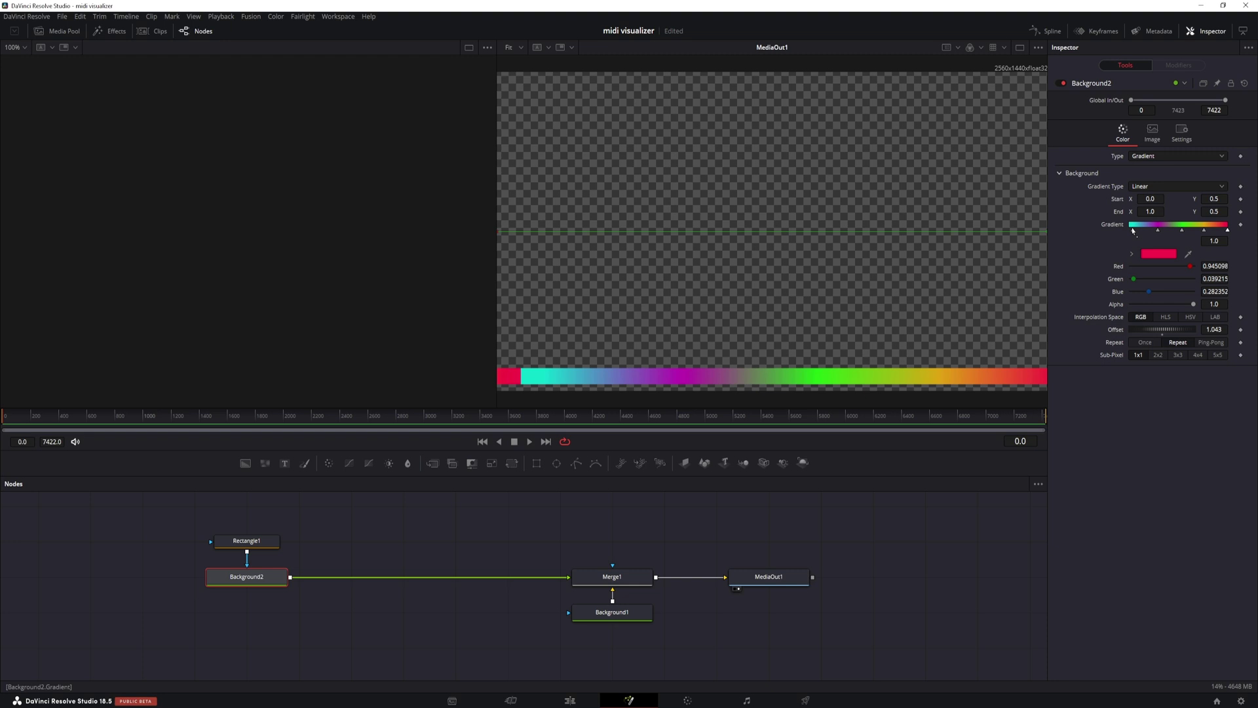
pyautogui.click(1169, 257)
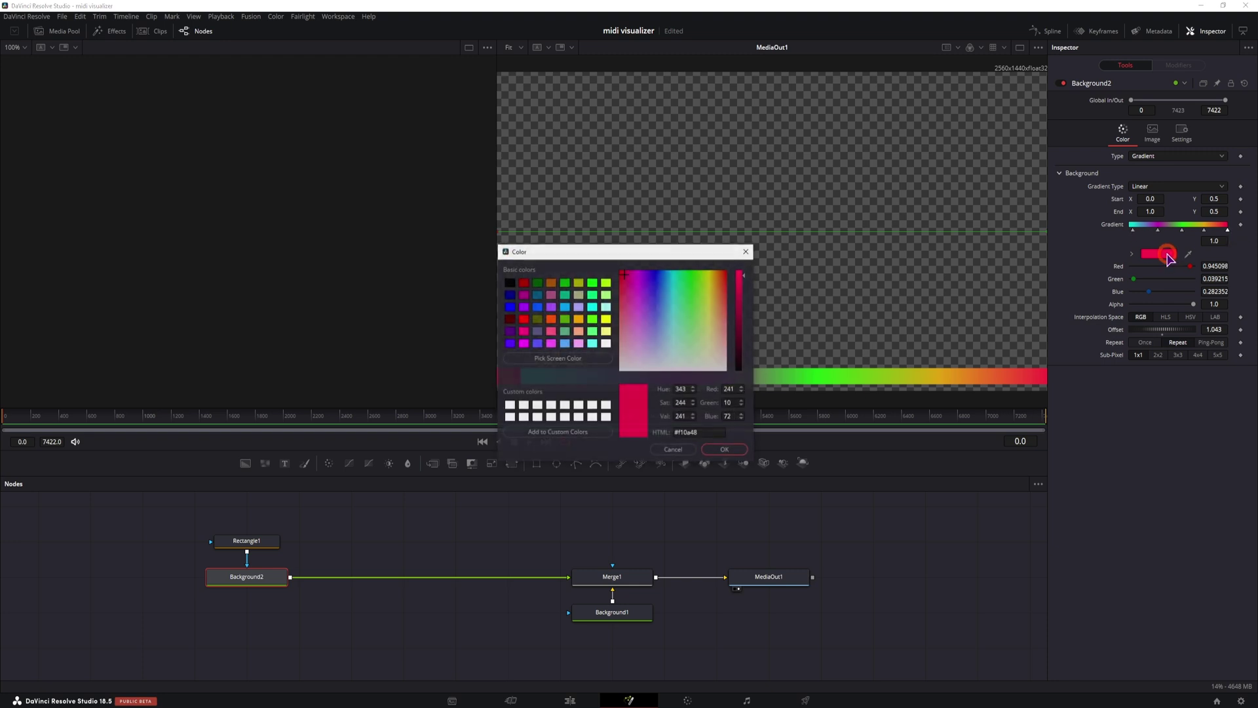
pyautogui.hotkey('ctrl', 'c')
pyautogui.click(724, 449)
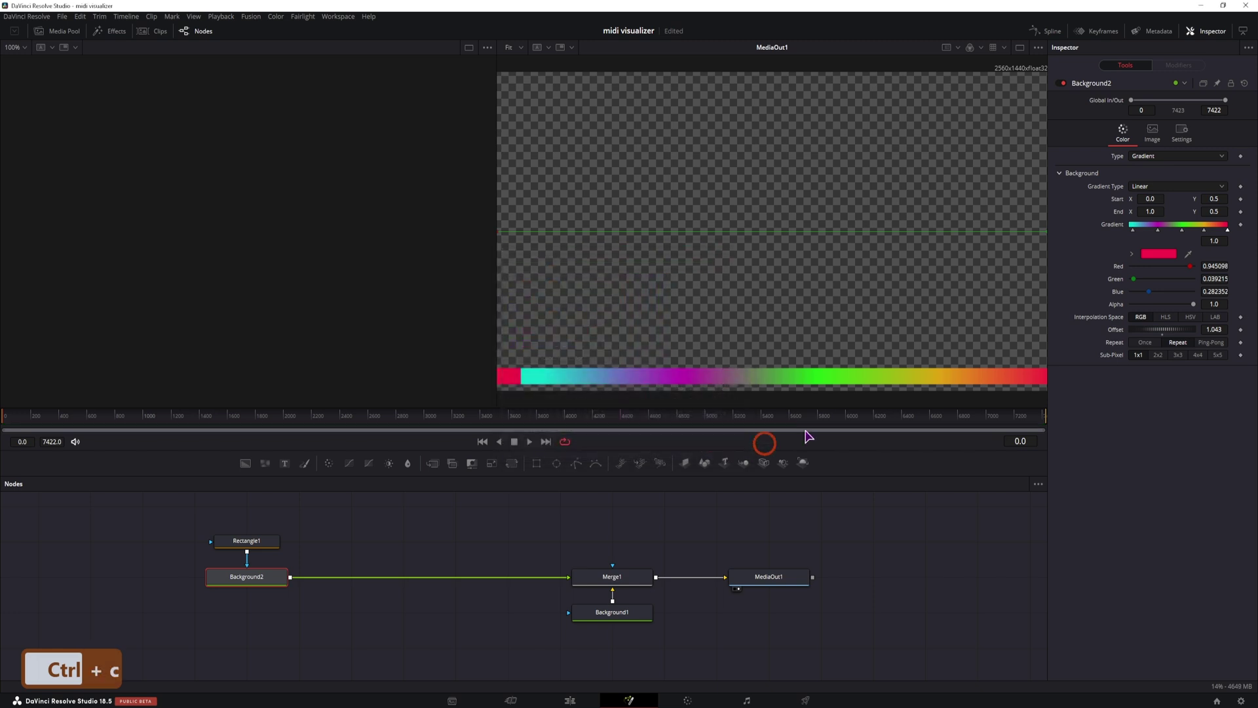
pyautogui.click(1134, 233)
pyautogui.click(1158, 253)
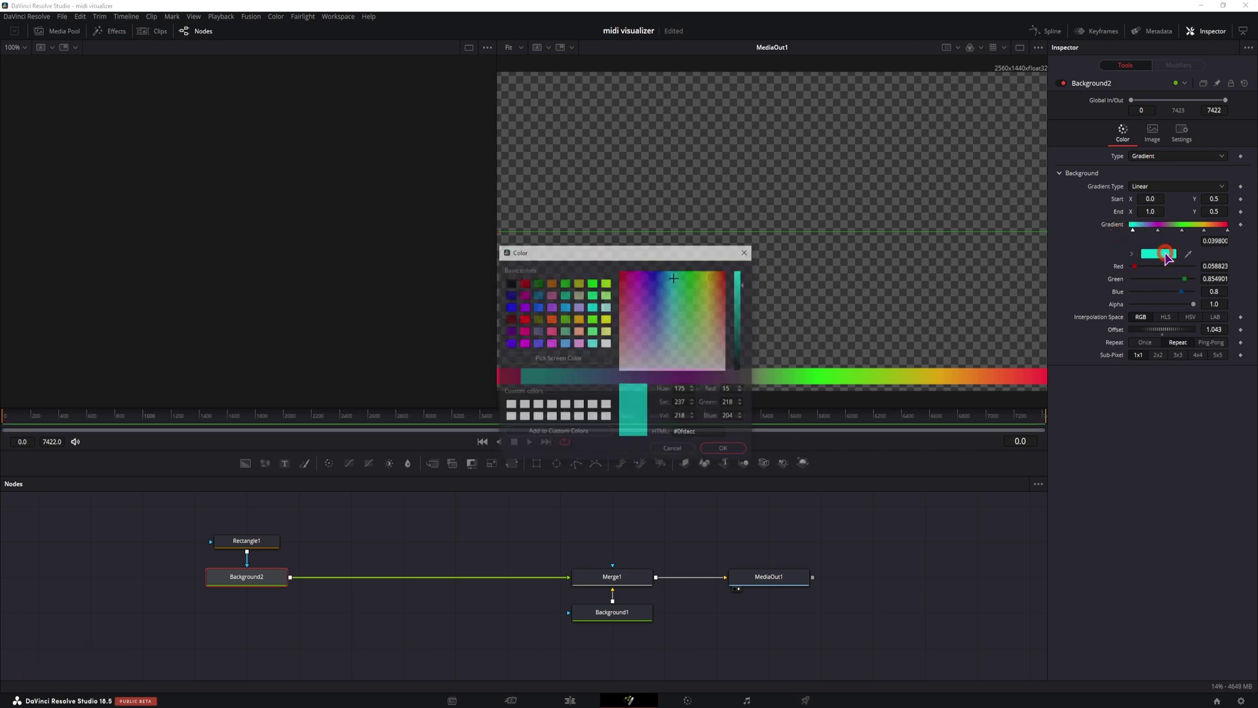
pyautogui.click(712, 435)
pyautogui.hotkey('ctrl', 'v')
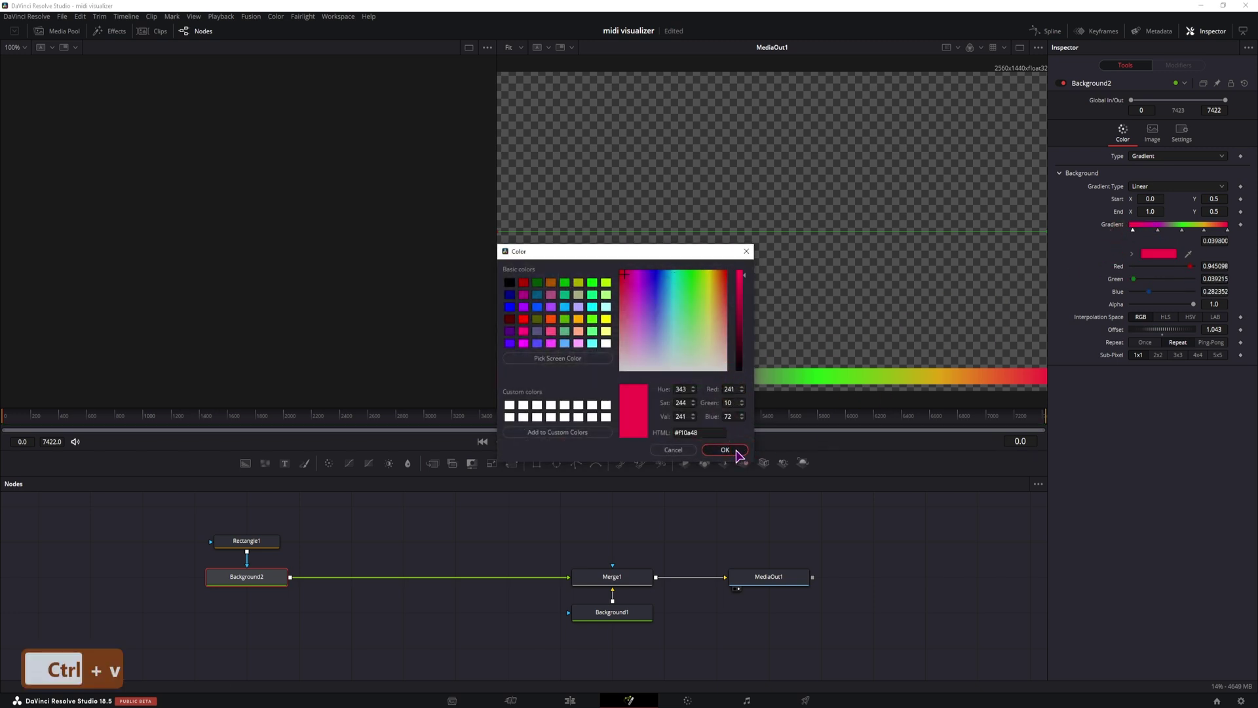
pyautogui.click(724, 449)
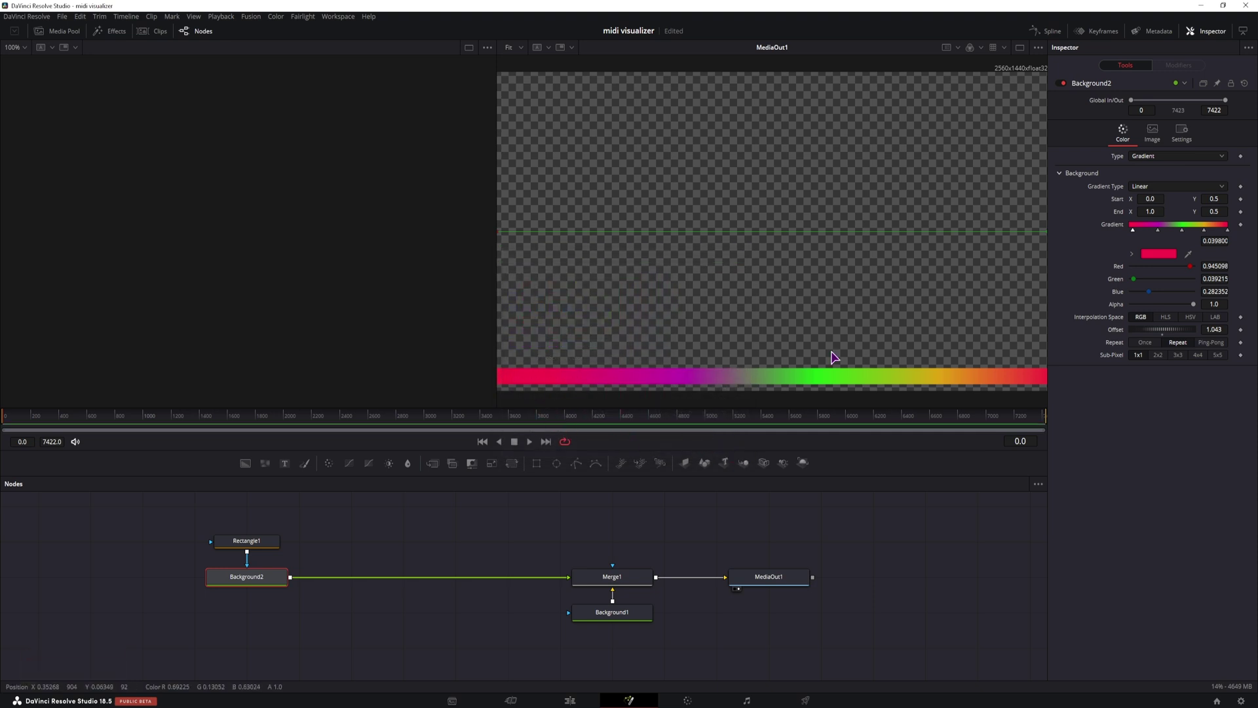
# Change the magenta stop to blue and set the gradient repeat to Ping-Pong.
pyautogui.click(1157, 230)
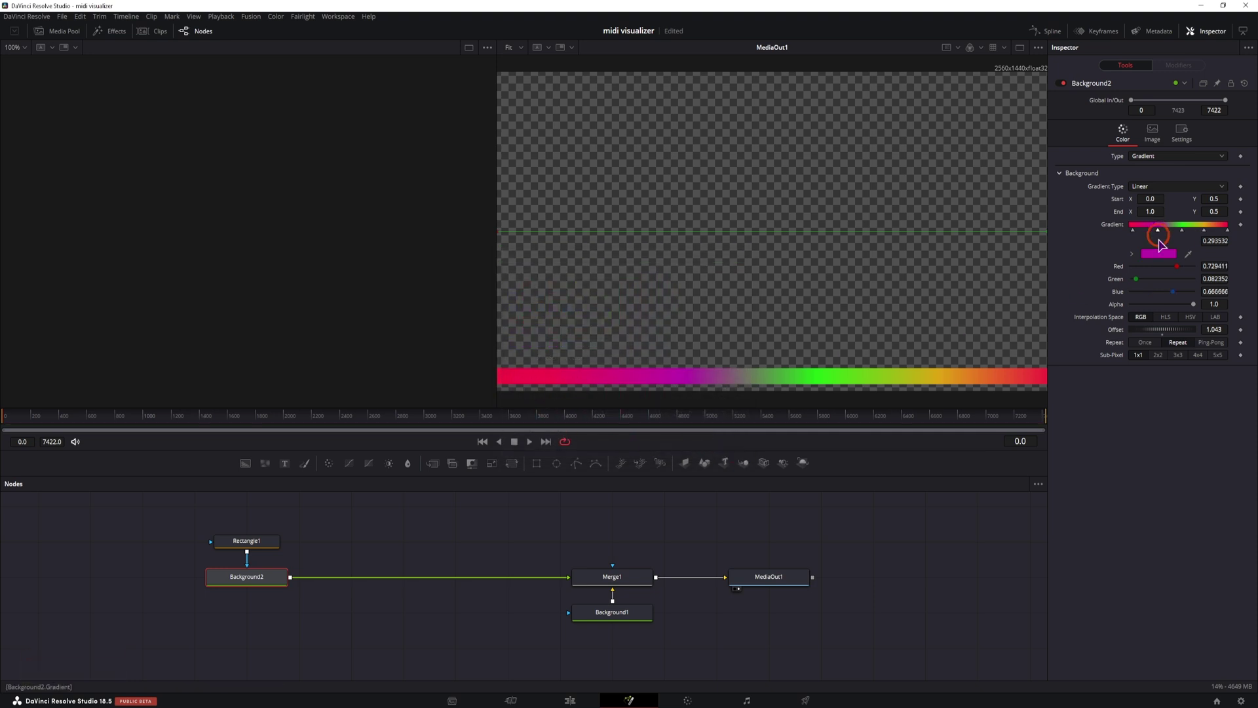
pyautogui.click(1158, 254)
pyautogui.hotkey('ctrl', 'v')
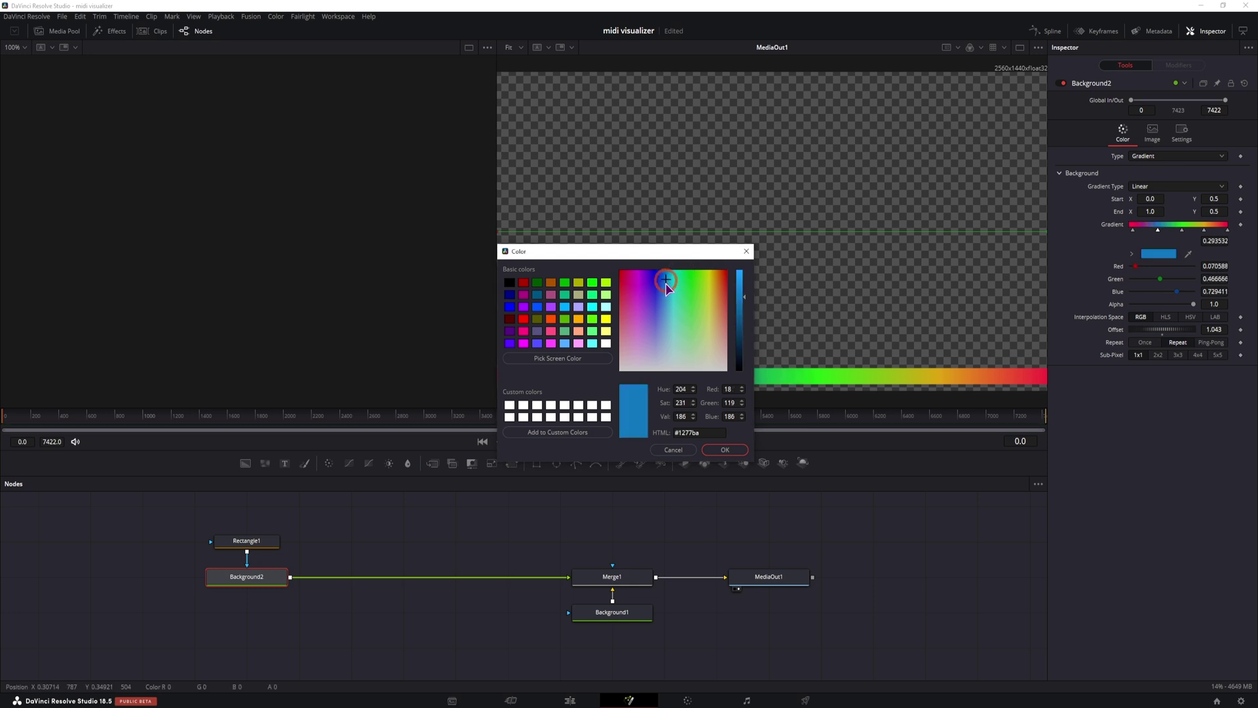
pyautogui.click(724, 449)
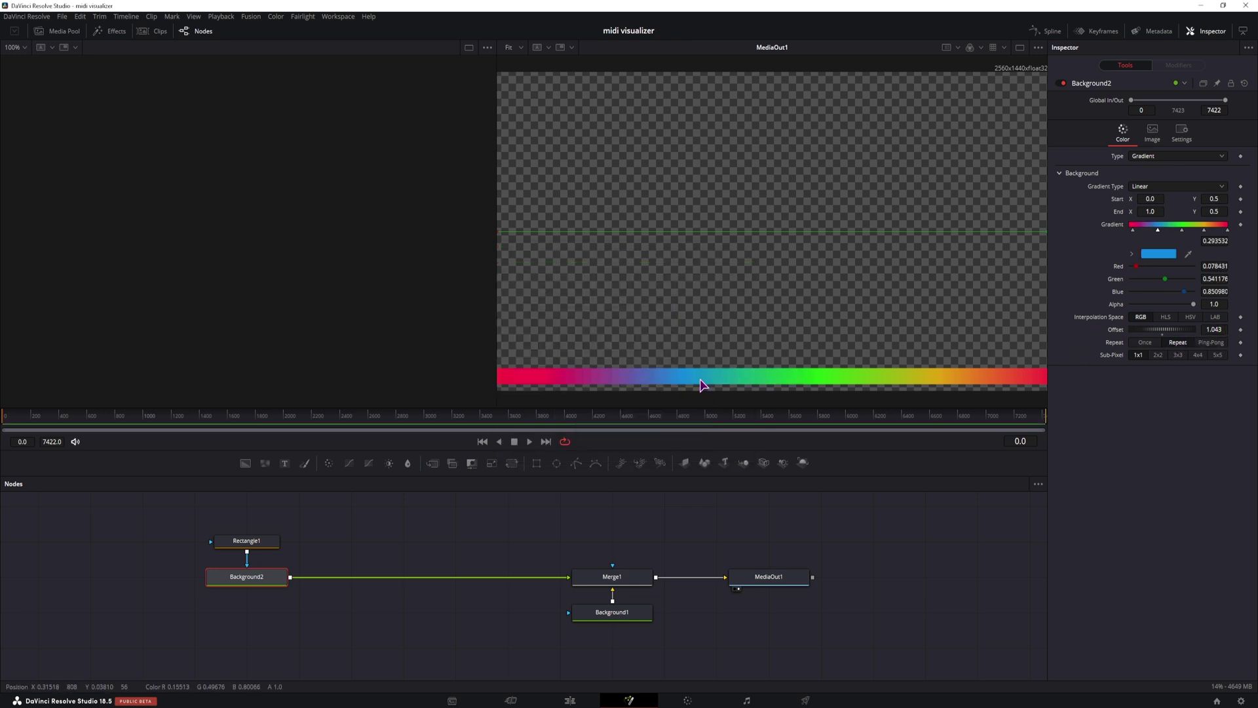
pyautogui.click(1208, 343)
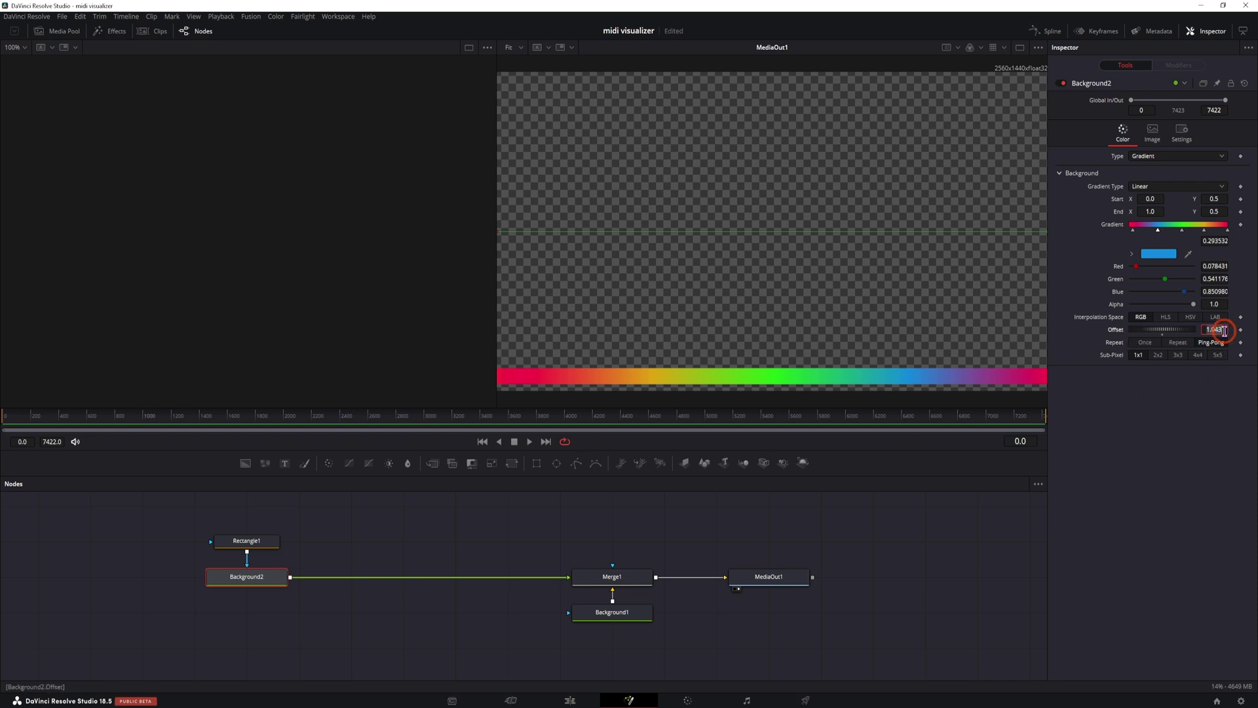
# Keyframe the gradient Offset at 0 on the first frame and 2 at frame 200.
pyautogui.hotkey('ctrl', 'z')
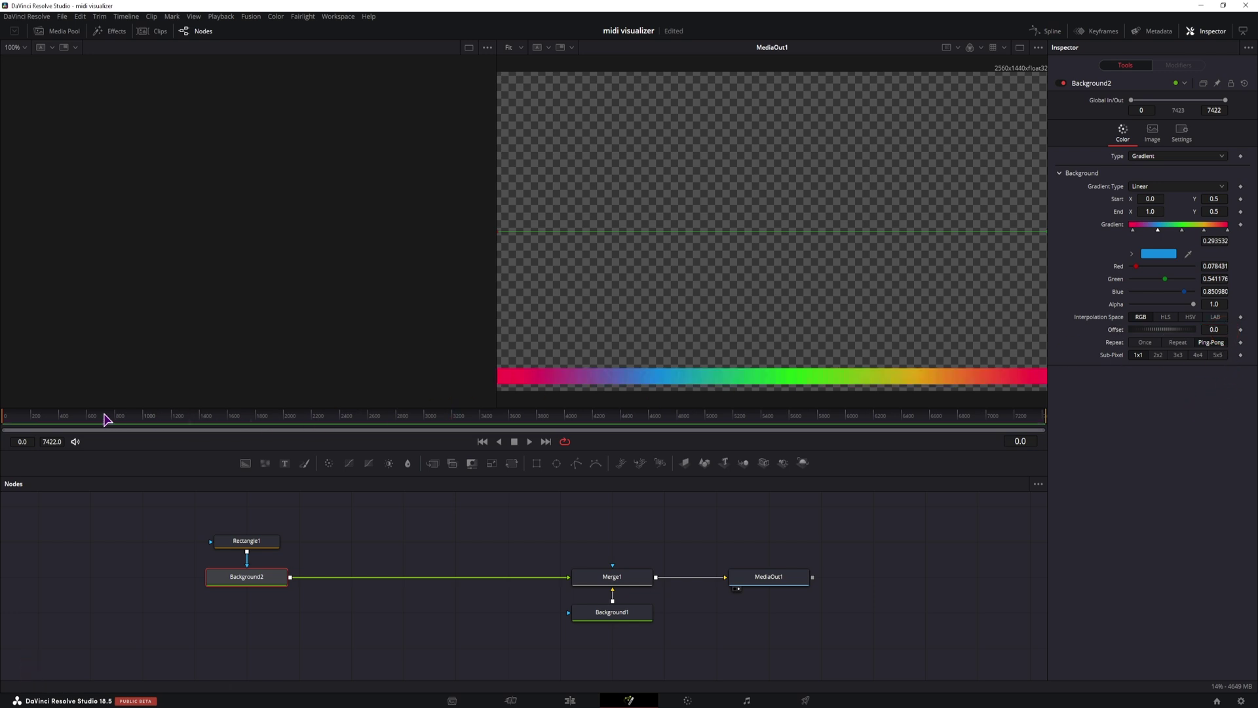
pyautogui.click(1240, 329)
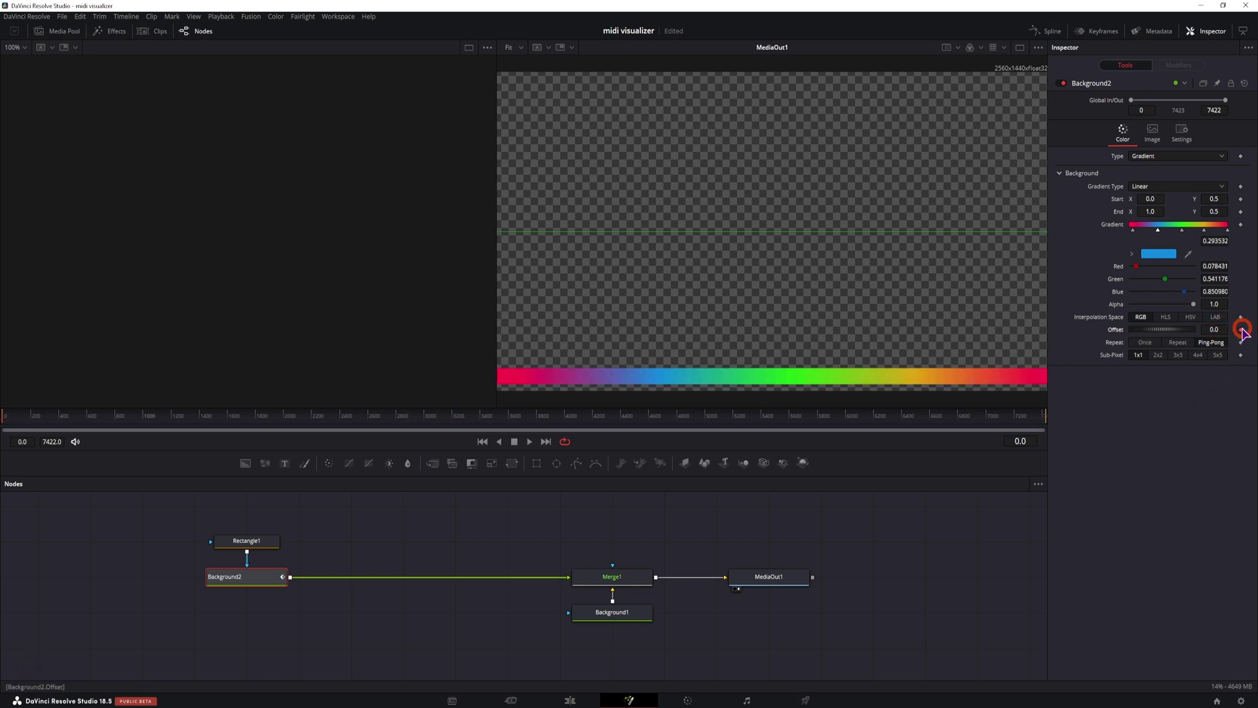
pyautogui.click(32, 417)
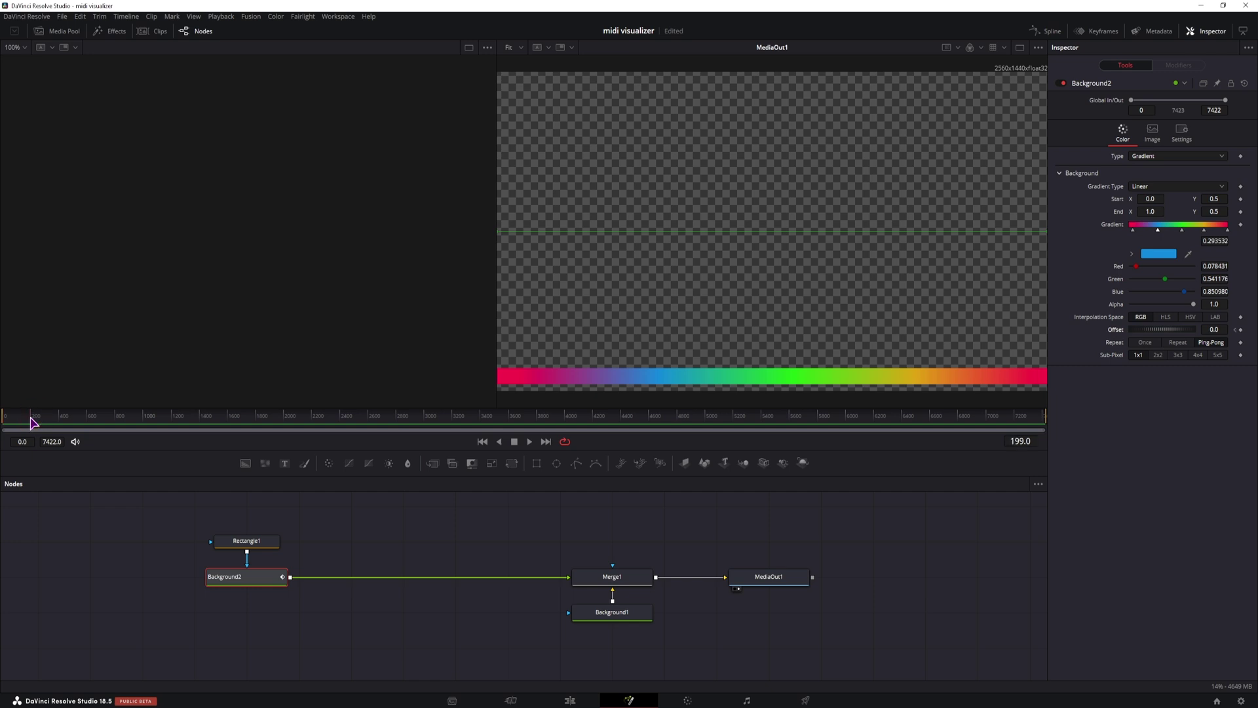
pyautogui.press('Left')
pyautogui.press('Left')
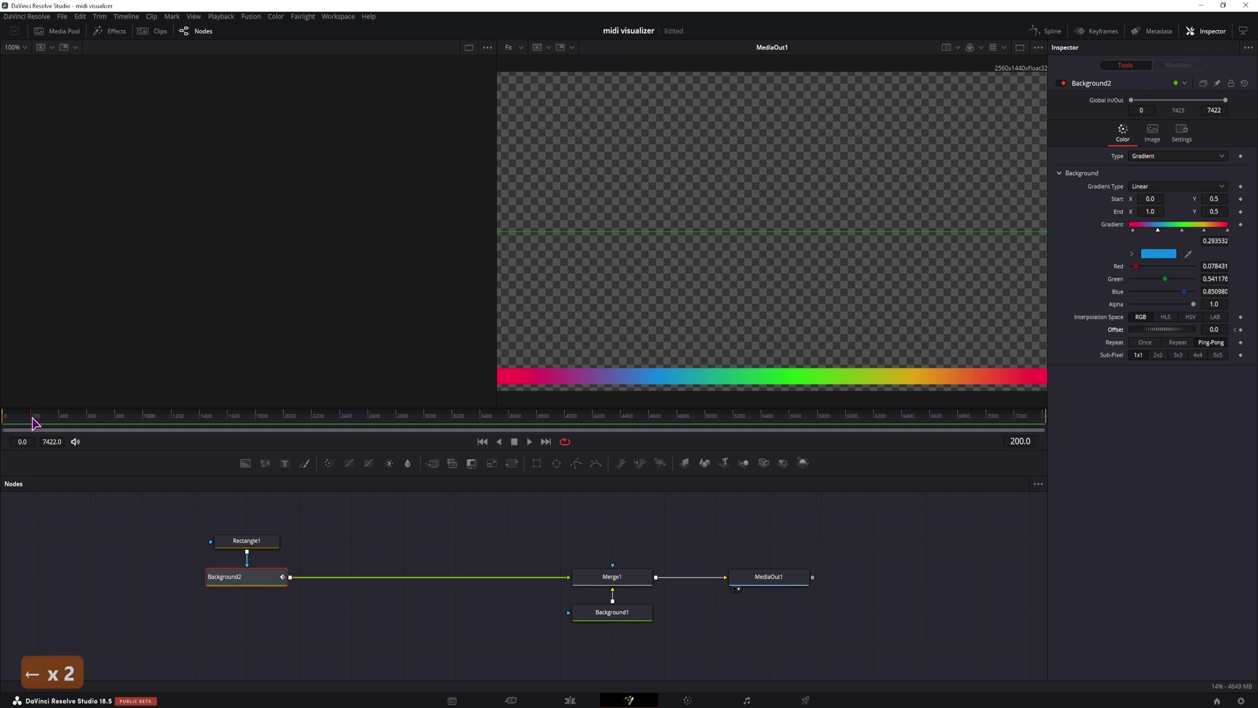
pyautogui.click(1214, 329)
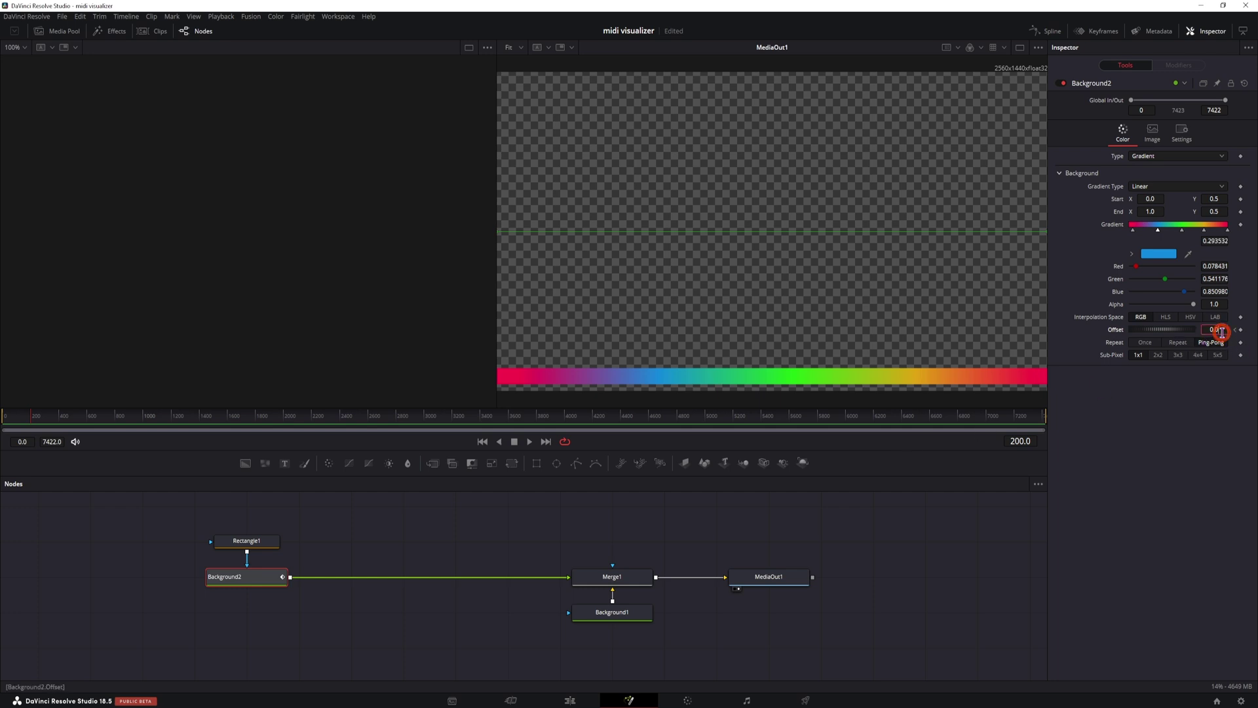
pyautogui.write('2')
pyautogui.click(1203, 490)
pyautogui.moveTo(29, 416); pyautogui.dragTo(29, 426)
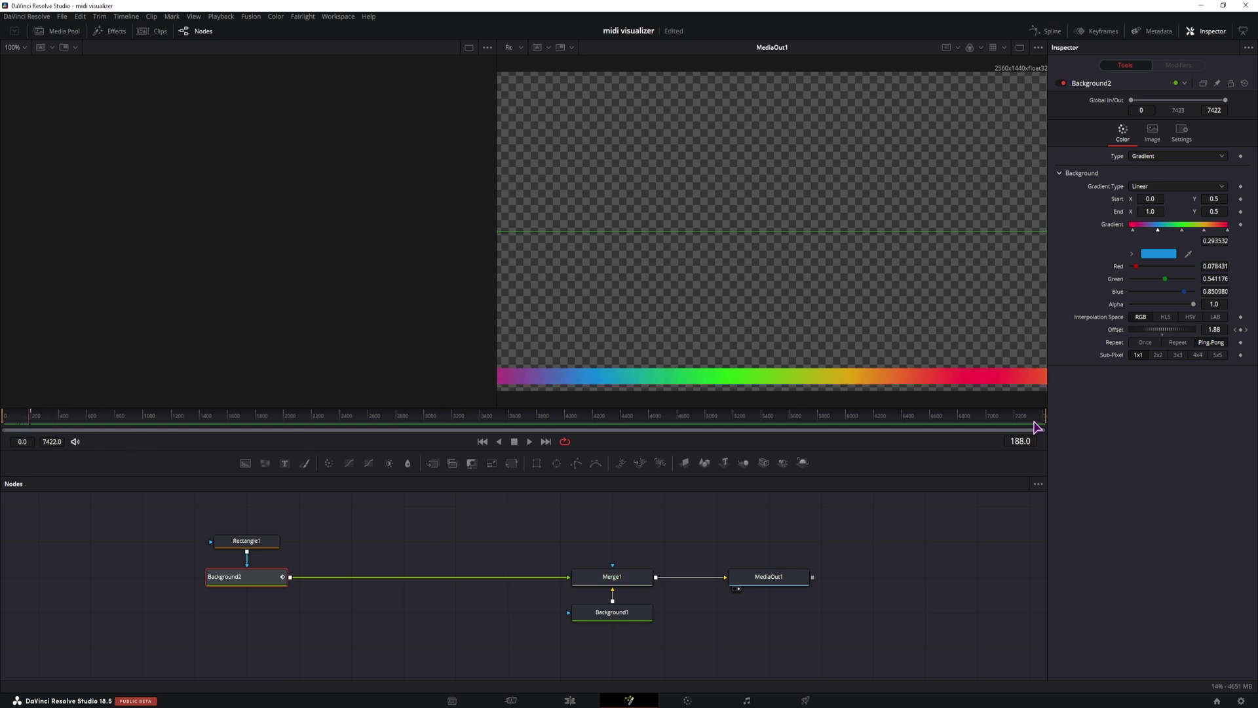
# In the Spline editor, show and select both Background2 Offset keyframes and extend the curve.
pyautogui.click(1051, 32)
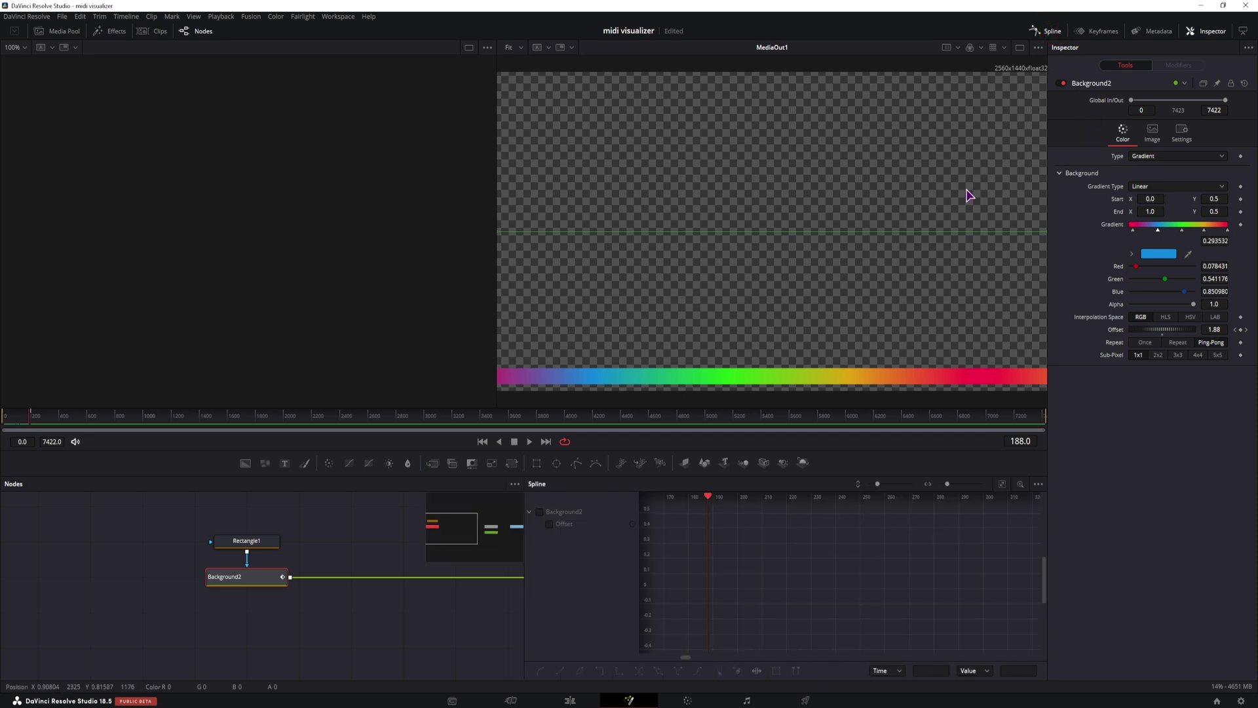
pyautogui.click(1038, 485)
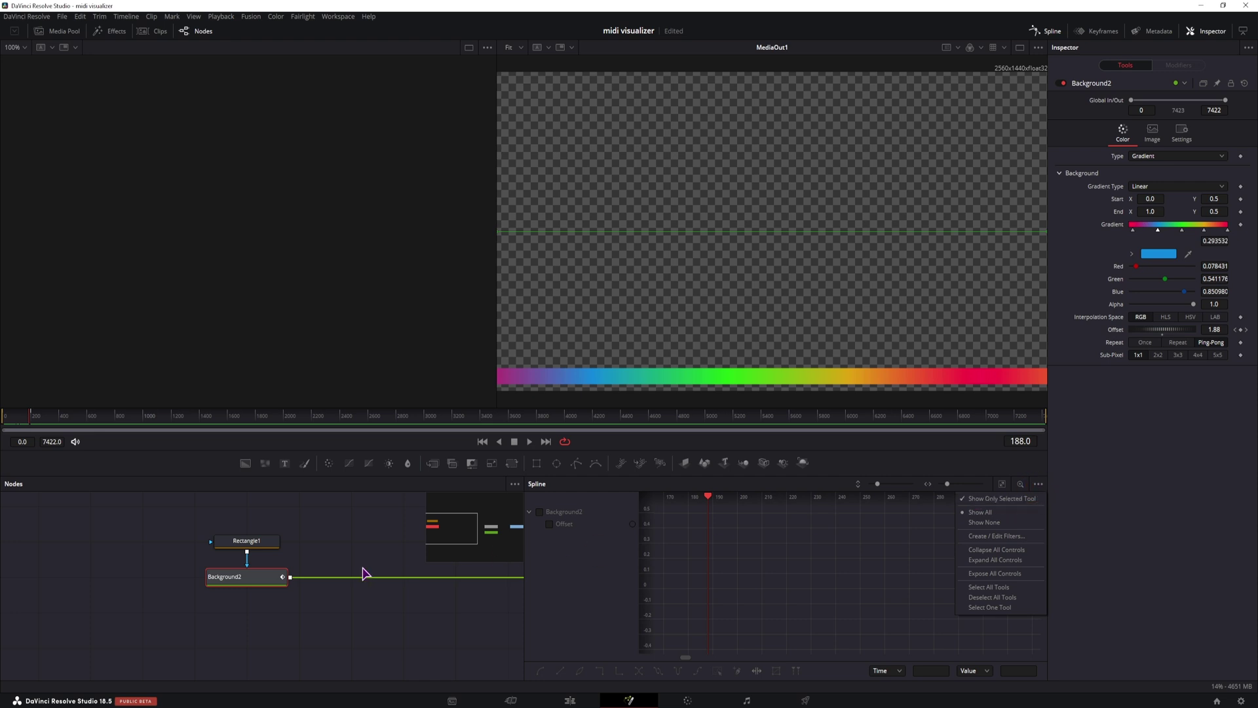
pyautogui.click(241, 582)
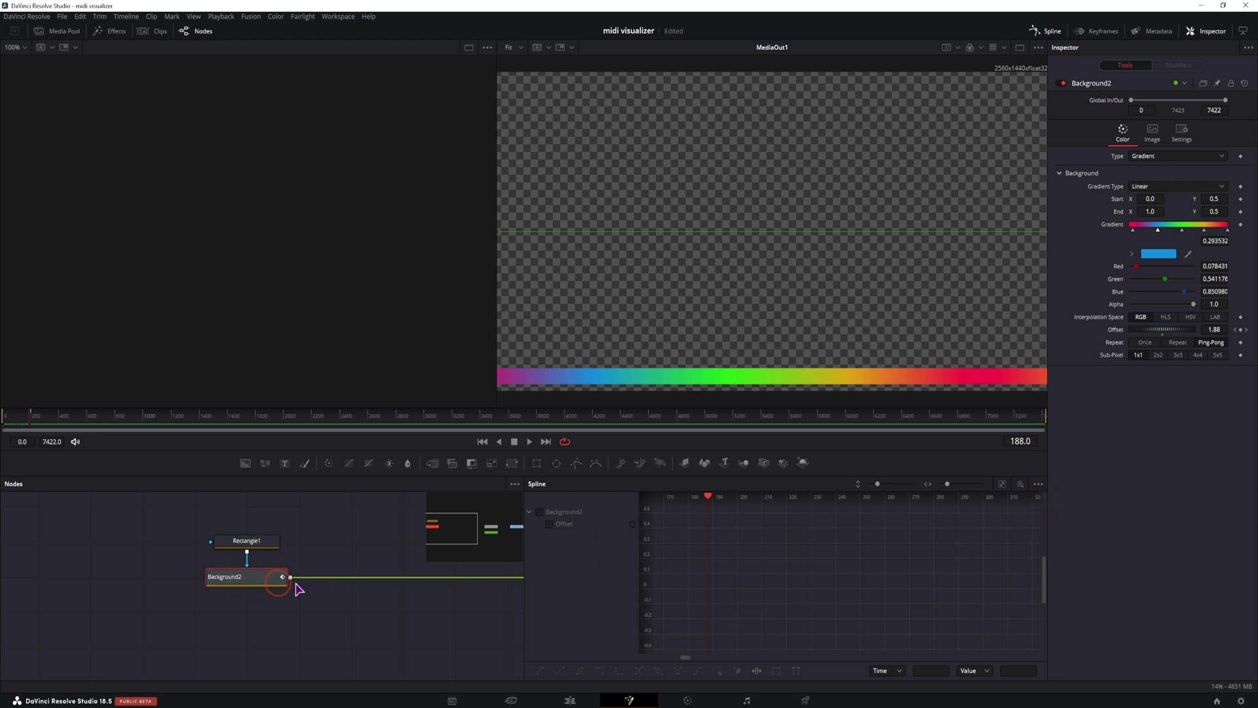
pyautogui.click(550, 526)
pyautogui.click(1002, 488)
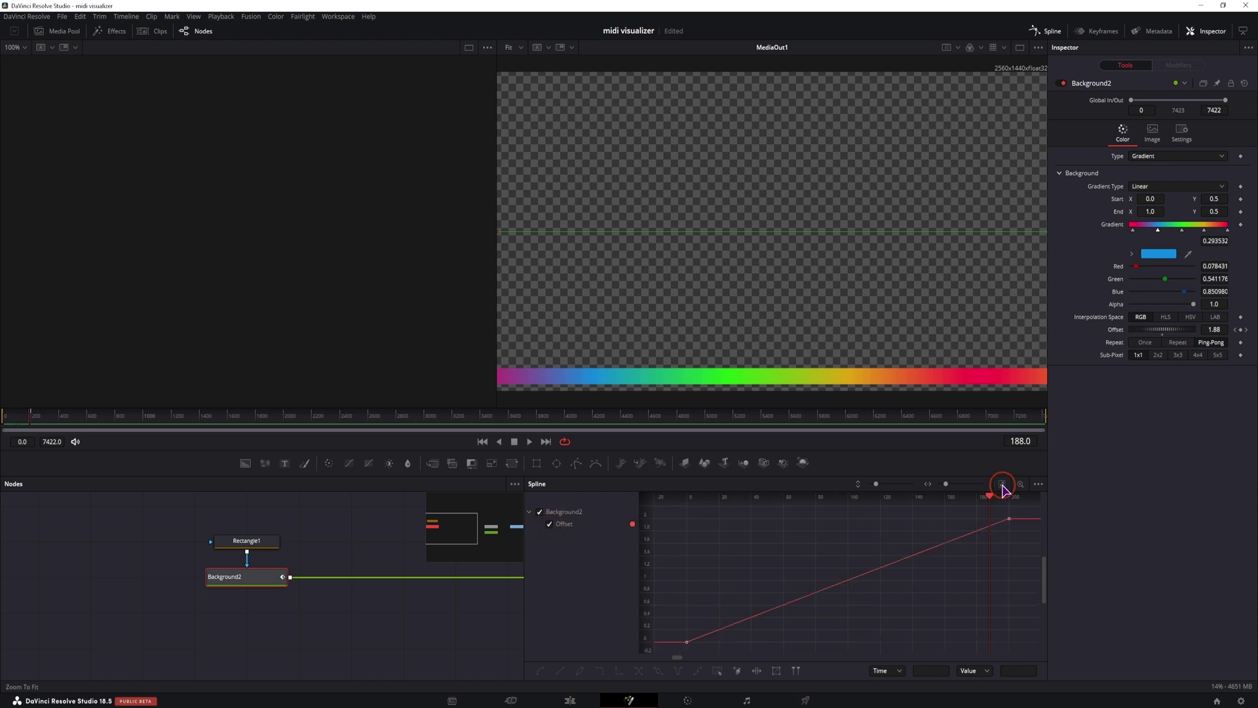
pyautogui.moveTo(1028, 509); pyautogui.dragTo(677, 654)
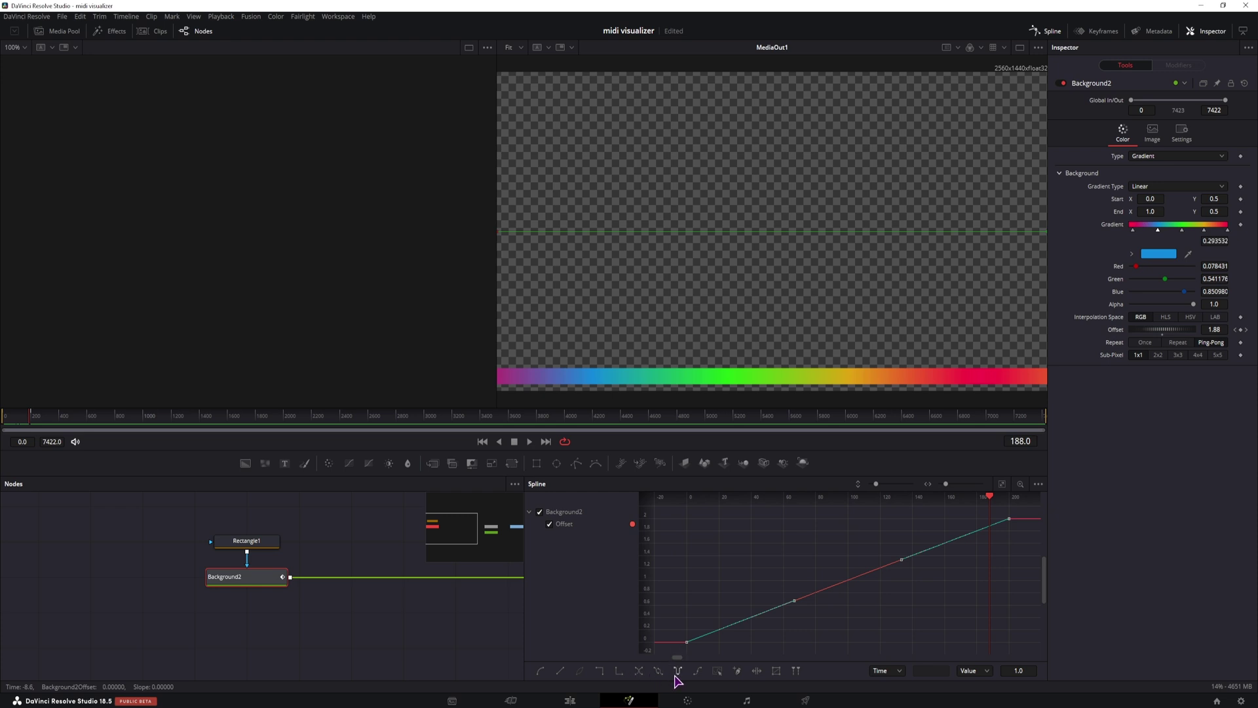
pyautogui.click(699, 671)
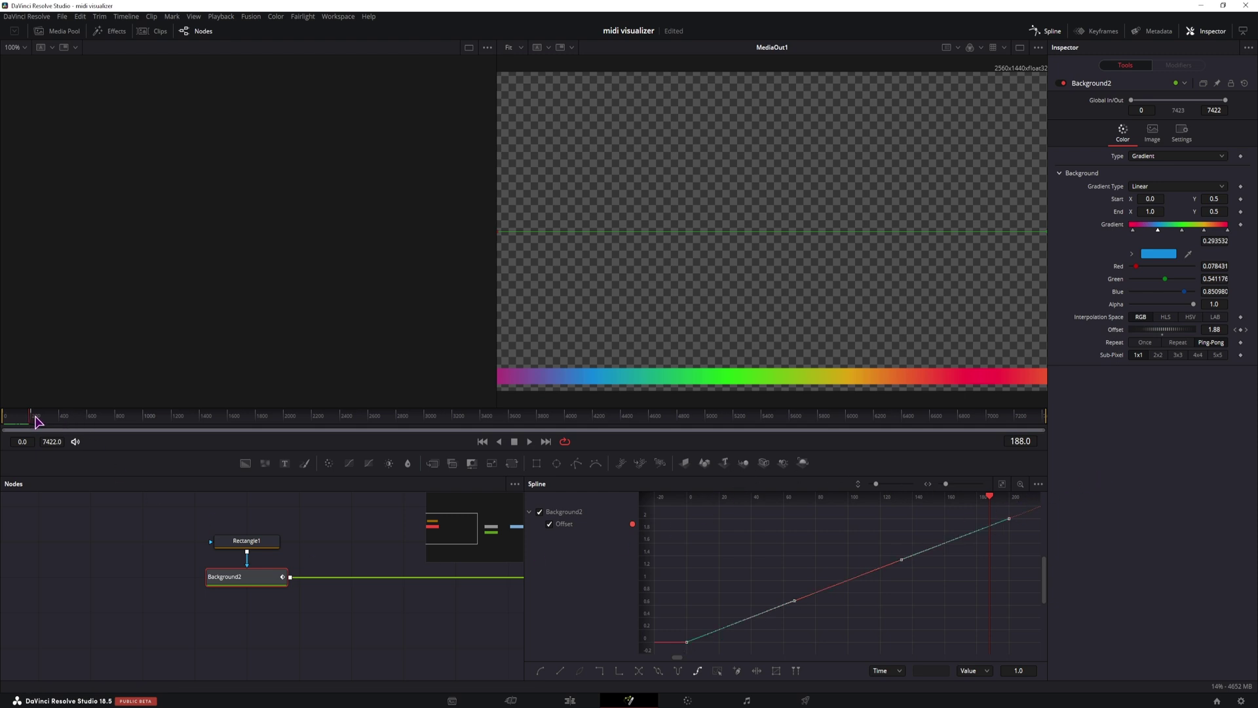
# Apply Ping-Pong and Set Loop to the Offset curve, then play and scrub to verify cycling.
pyautogui.moveTo(37, 421); pyautogui.dragTo(65, 418)
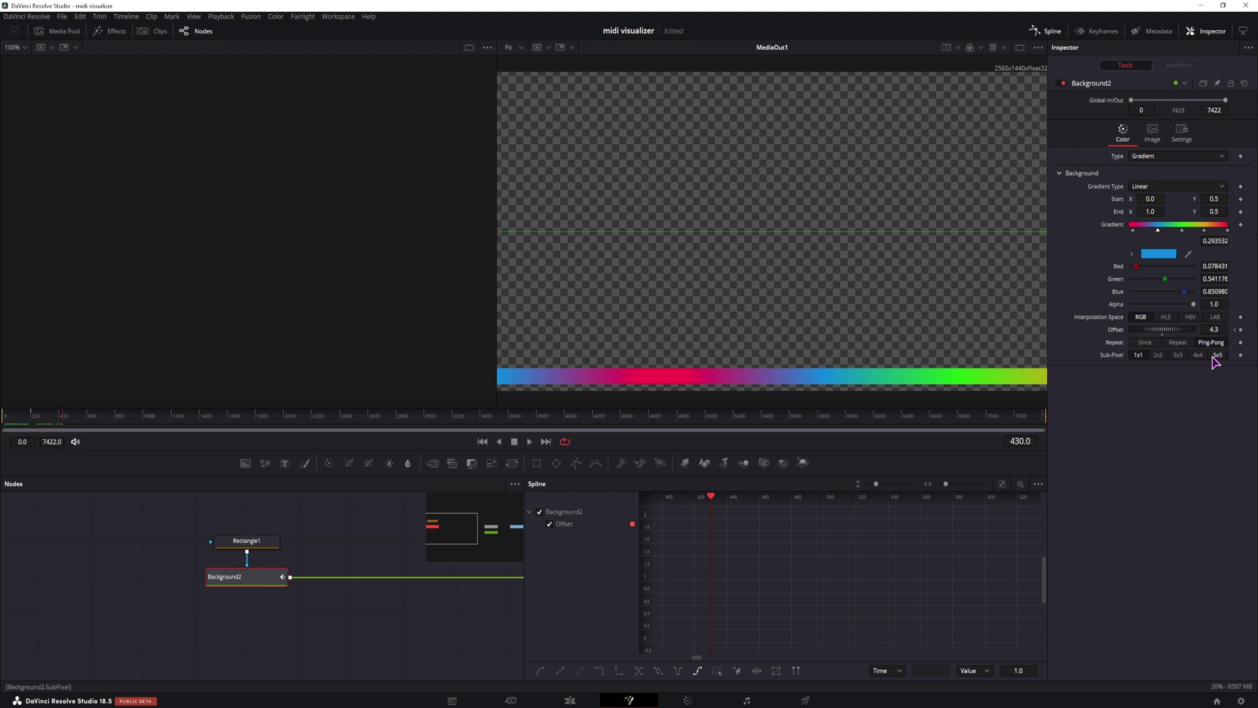
pyautogui.click(678, 670)
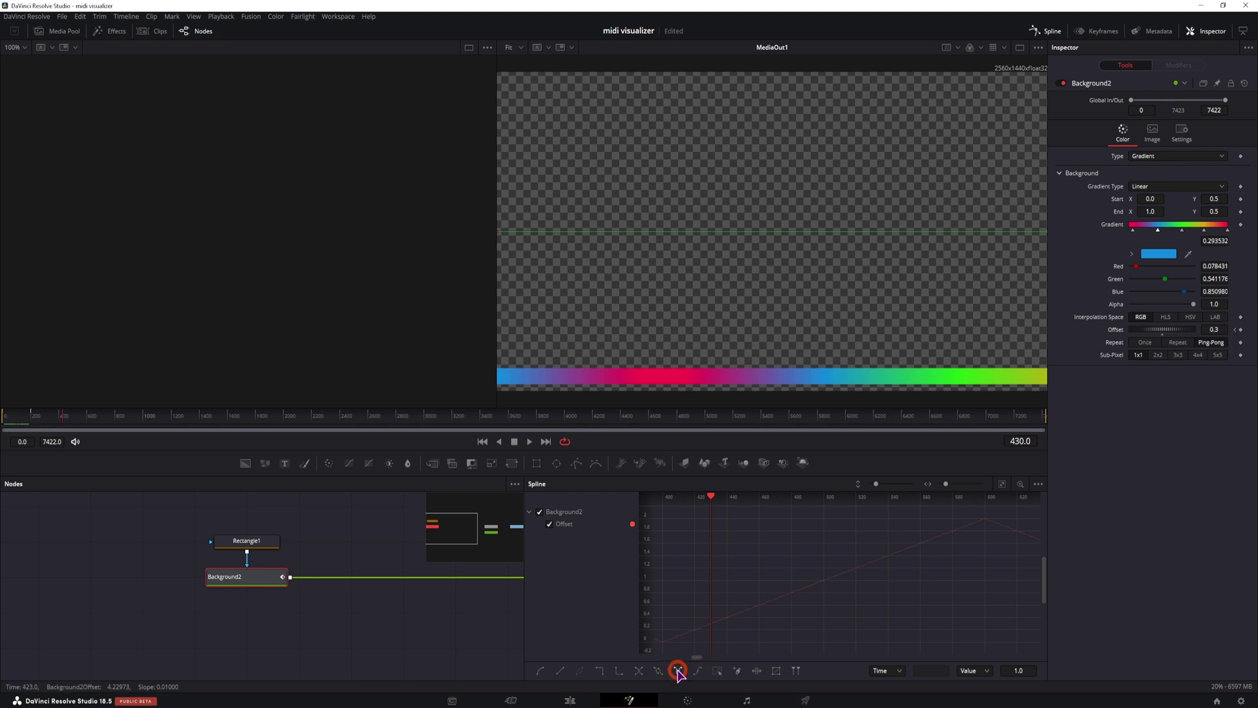
pyautogui.click(697, 658)
pyautogui.moveTo(697, 658); pyautogui.dragTo(687, 657)
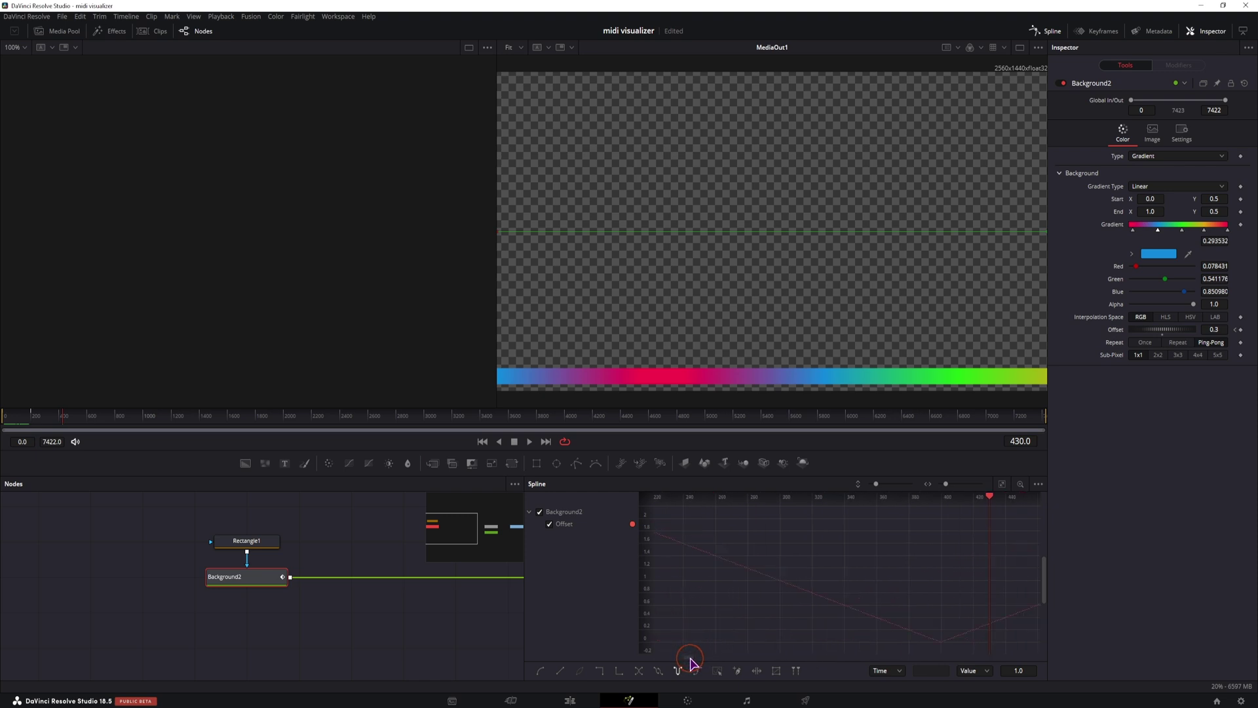
pyautogui.click(701, 496)
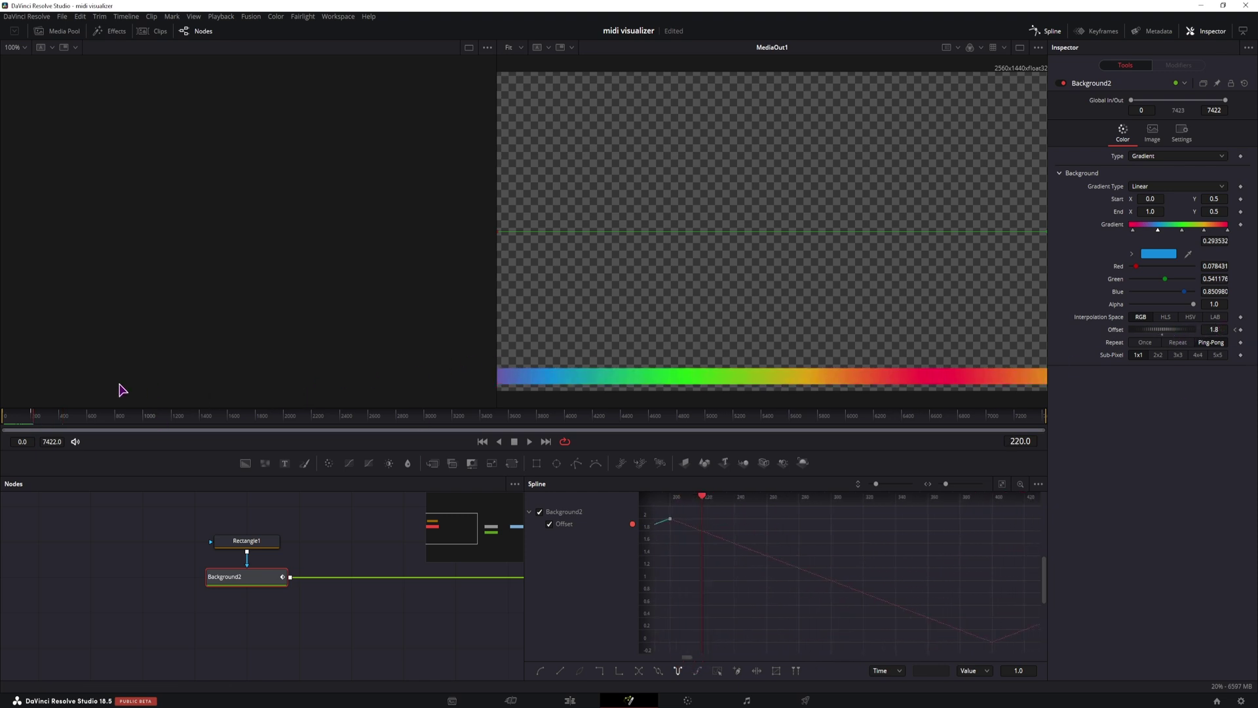
pyautogui.press('space')
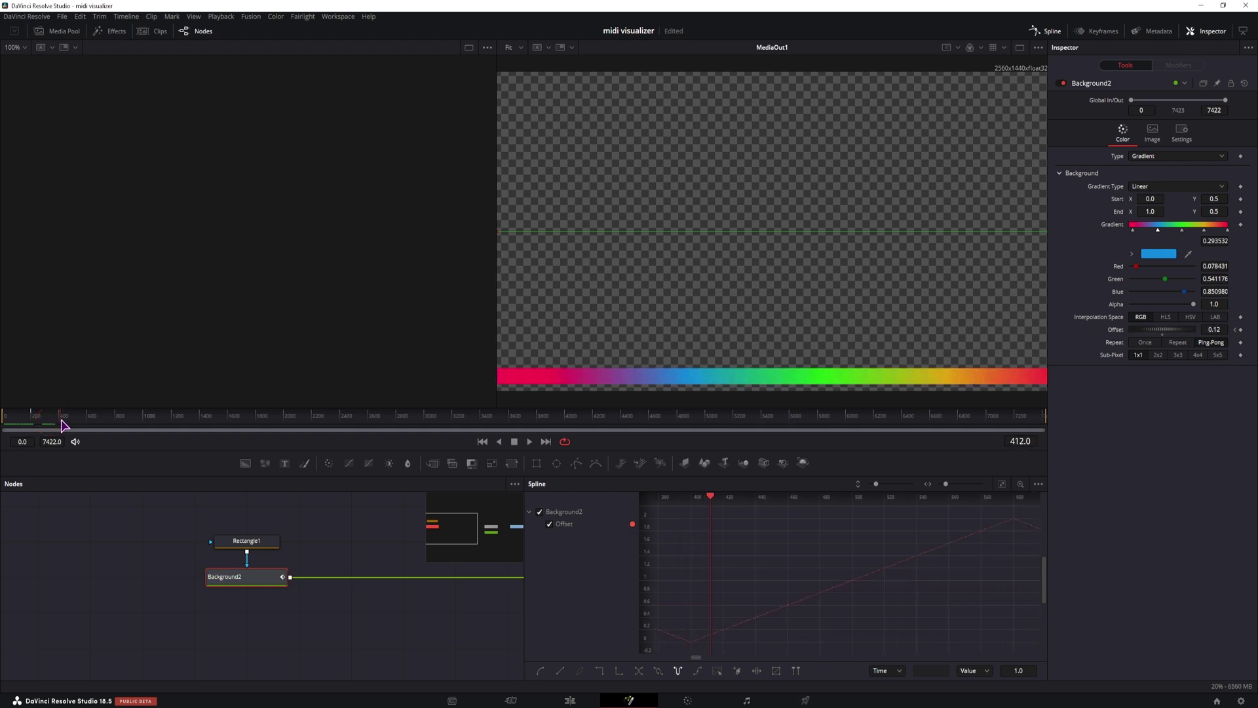
pyautogui.moveTo(53, 427); pyautogui.dragTo(27, 431)
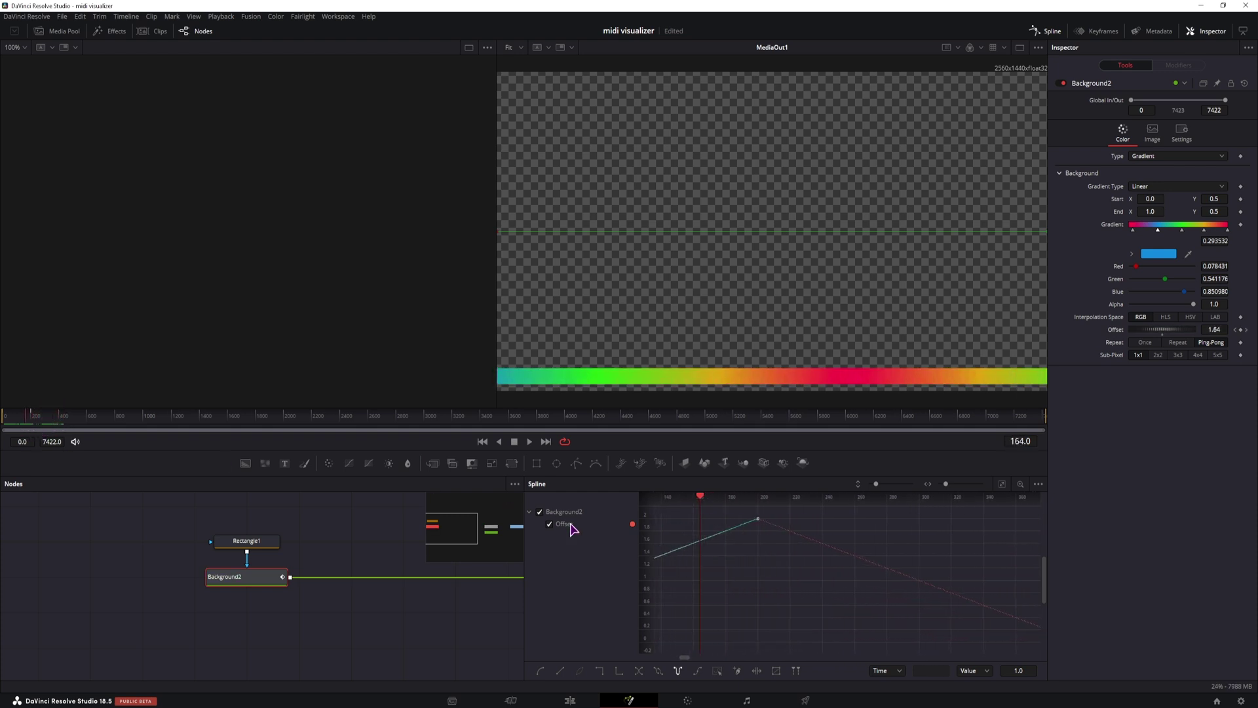
pyautogui.click(658, 671)
pyautogui.moveTo(29, 425); pyautogui.dragTo(70, 422)
# Close the Spline editor and drop pEmitter1 and pRender1 nodes into the node graph.
pyautogui.press('F8')
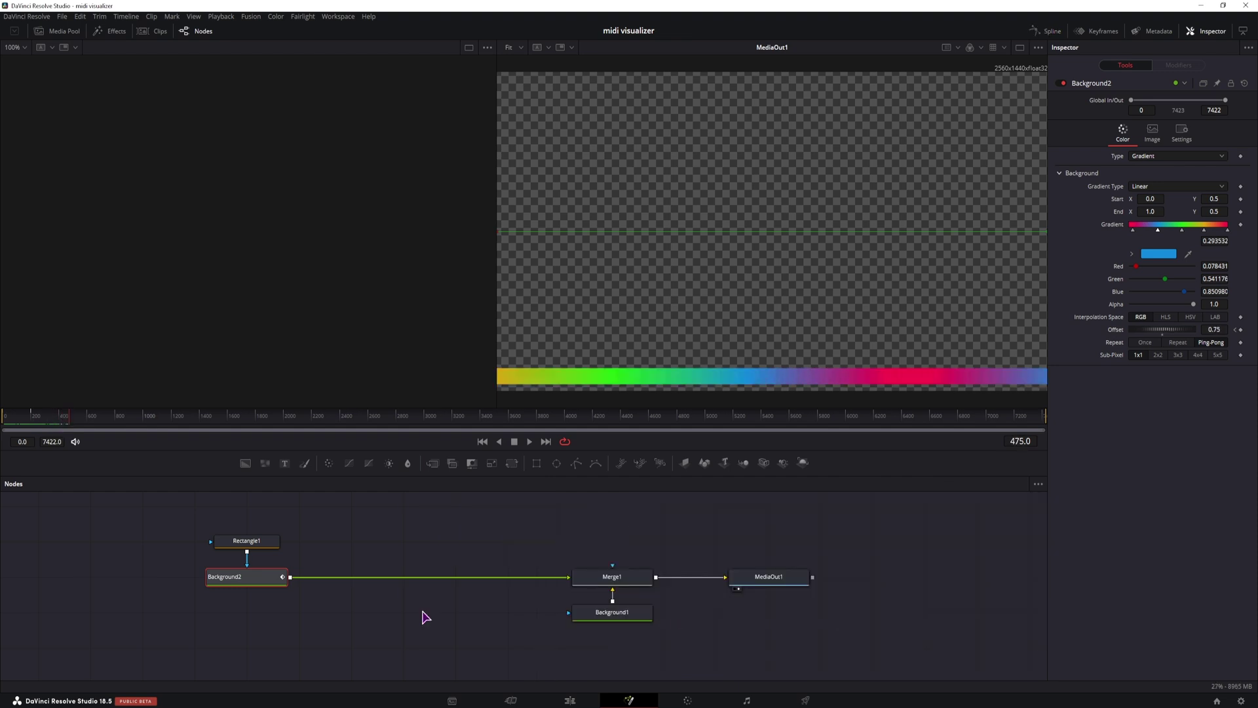
pyautogui.click(423, 616)
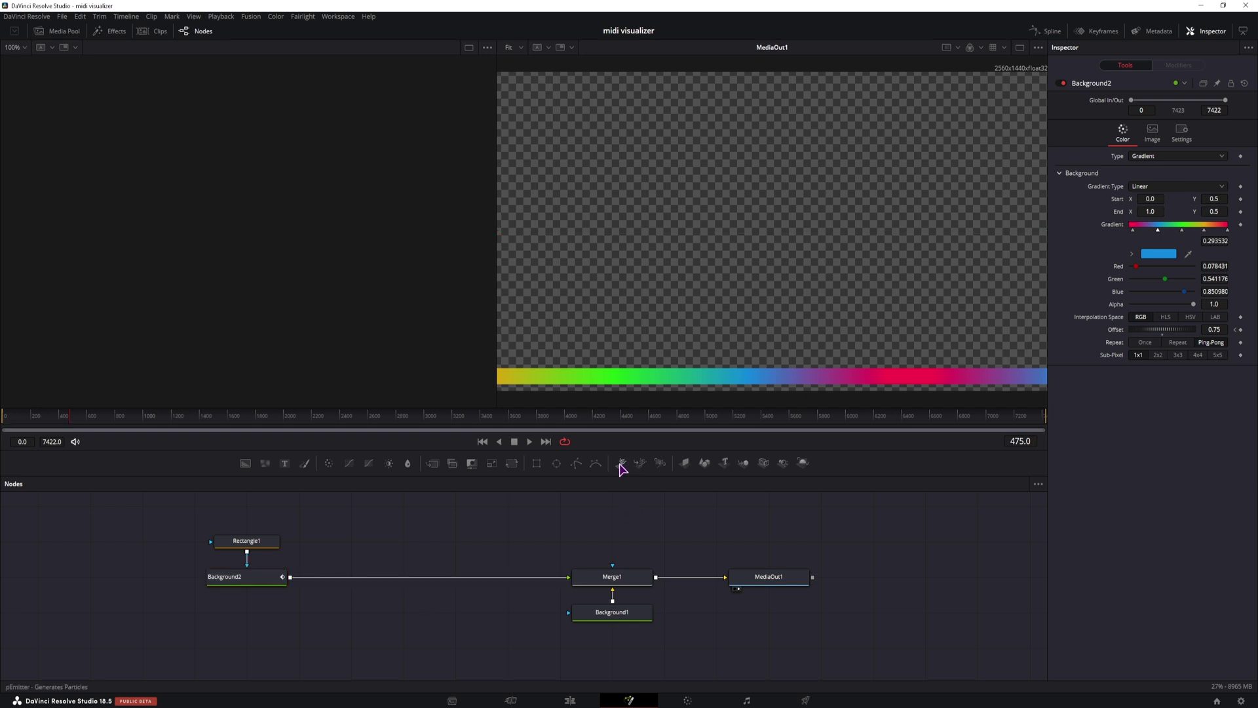
pyautogui.moveTo(621, 462); pyautogui.dragTo(396, 542)
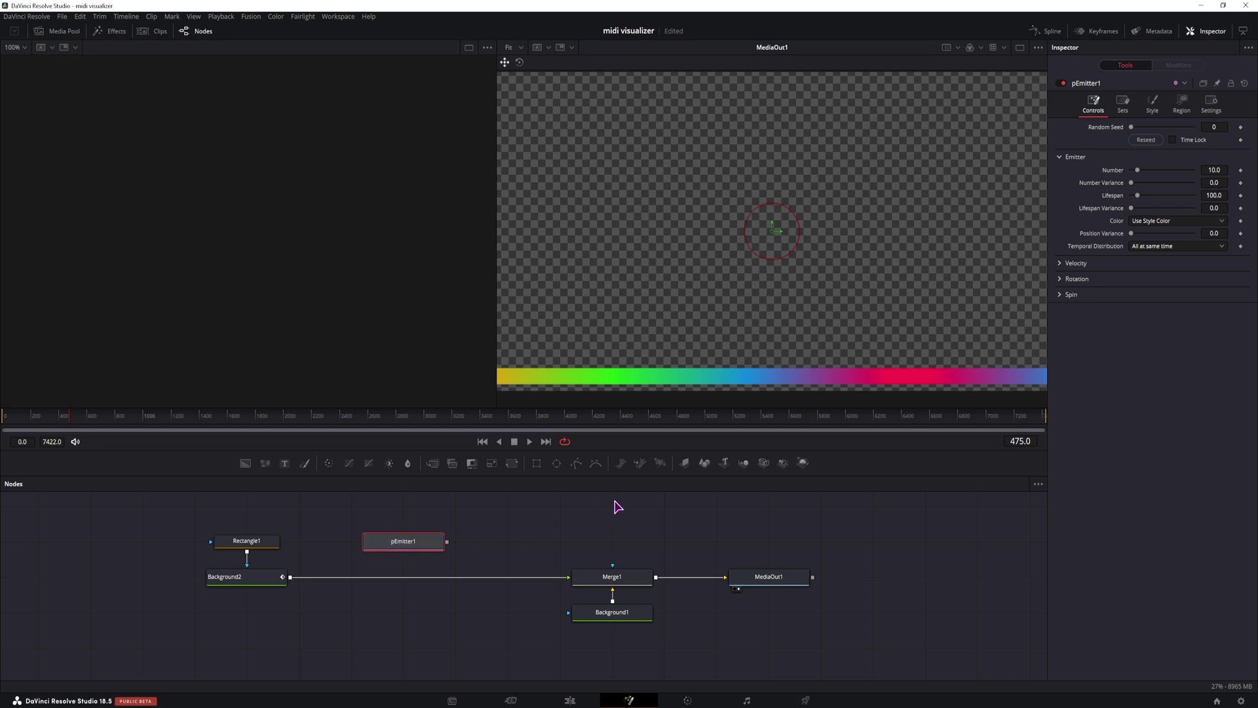
pyautogui.moveTo(660, 463); pyautogui.dragTo(289, 581)
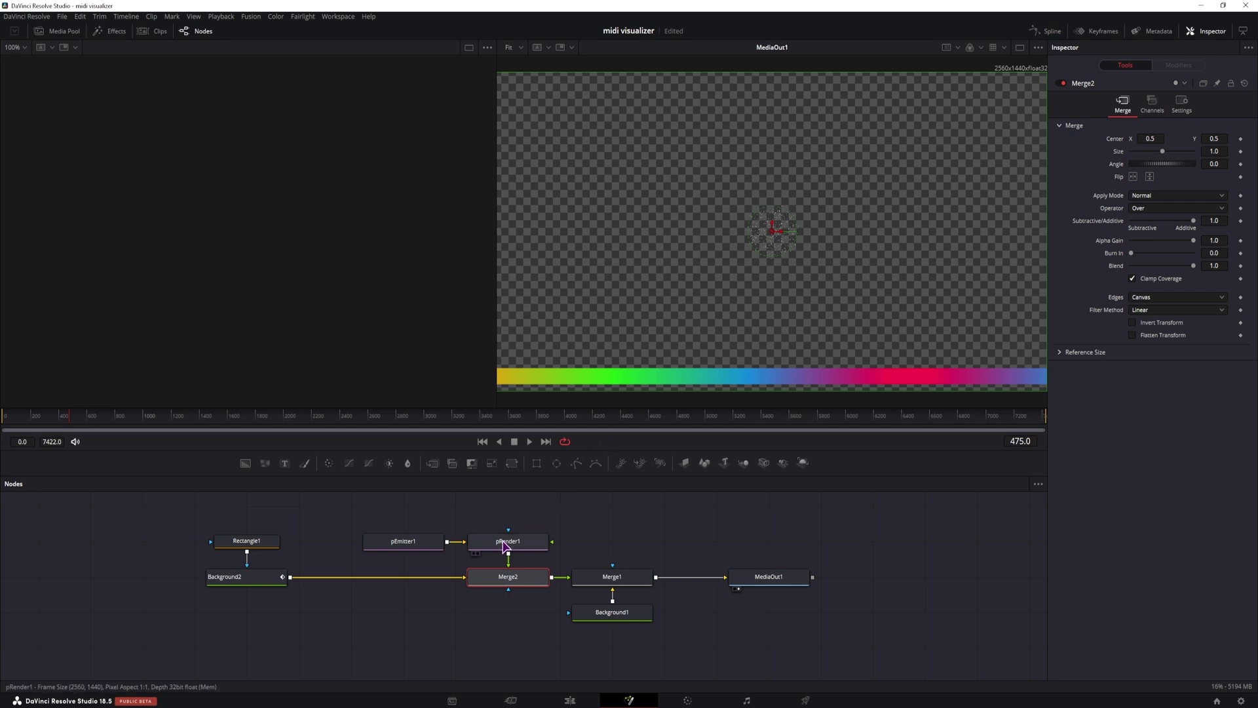
# Make pEmitter1's region a 1.0-wide Rectangle positioned at Y offset -0.255 on the rainbow bar.
pyautogui.click(411, 544)
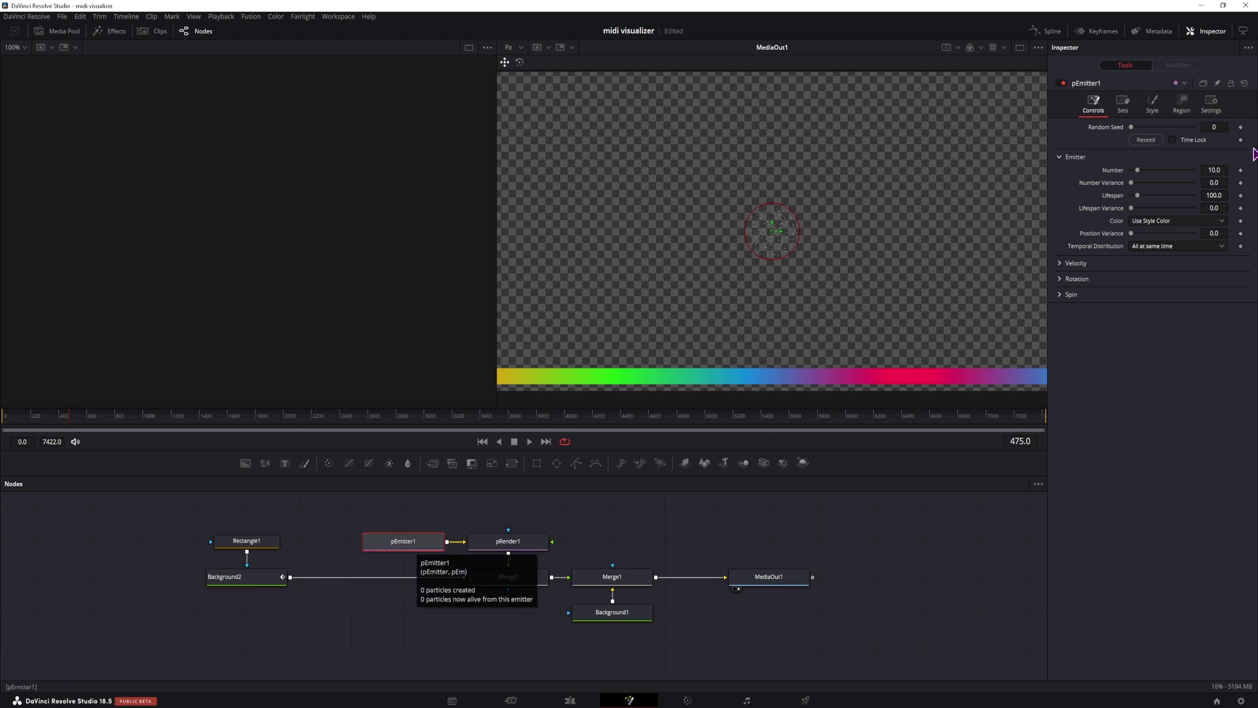
pyautogui.click(1181, 102)
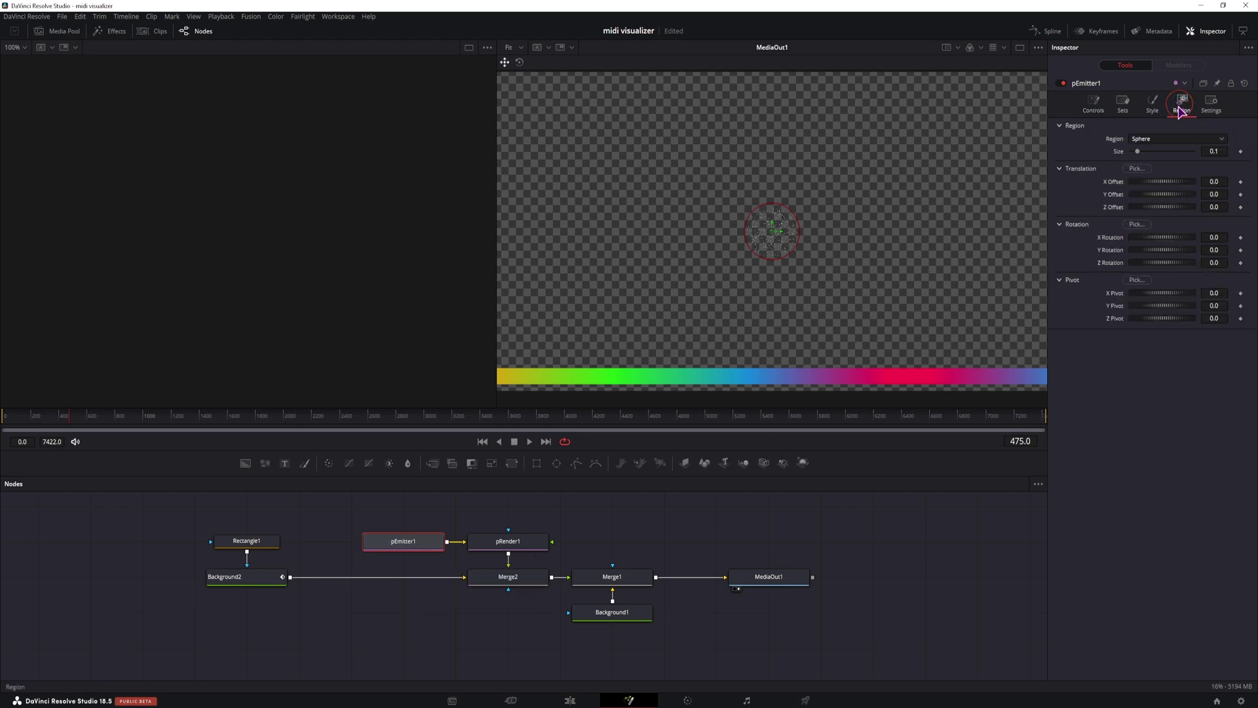
pyautogui.click(1148, 139)
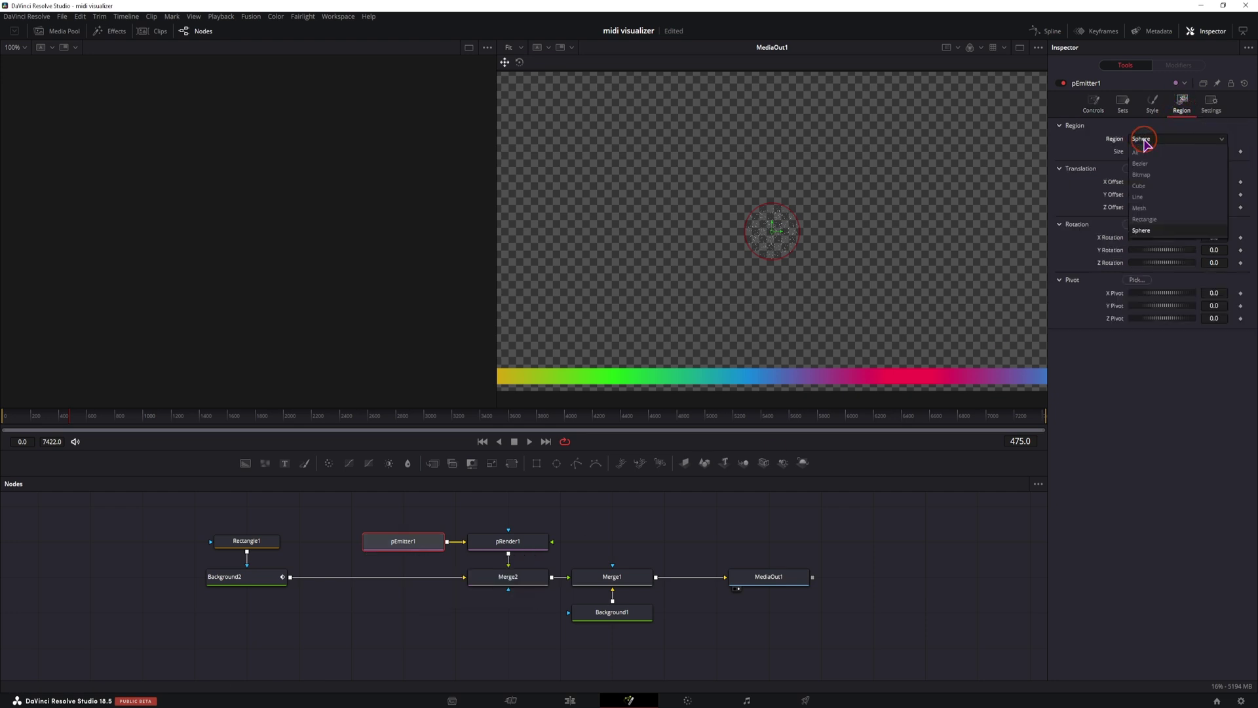
pyautogui.click(1152, 221)
pyautogui.moveTo(1137, 169)
pyautogui.mouseDown()
pyautogui.moveTo(1230, 177)
pyautogui.moveTo(1133, 182)
pyautogui.mouseUp()
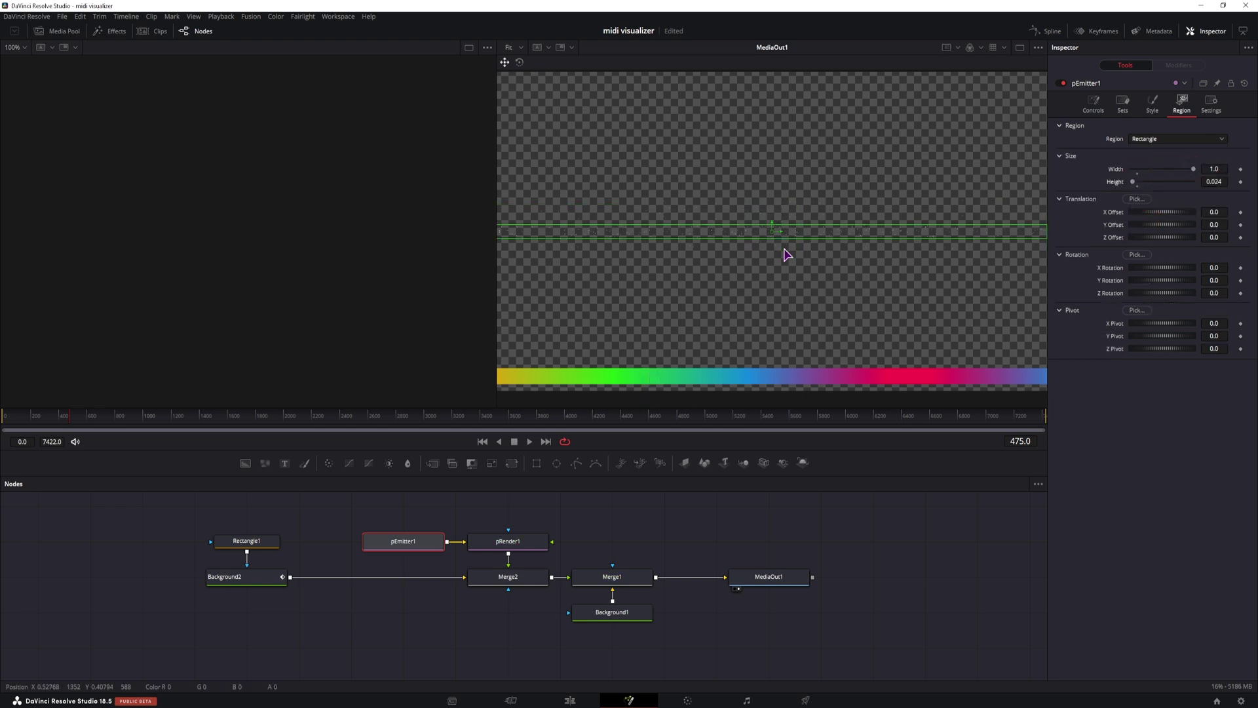
pyautogui.moveTo(773, 226); pyautogui.dragTo(777, 370)
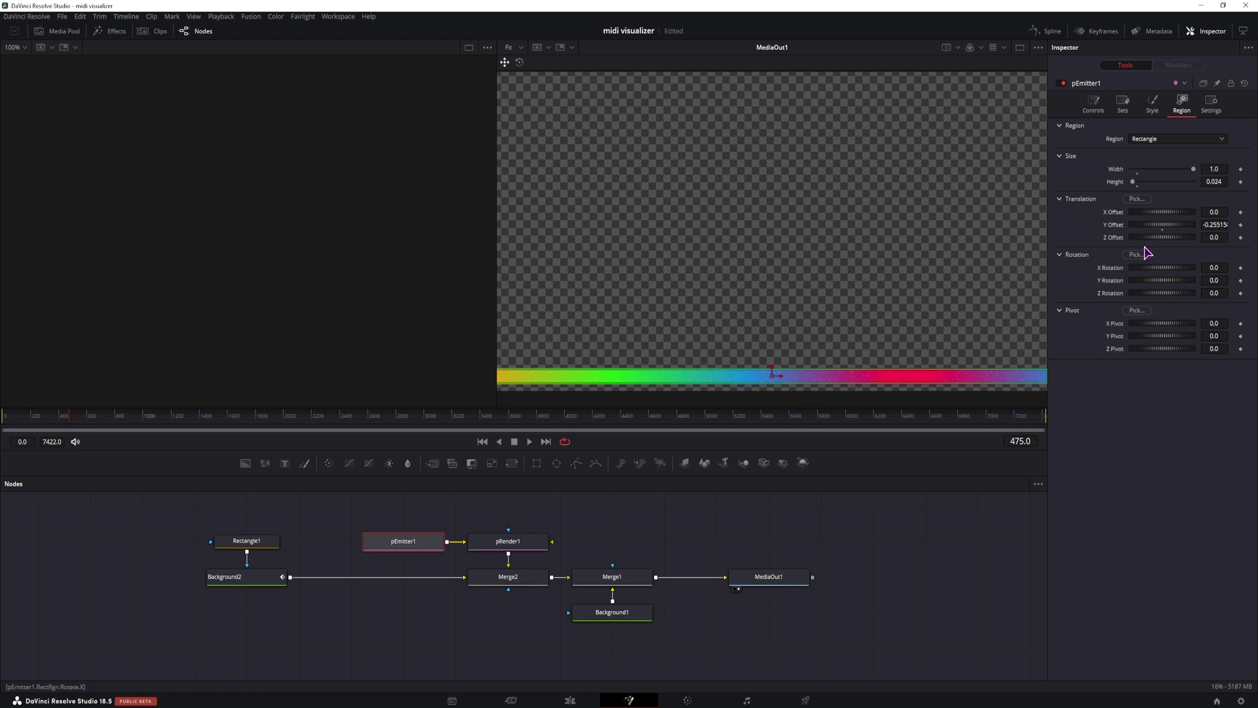
# Set pEmitter1's particle style to NGon circles with a size of 4.
pyautogui.click(1152, 103)
pyautogui.click(1154, 138)
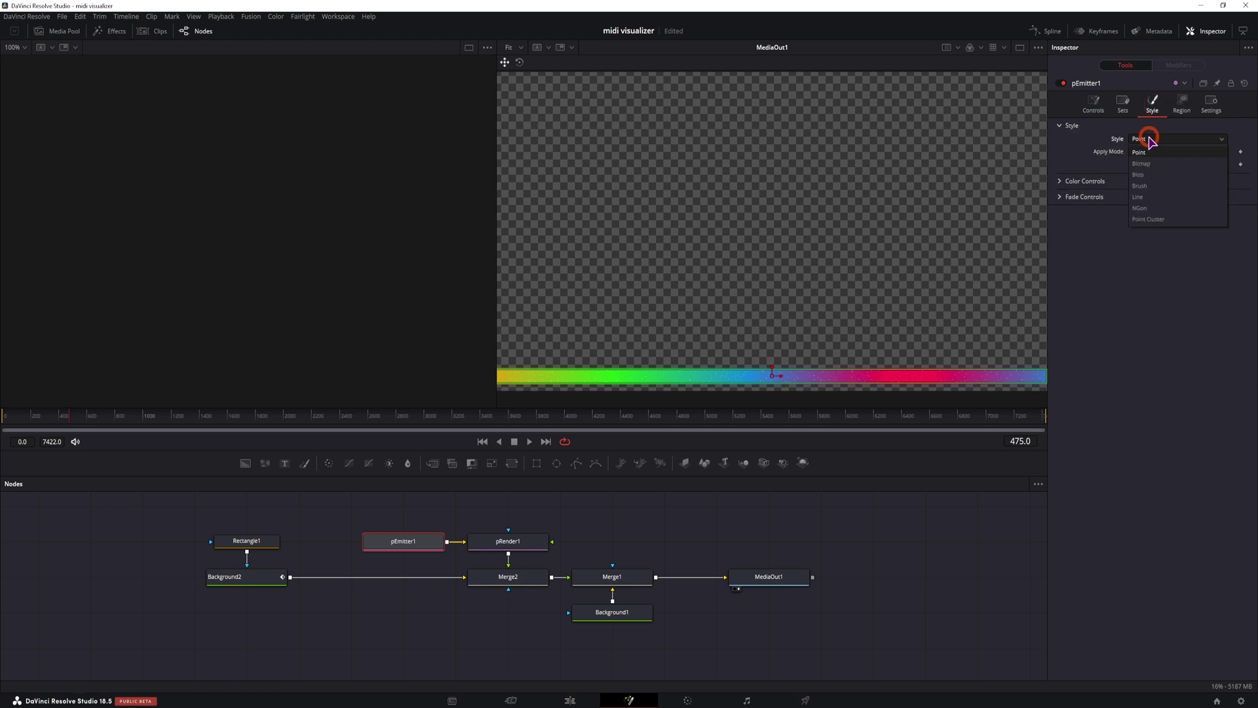
pyautogui.click(1154, 209)
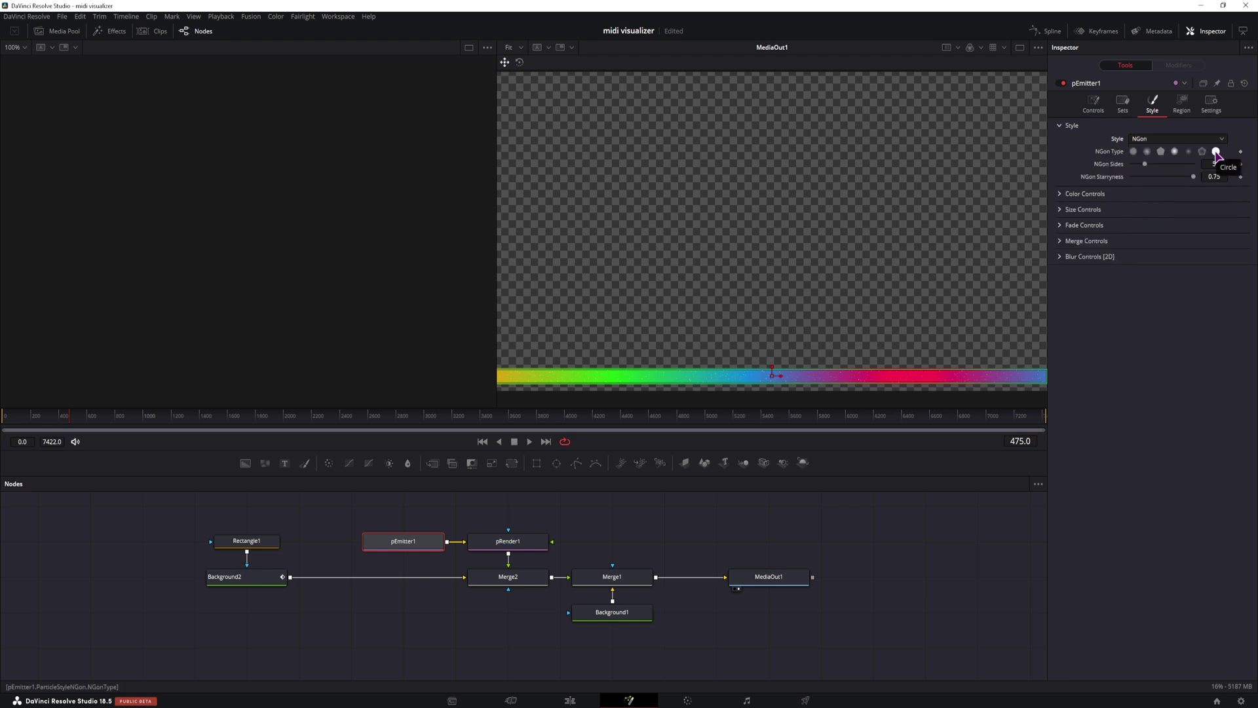
pyautogui.click(1216, 152)
pyautogui.click(1059, 209)
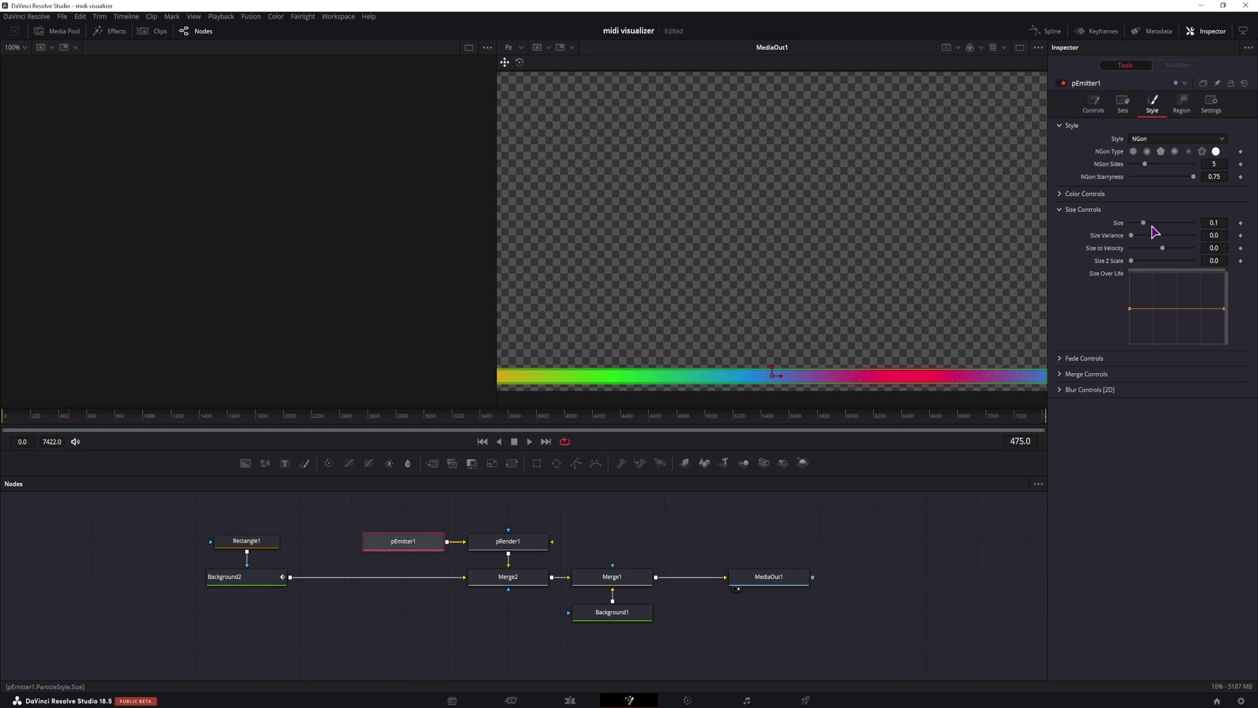
pyautogui.moveTo(1143, 223); pyautogui.dragTo(1193, 223)
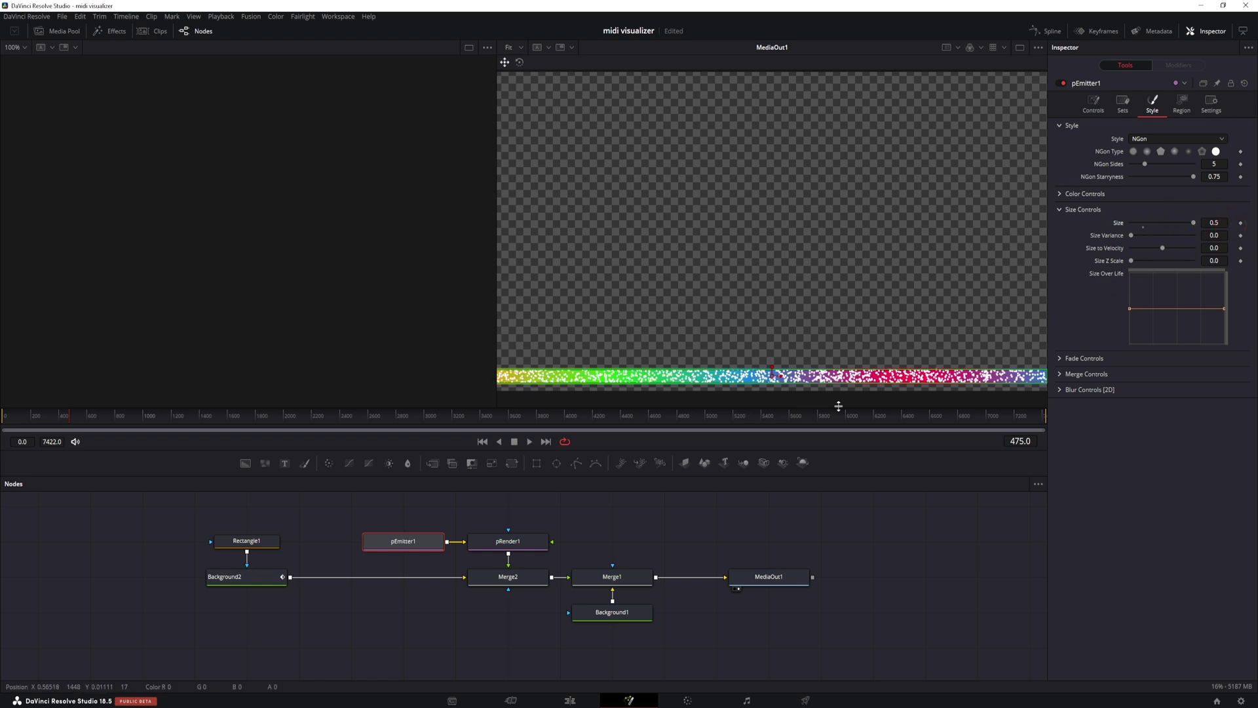
pyautogui.click(1217, 222)
pyautogui.write('4')
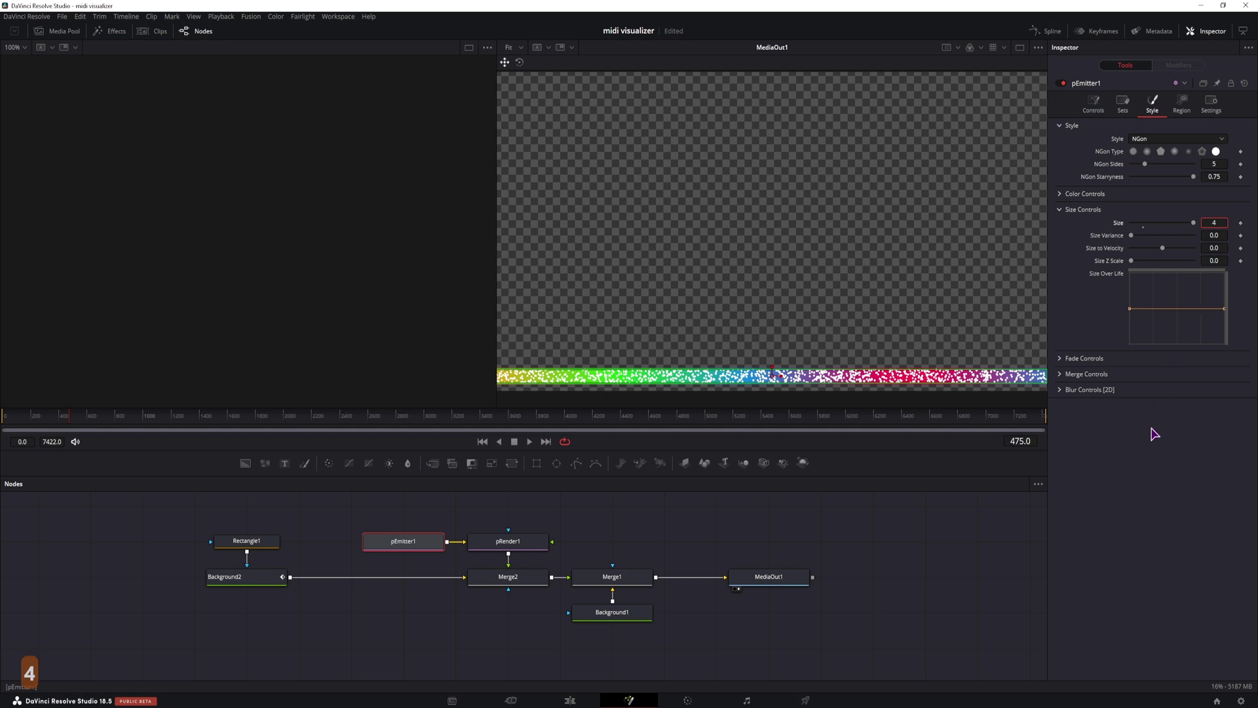
pyautogui.click(1151, 429)
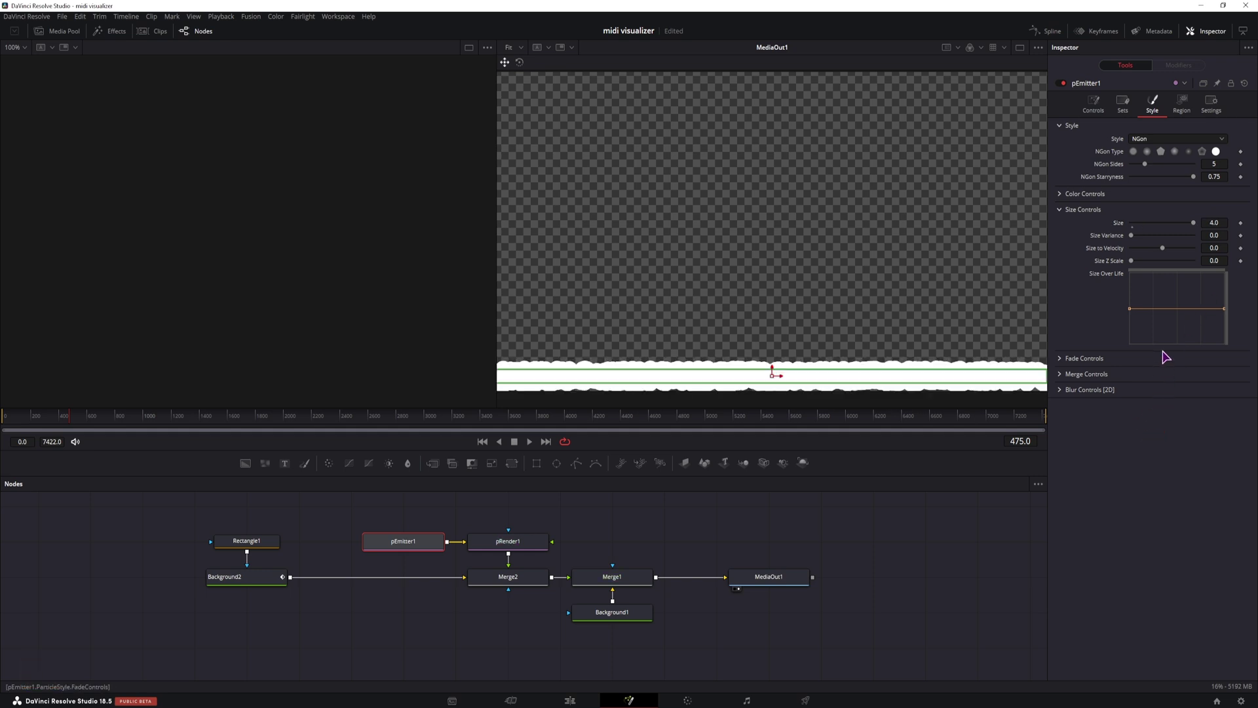
# Make the particles shrink over their life and fade out at 0.9.
pyautogui.moveTo(1129, 308); pyautogui.dragTo(1132, 278)
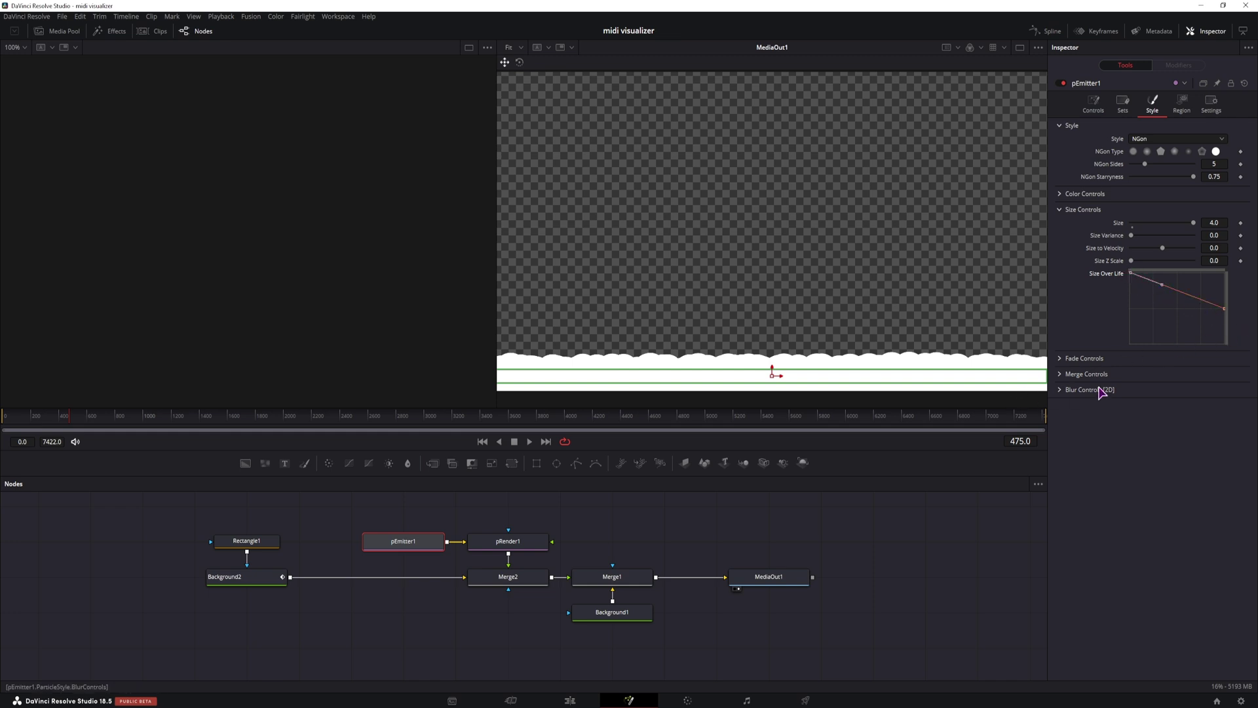
pyautogui.click(1078, 358)
pyautogui.moveTo(1225, 371); pyautogui.dragTo(1216, 372)
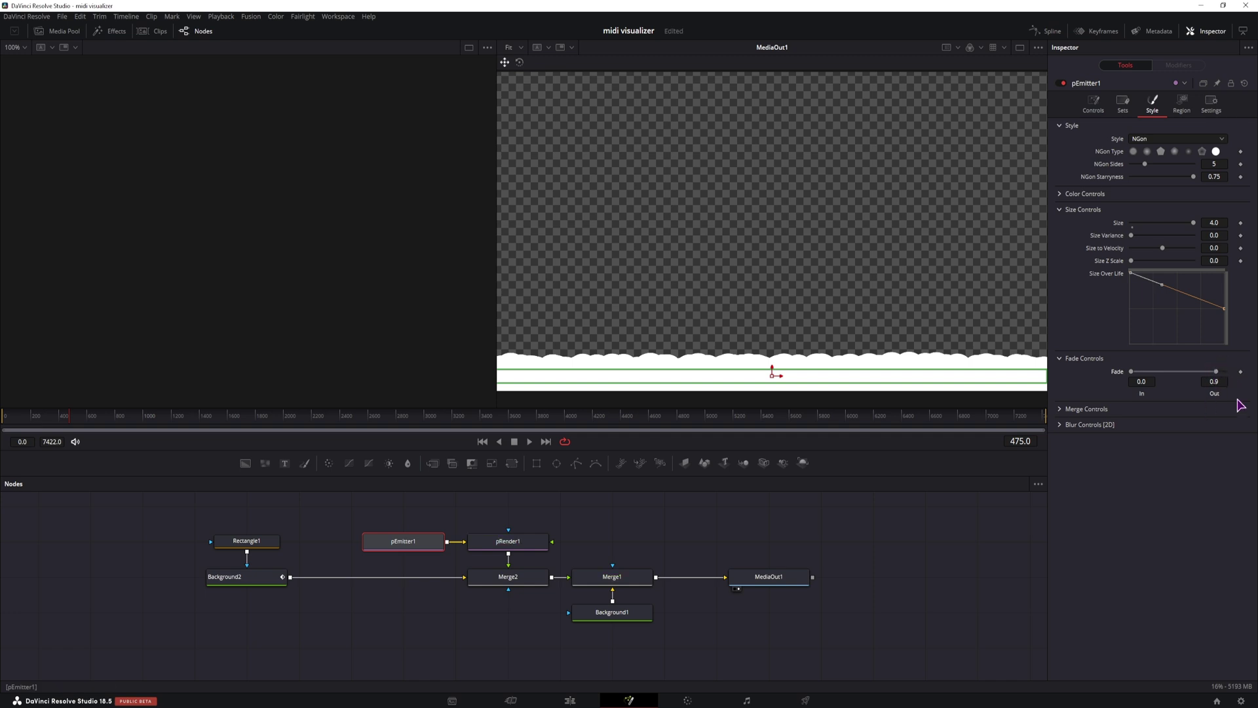
# Have pEmitter1 emit 1 particle per frame with a lifespan of 20.
pyautogui.click(1094, 102)
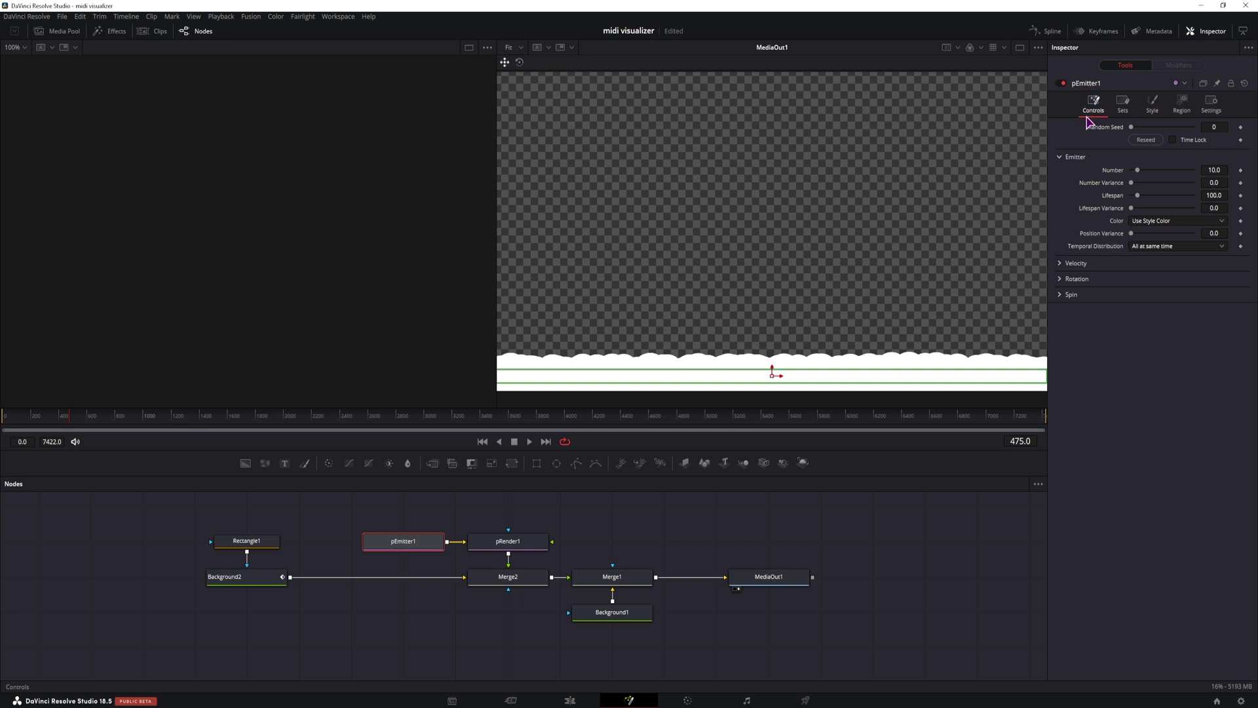
pyautogui.press('Tab')
pyautogui.write('1')
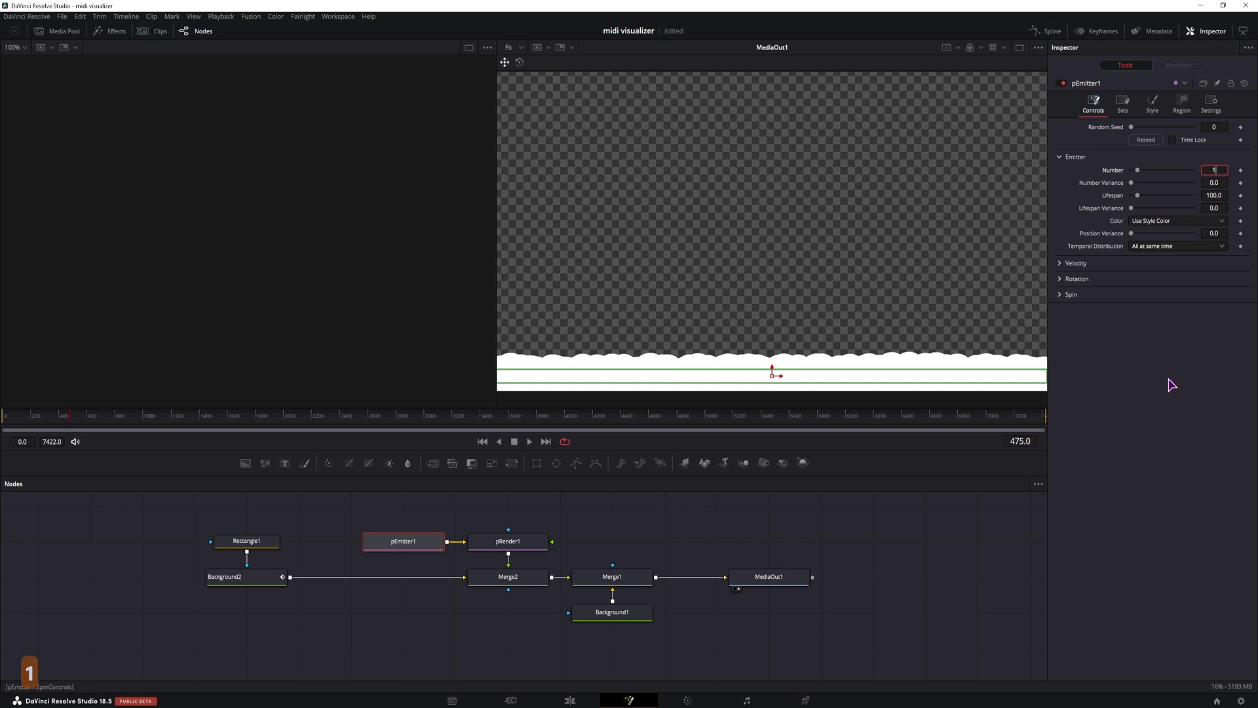
pyautogui.press('Return')
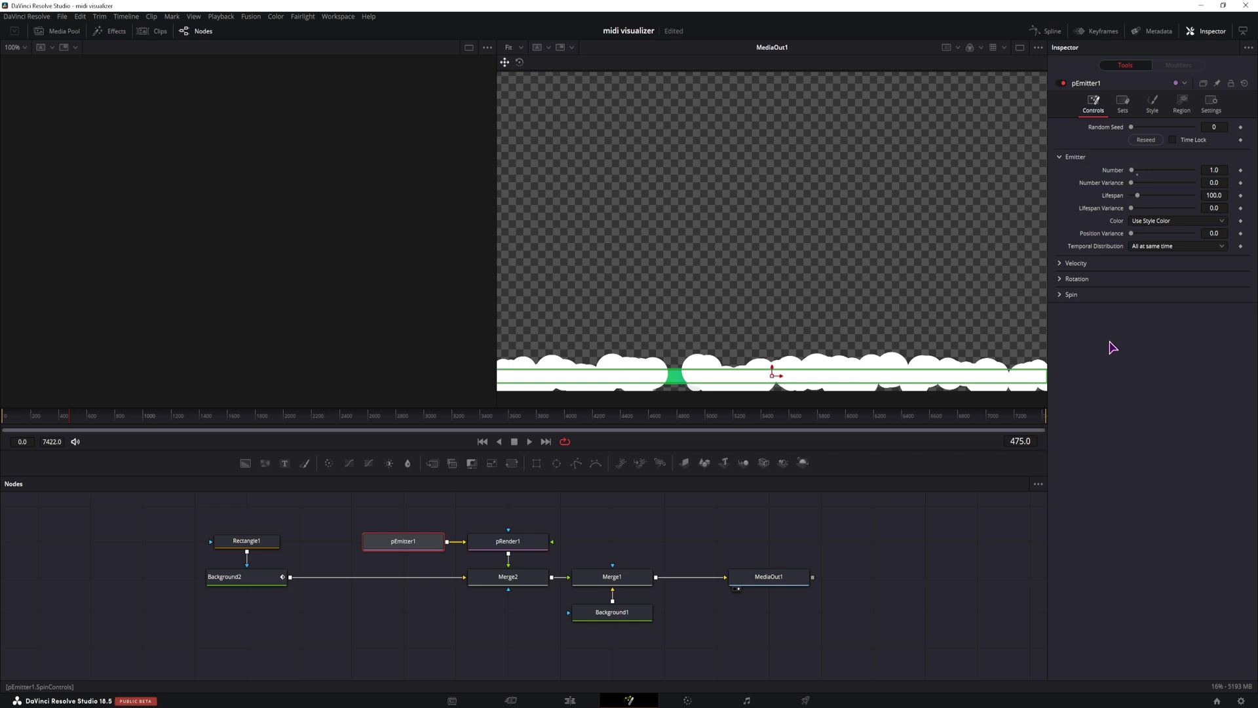
pyautogui.press('Tab')
pyautogui.write('18')
pyautogui.click(1240, 700)
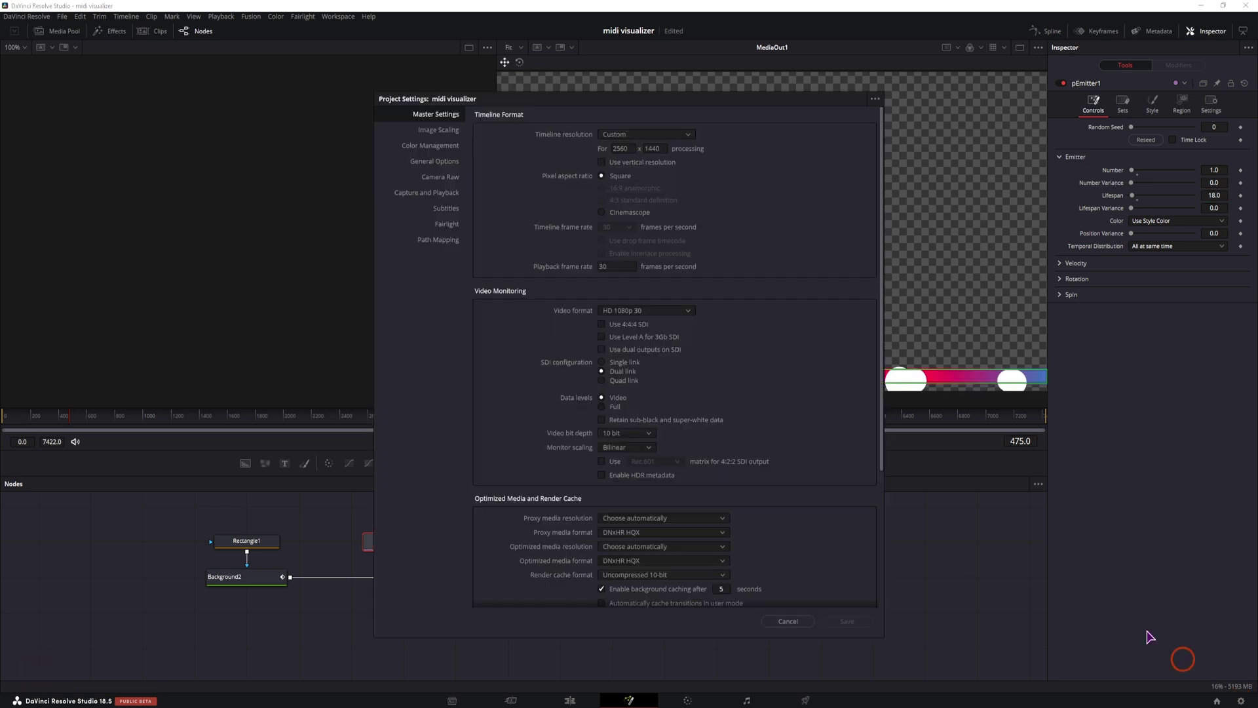
pyautogui.click(792, 621)
pyautogui.doubleClick(1224, 198)
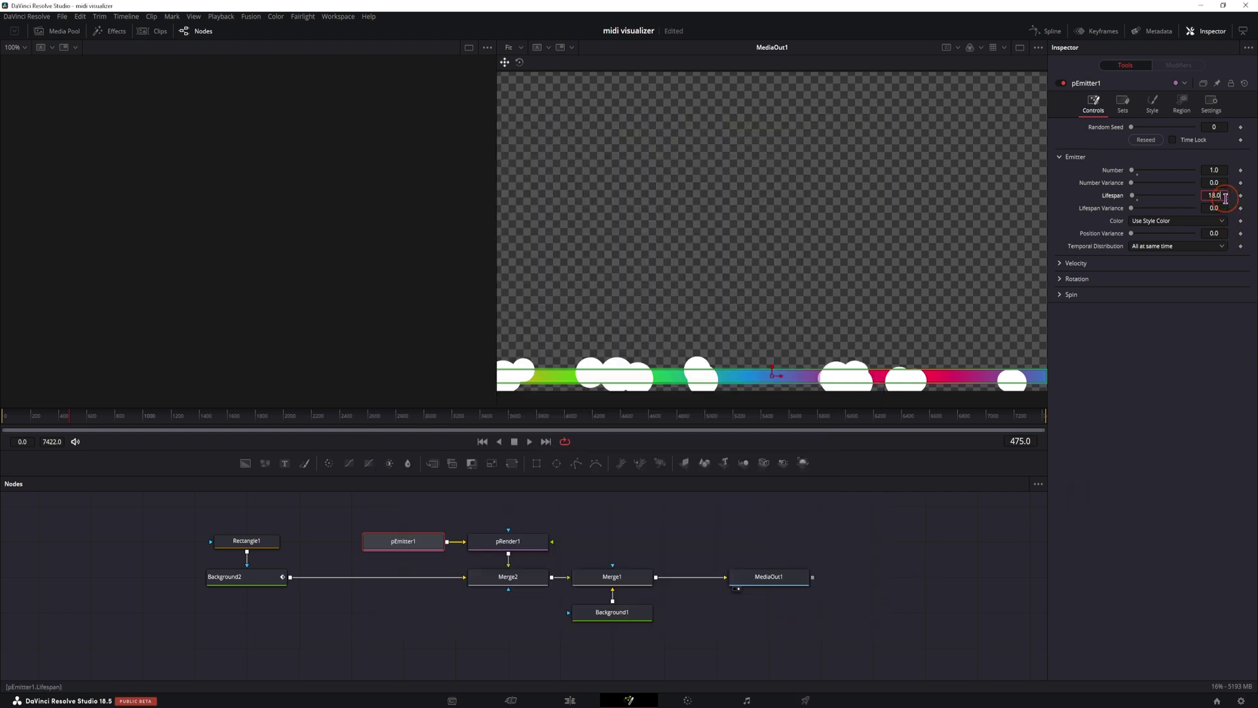
pyautogui.write('20')
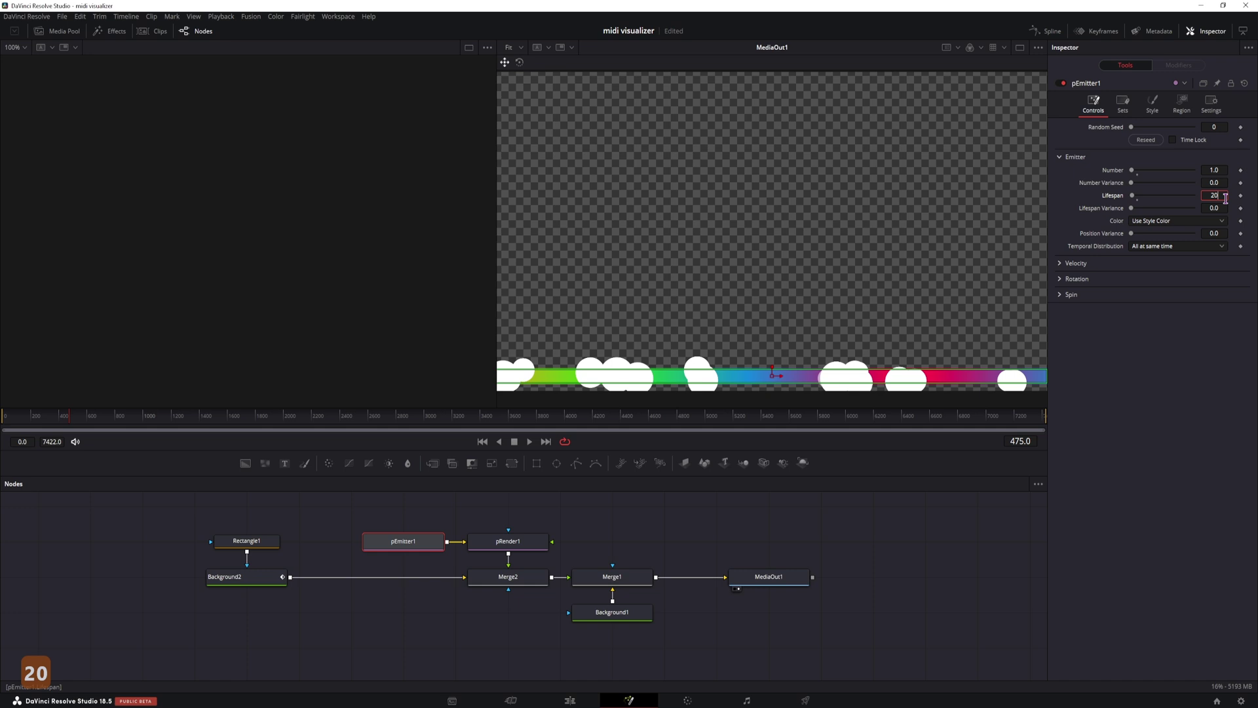
pyautogui.click(1177, 360)
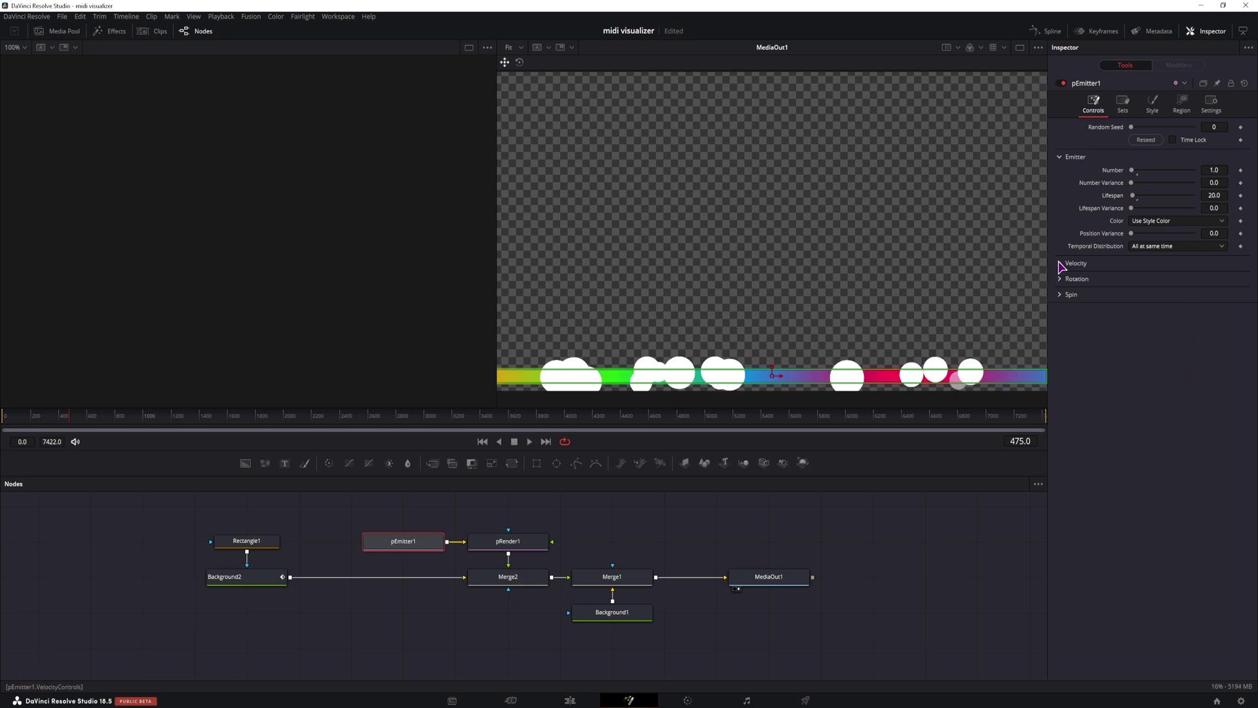
# Set the particle velocity to 0.2.
pyautogui.click(1062, 264)
pyautogui.doubleClick(1220, 276)
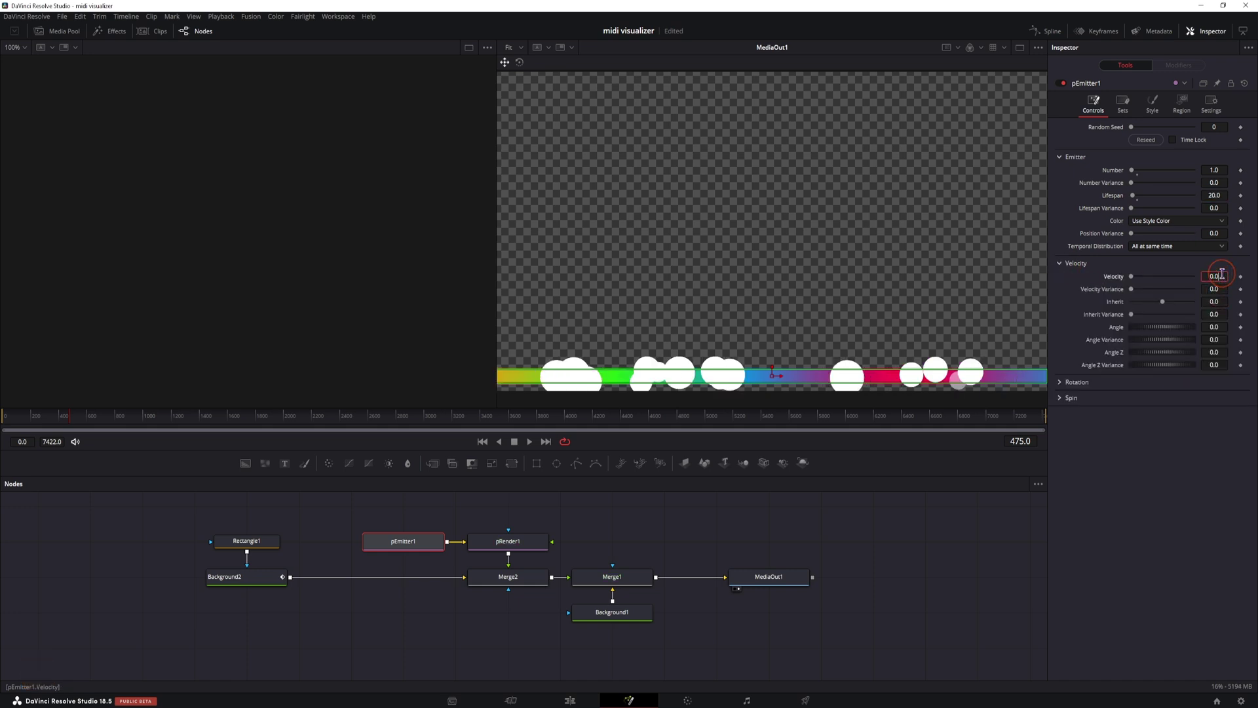
pyautogui.press('BackSpace')
pyautogui.write('2')
pyautogui.click(1175, 418)
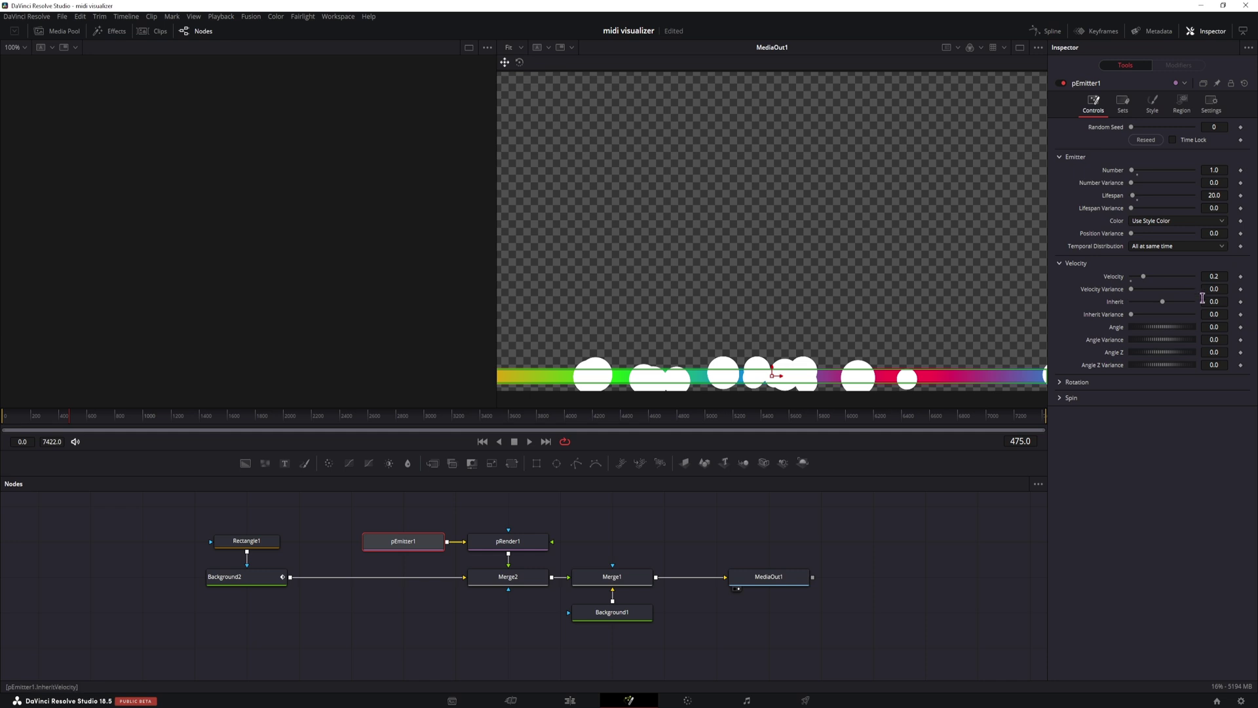
# Set the emitter angle to 90 and preview the rising particles at a later frame.
pyautogui.click(1213, 326)
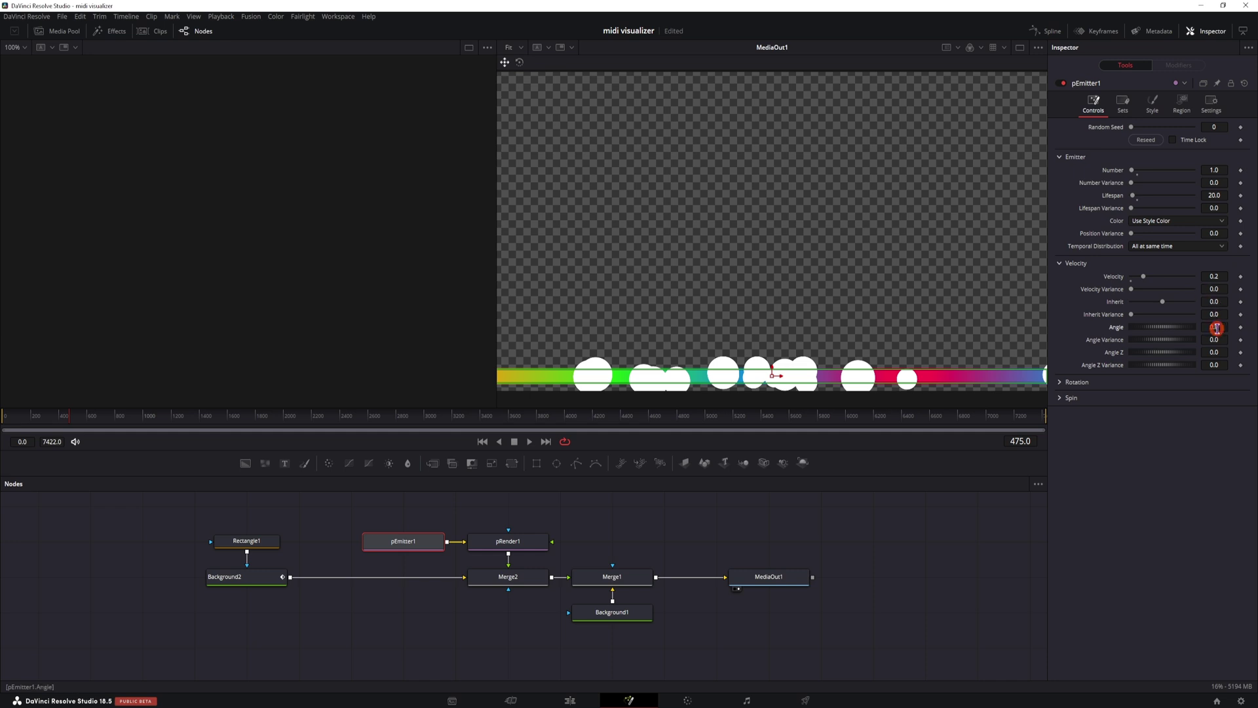
pyautogui.write('90')
pyautogui.click(1181, 495)
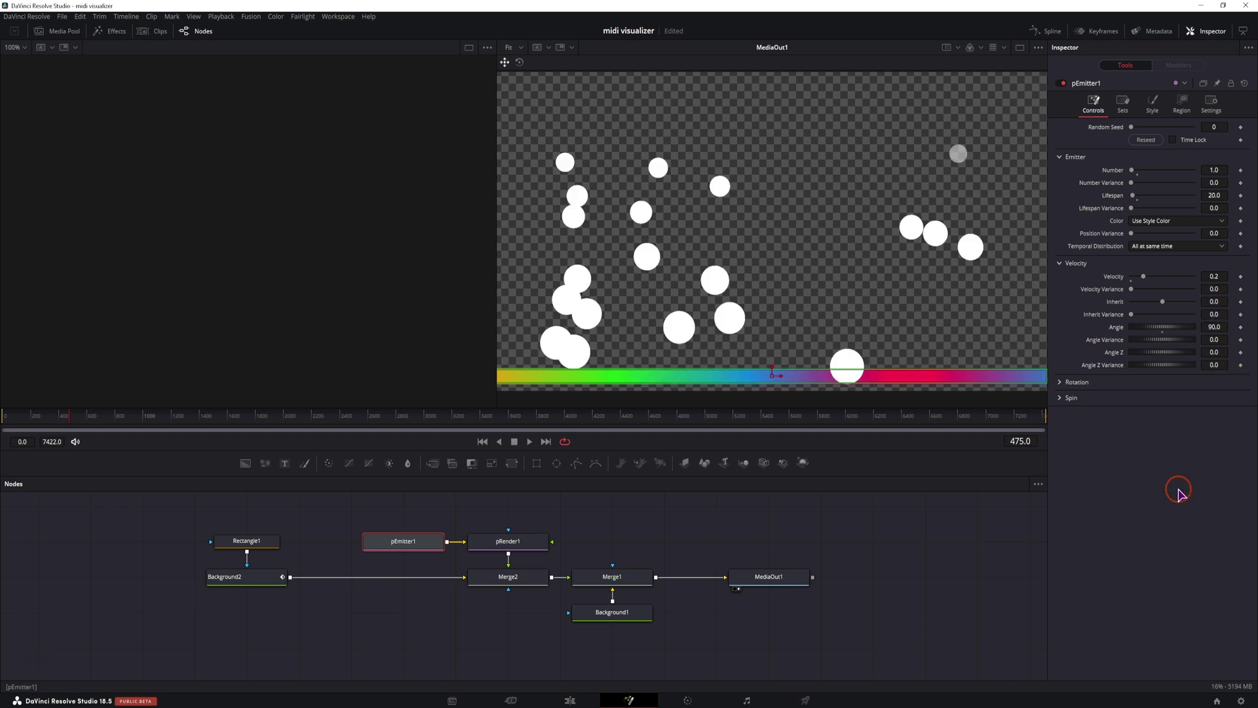
pyautogui.click(10, 428)
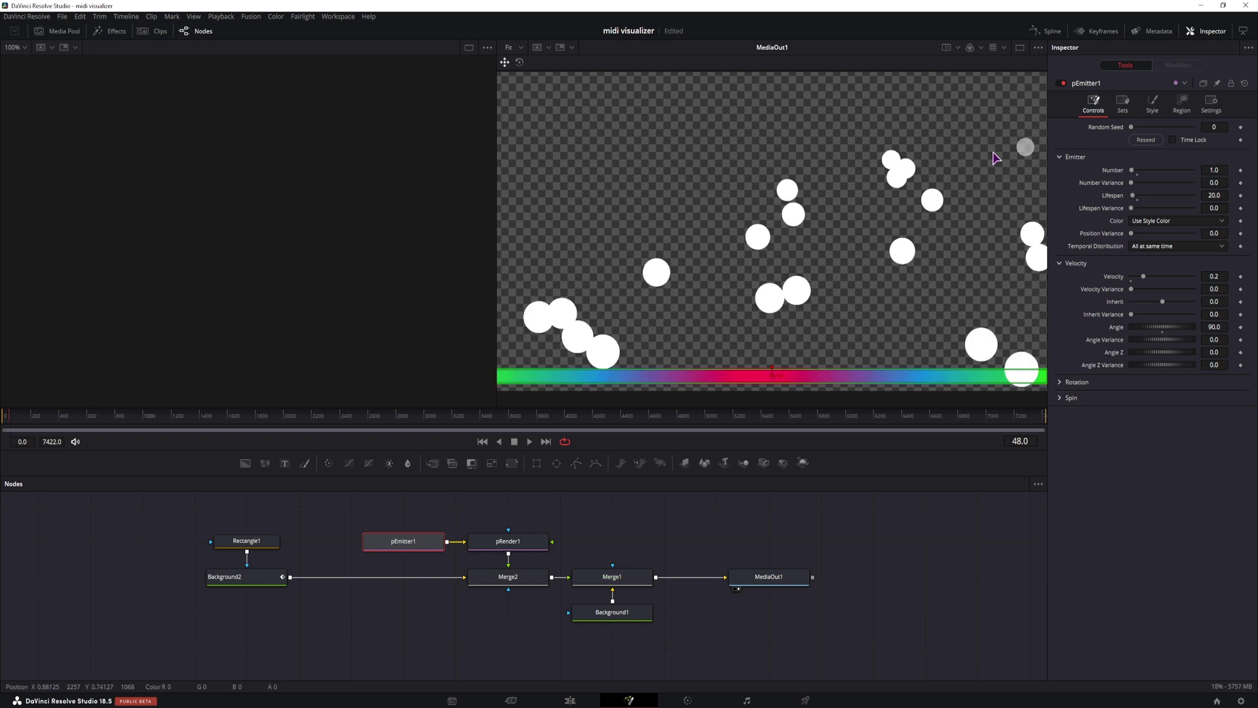
pyautogui.click(24, 427)
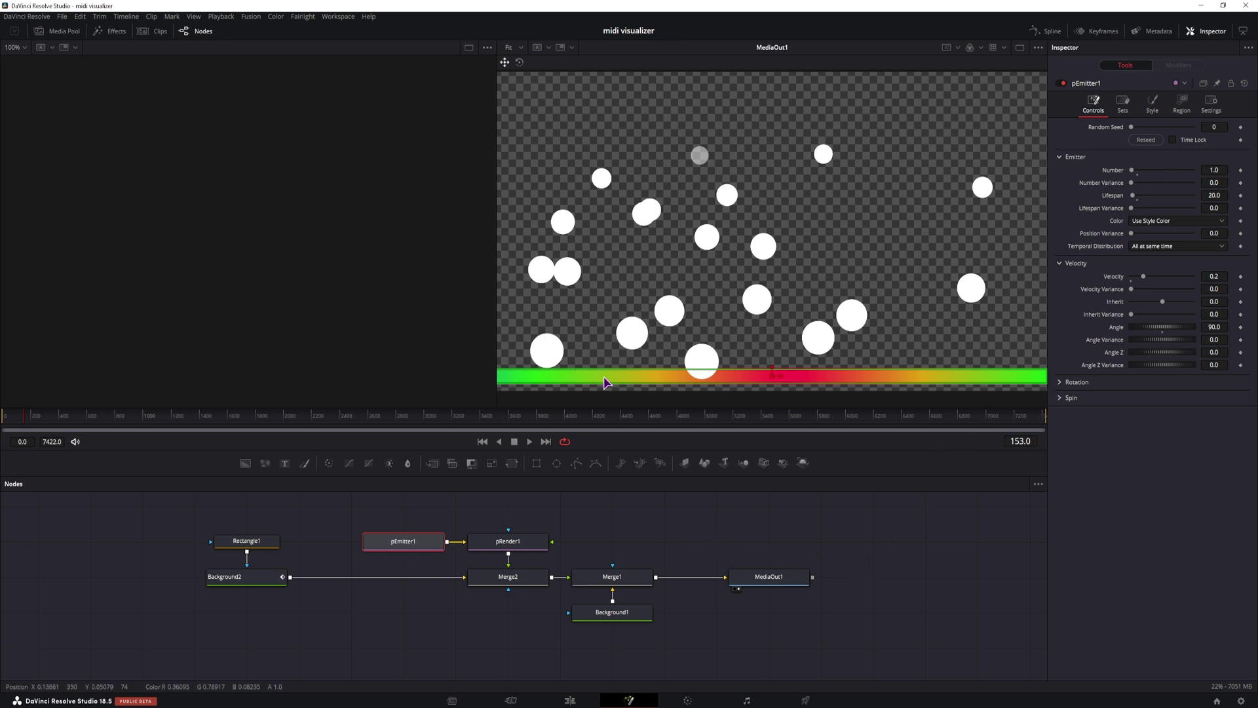
pyautogui.scroll(2, 626, 529)
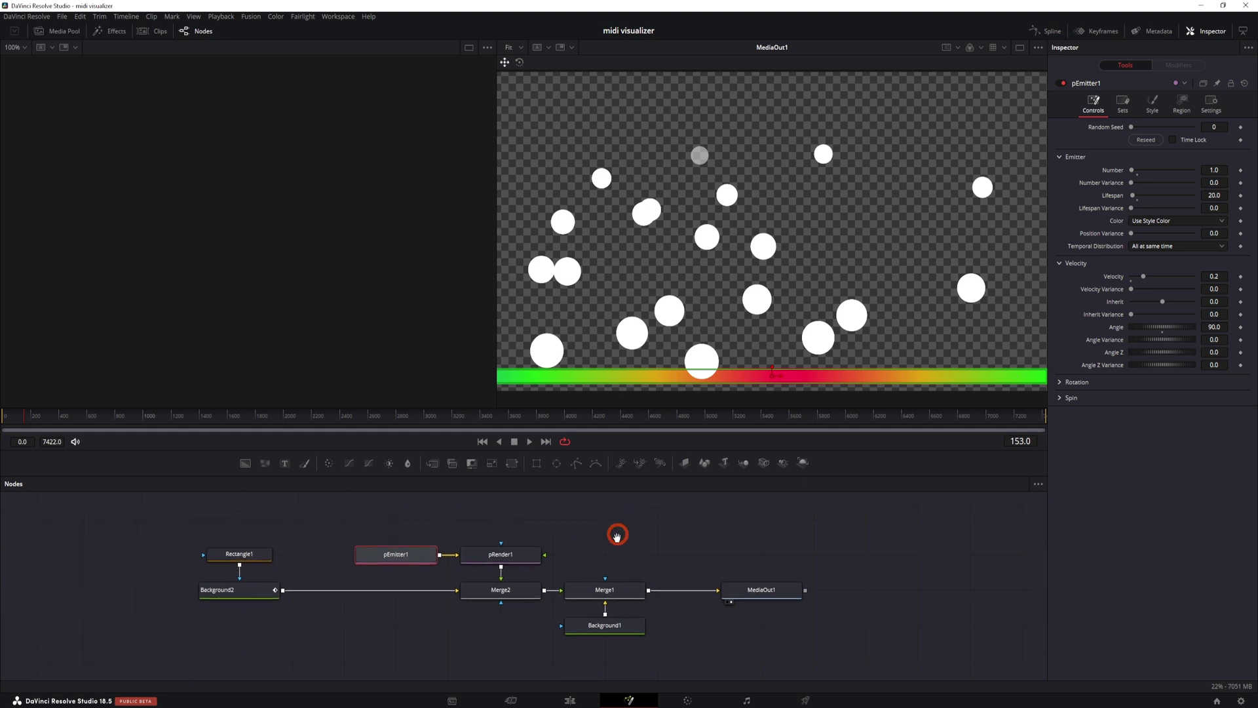
# Add a Displace node beside pRender1 and wire Background2's output into Displace1.
pyautogui.click(351, 527)
pyautogui.hotkey('ctrl', 'space')
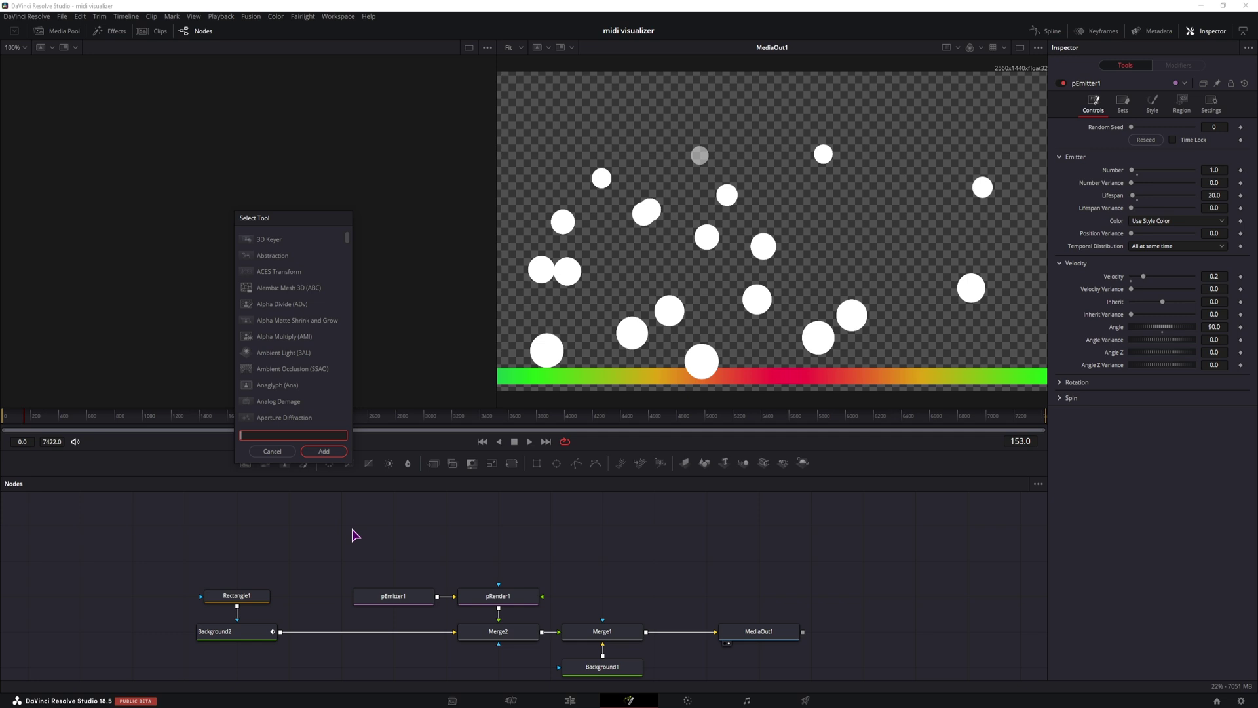
pyautogui.write('displ')
pyautogui.press('Return')
pyautogui.click(513, 596)
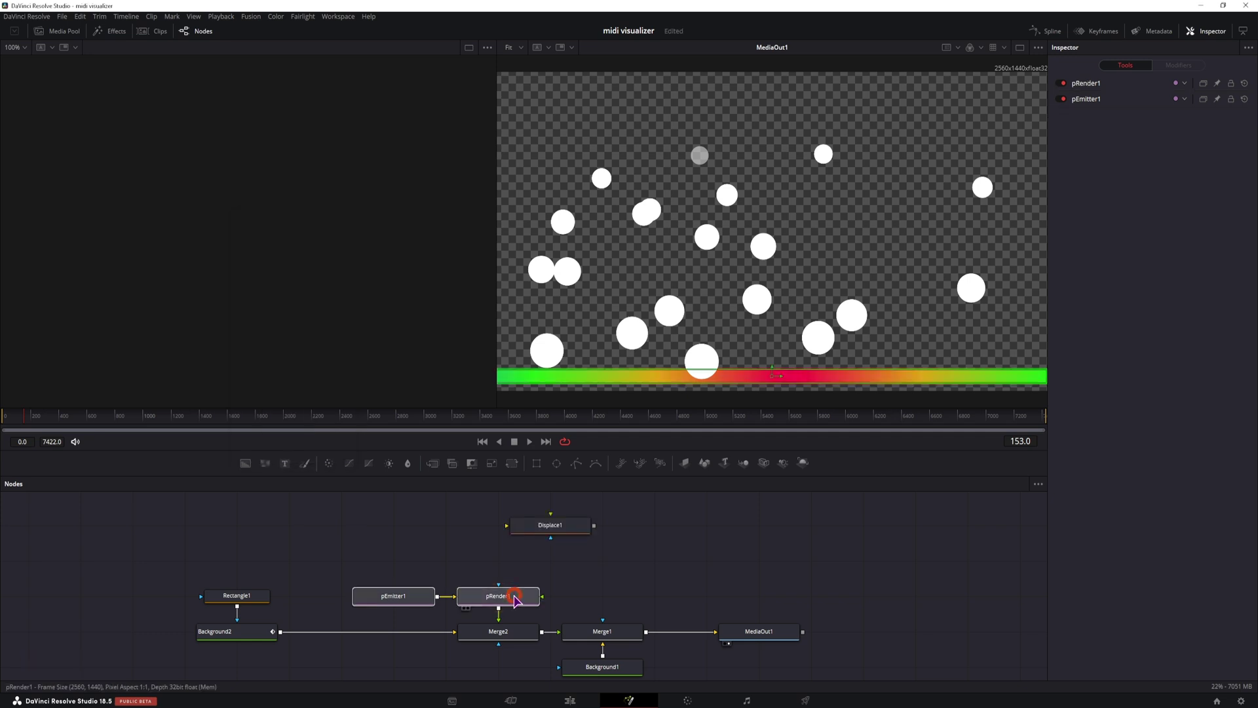
pyautogui.moveTo(514, 599); pyautogui.dragTo(457, 601)
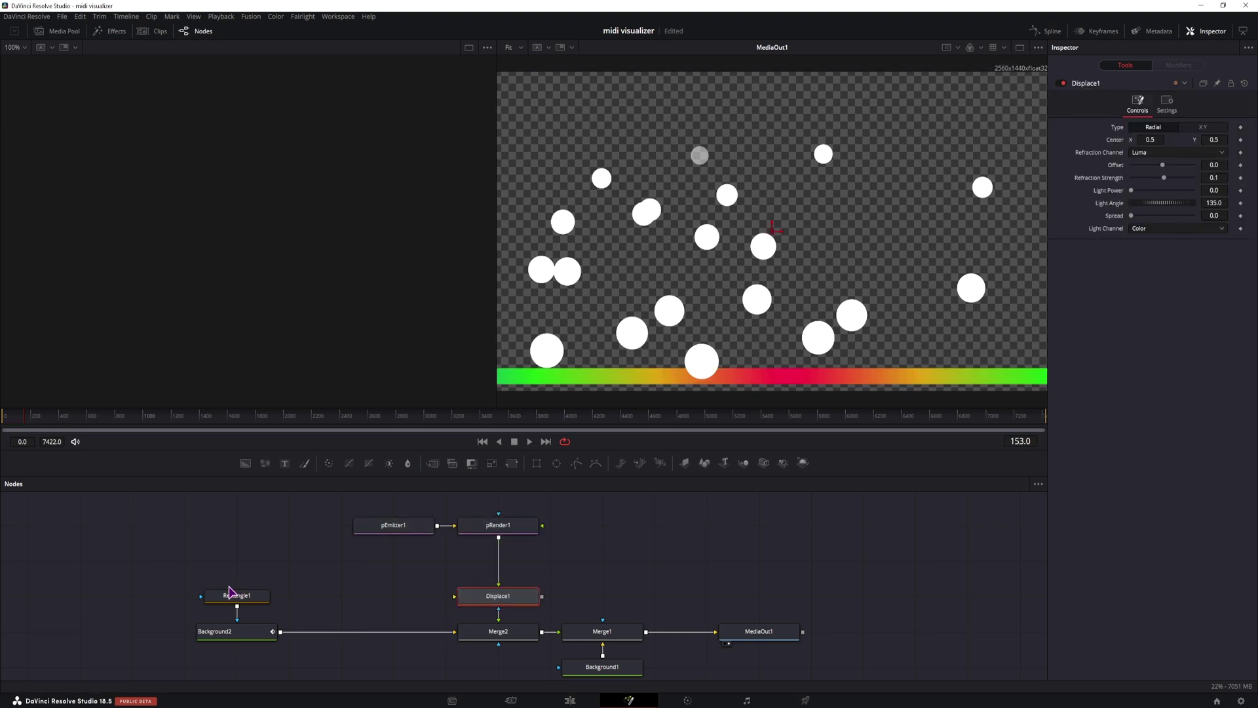
pyautogui.moveTo(454, 631); pyautogui.dragTo(496, 669)
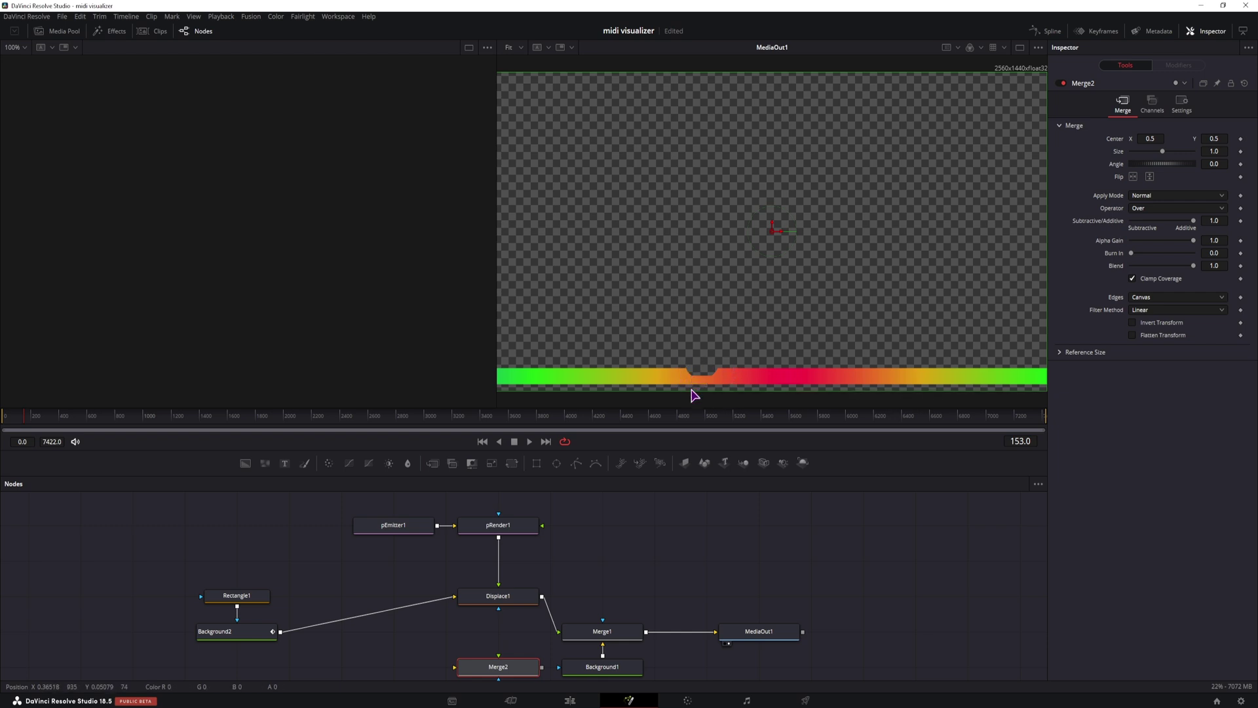
pyautogui.click(498, 596)
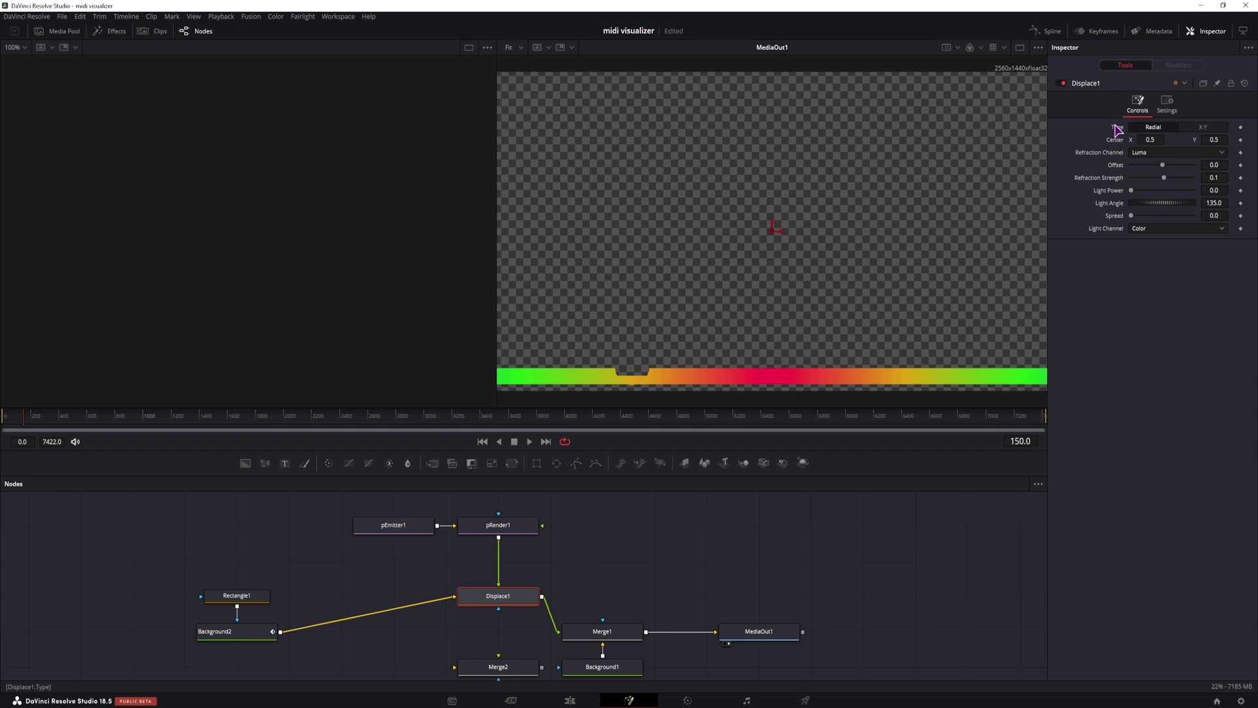
# Set Displace1 to XY type with Y Refraction -0.2, keeping Y Offset at 0.
pyautogui.click(1202, 129)
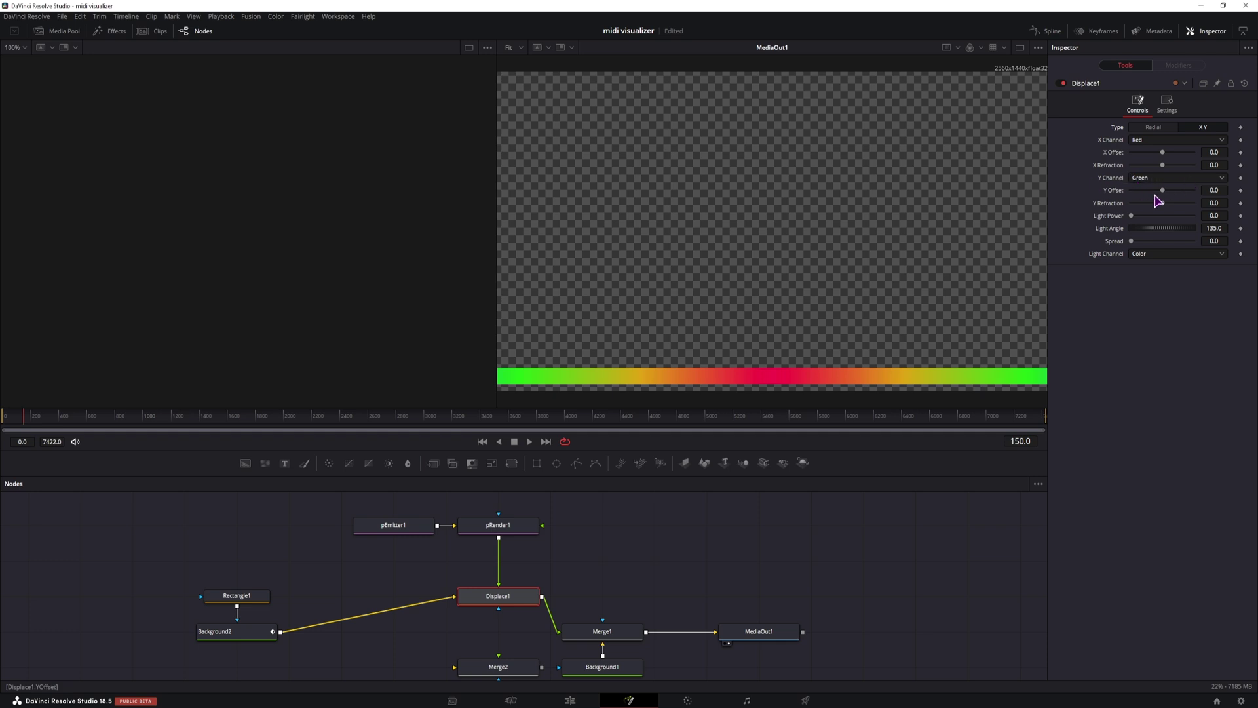
pyautogui.moveTo(1162, 209); pyautogui.dragTo(1131, 207)
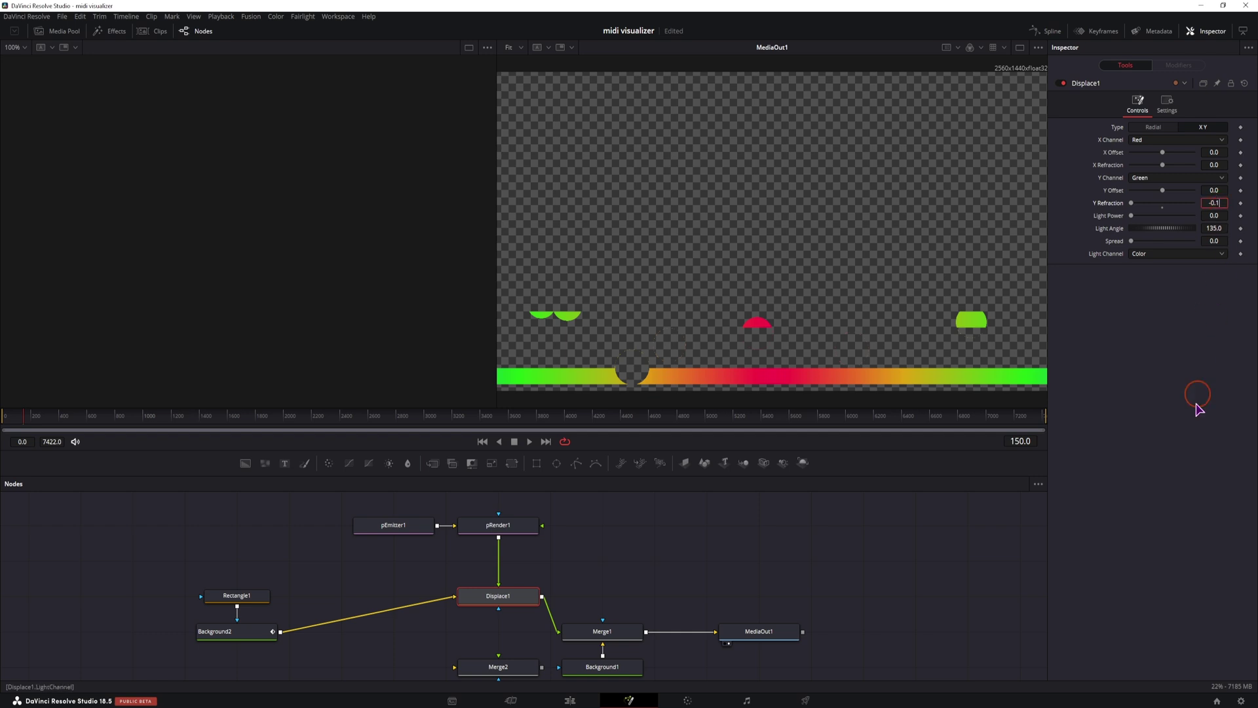
pyautogui.press('BackSpace')
pyautogui.write('2')
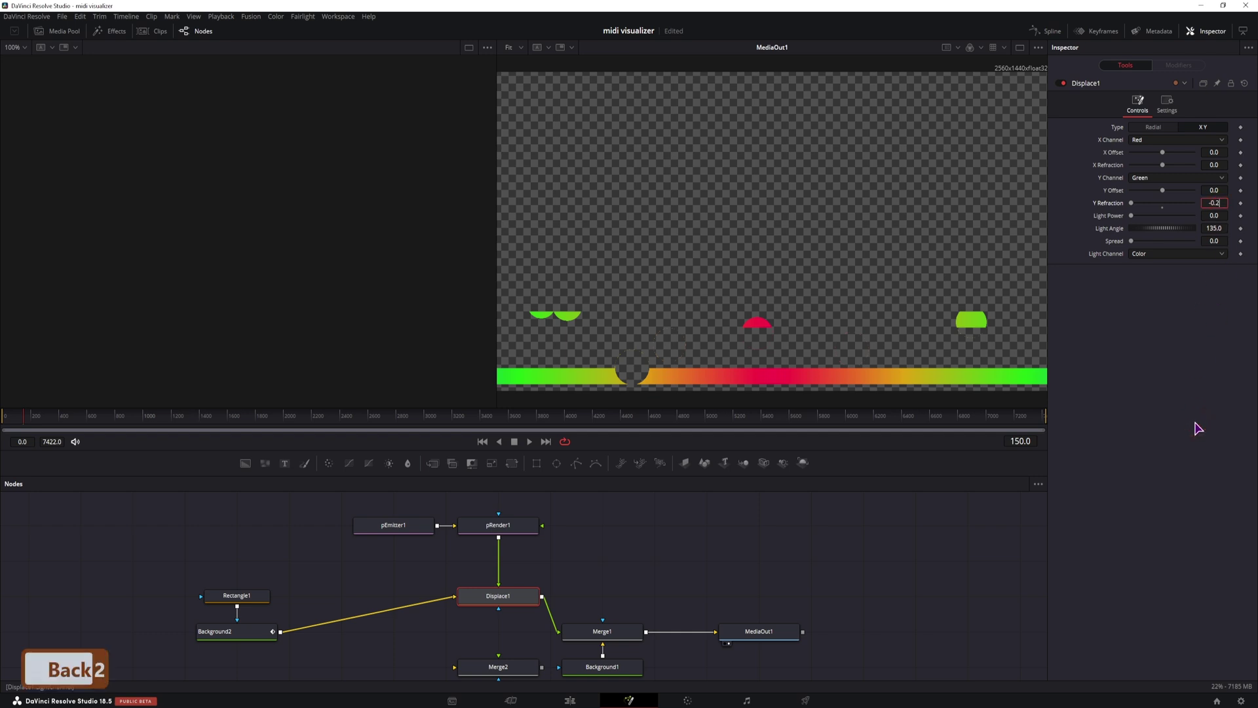
pyautogui.press('Return')
pyautogui.click(1163, 190)
pyautogui.moveTo(1163, 191)
pyautogui.mouseDown()
pyautogui.moveTo(1095, 191)
pyautogui.moveTo(1160, 190)
pyautogui.mouseUp()
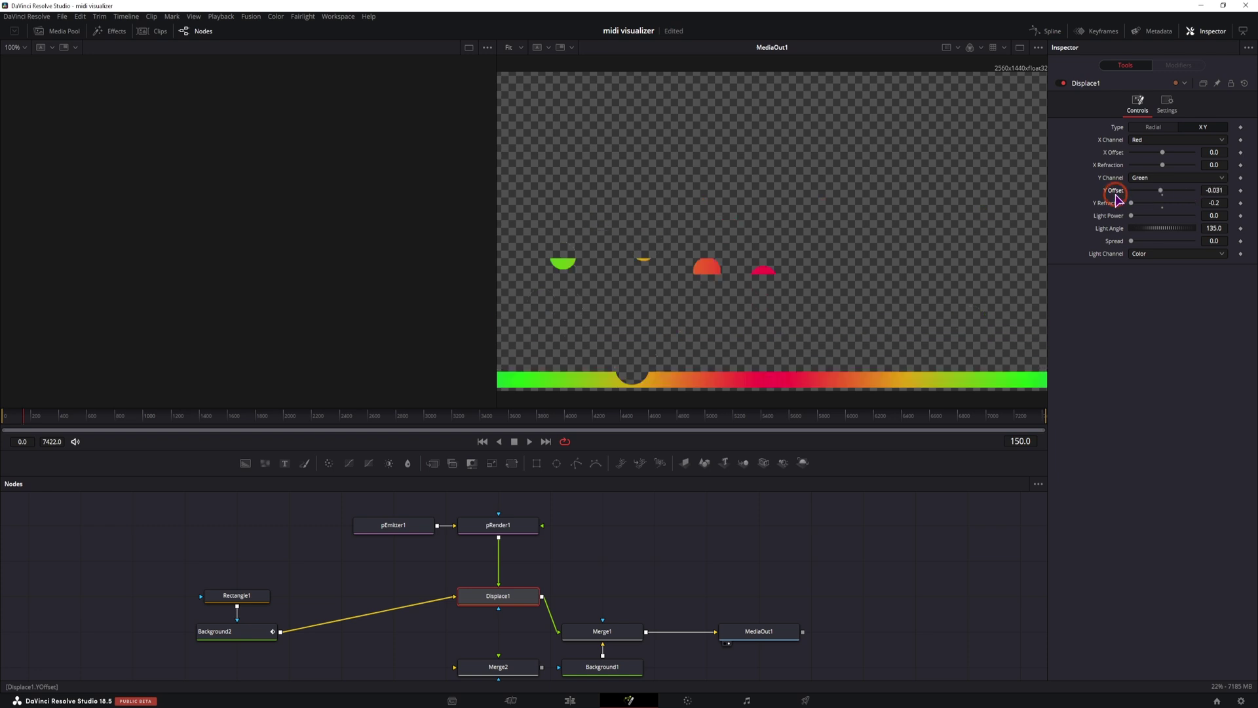
pyautogui.doubleClick(1117, 191)
# Set Spread to 4.0 and scrub the timeline to preview the gooey effect.
pyautogui.moveTo(1131, 241); pyautogui.dragTo(1209, 298)
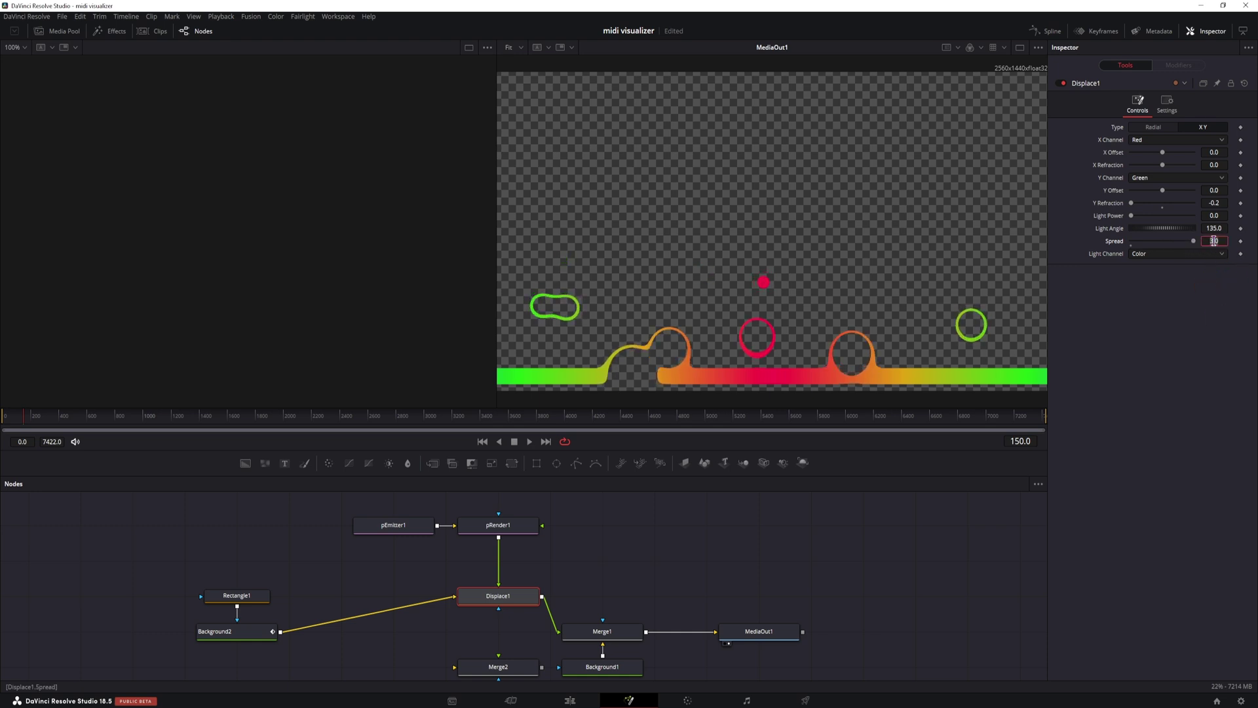
pyautogui.write('5')
pyautogui.press('Return')
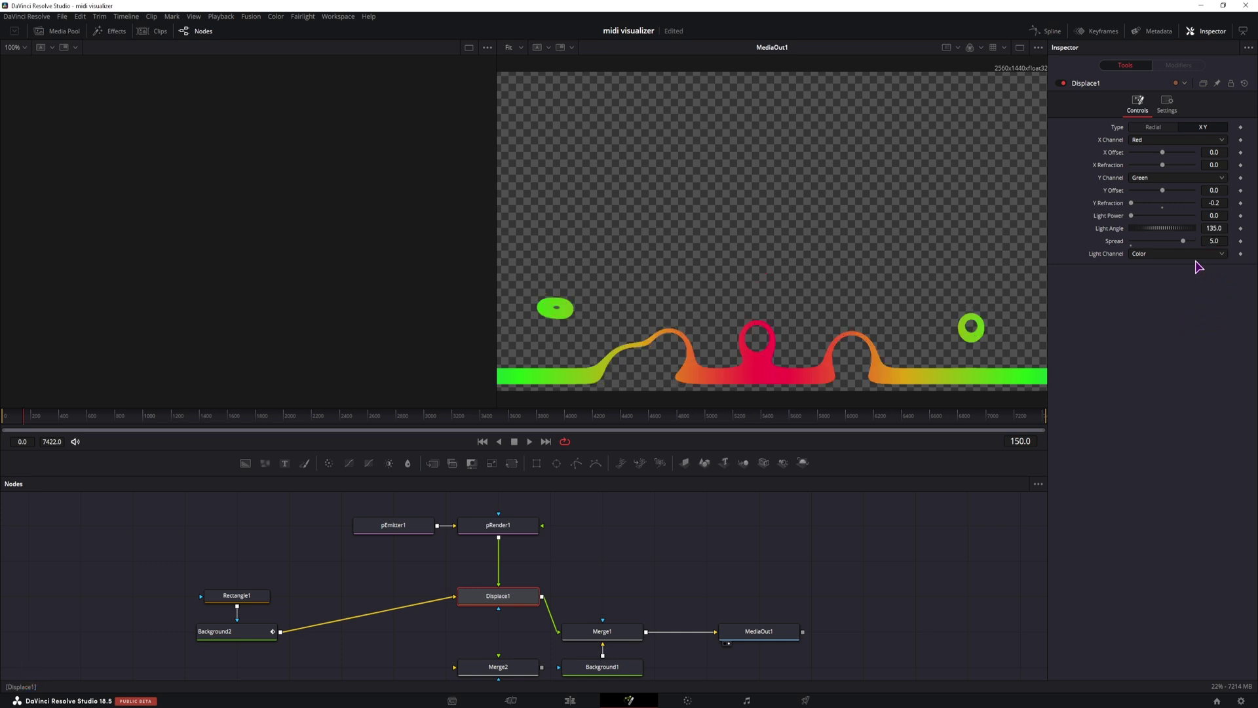
pyautogui.moveTo(1192, 242); pyautogui.dragTo(1172, 243)
pyautogui.write('4')
pyautogui.click(1164, 387)
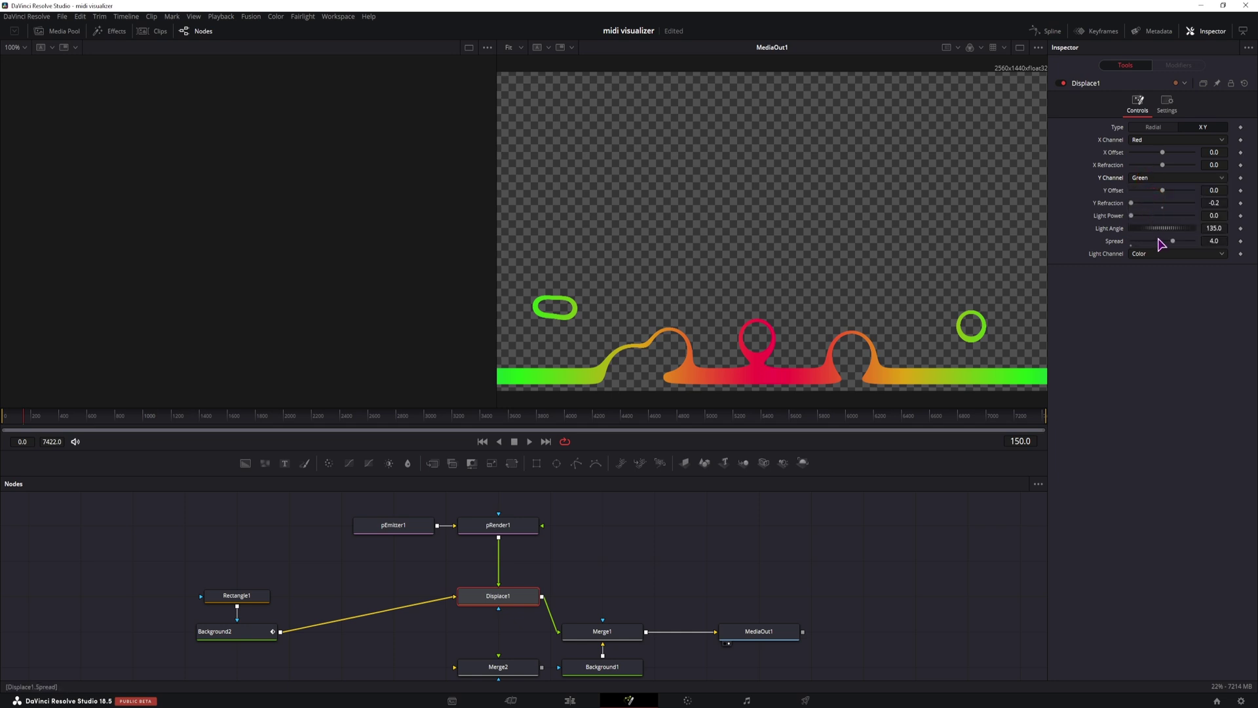
pyautogui.click(10, 419)
pyautogui.moveTo(10, 423); pyautogui.dragTo(23, 427)
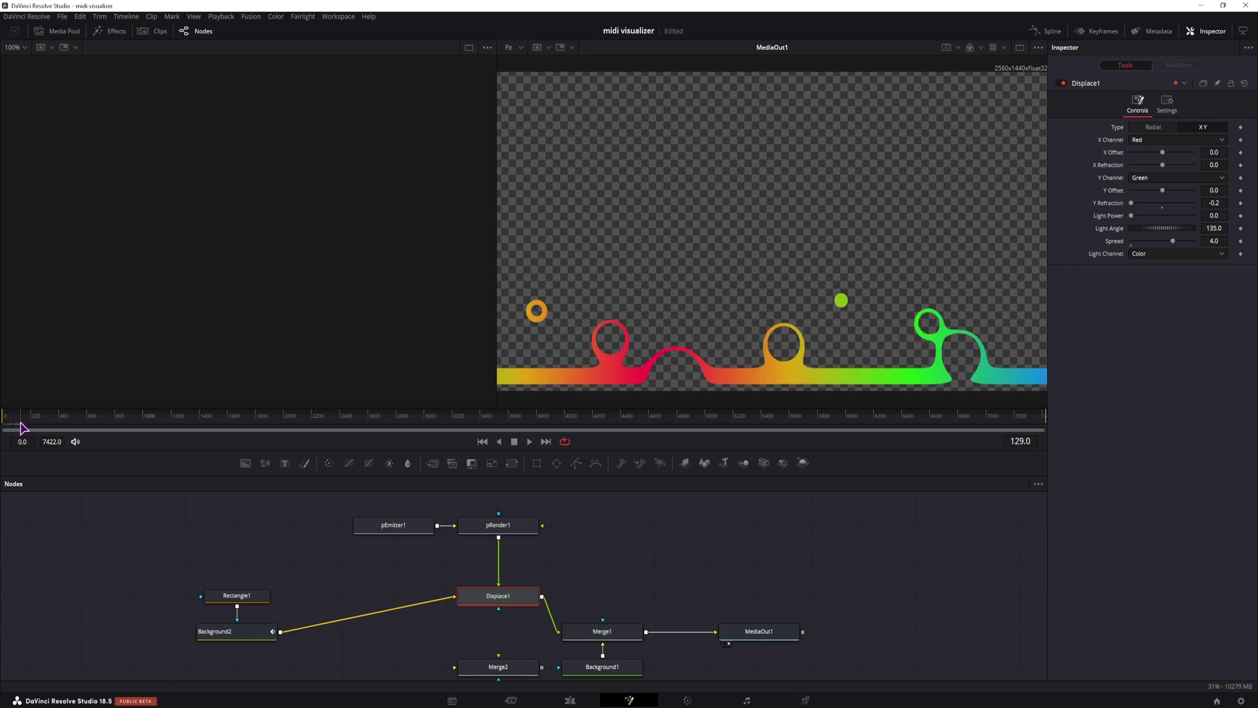
# Add an unconnected Custom Tool node via the tool search.
pyautogui.click(394, 526)
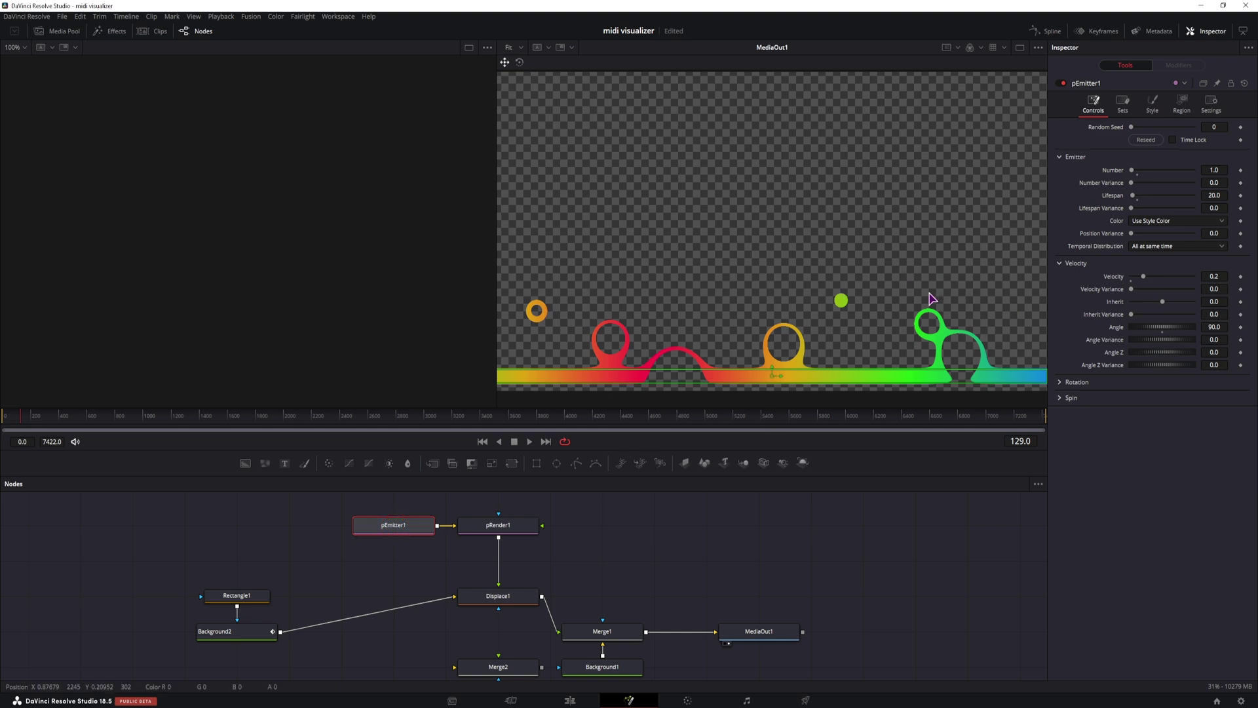
pyautogui.click(701, 534)
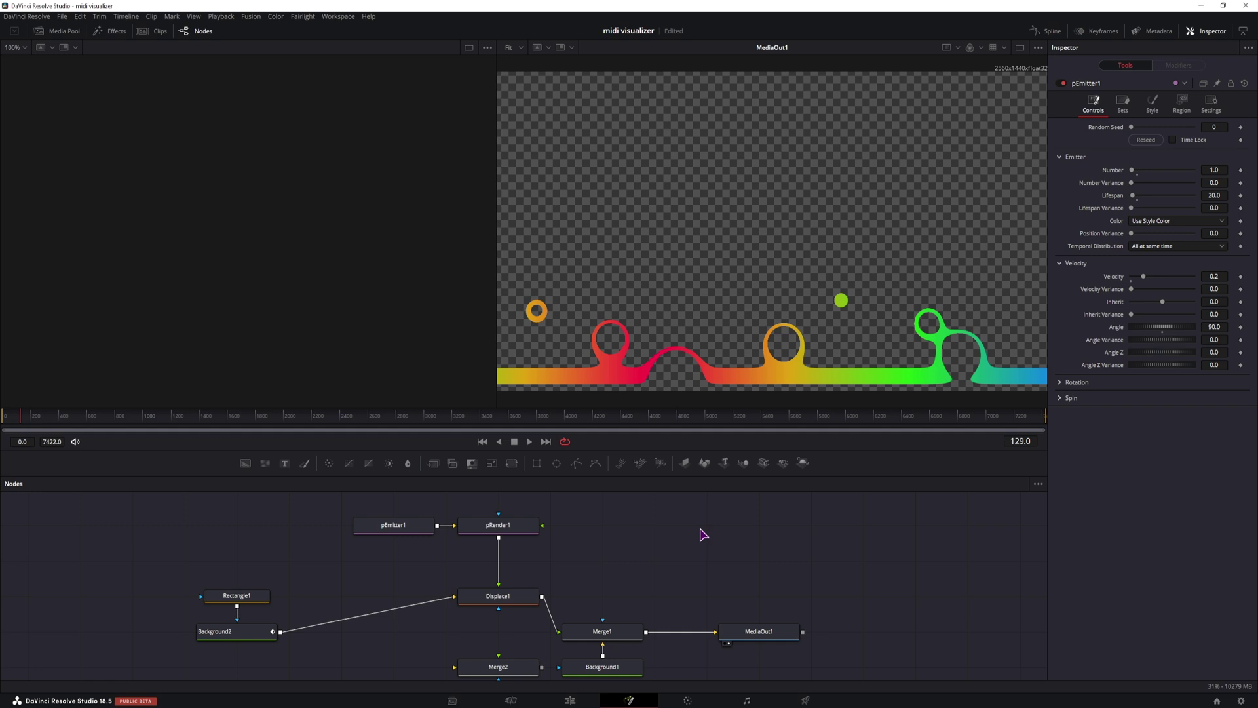
pyautogui.hotkey('shift', 'space')
pyautogui.write('displ')
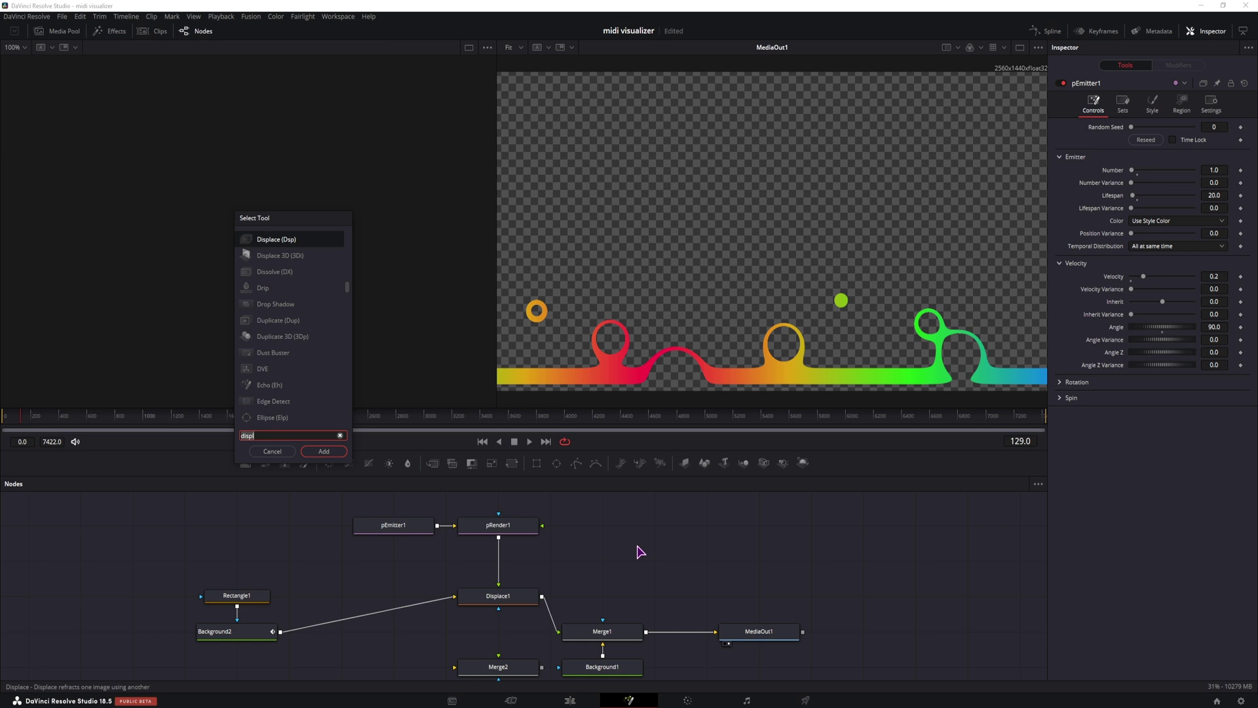
pyautogui.press('BackSpace')
pyautogui.press('BackSpace')
pyautogui.press('BackSpace')
pyautogui.press('BackSpace')
pyautogui.press('BackSpace')
pyautogui.write('custom')
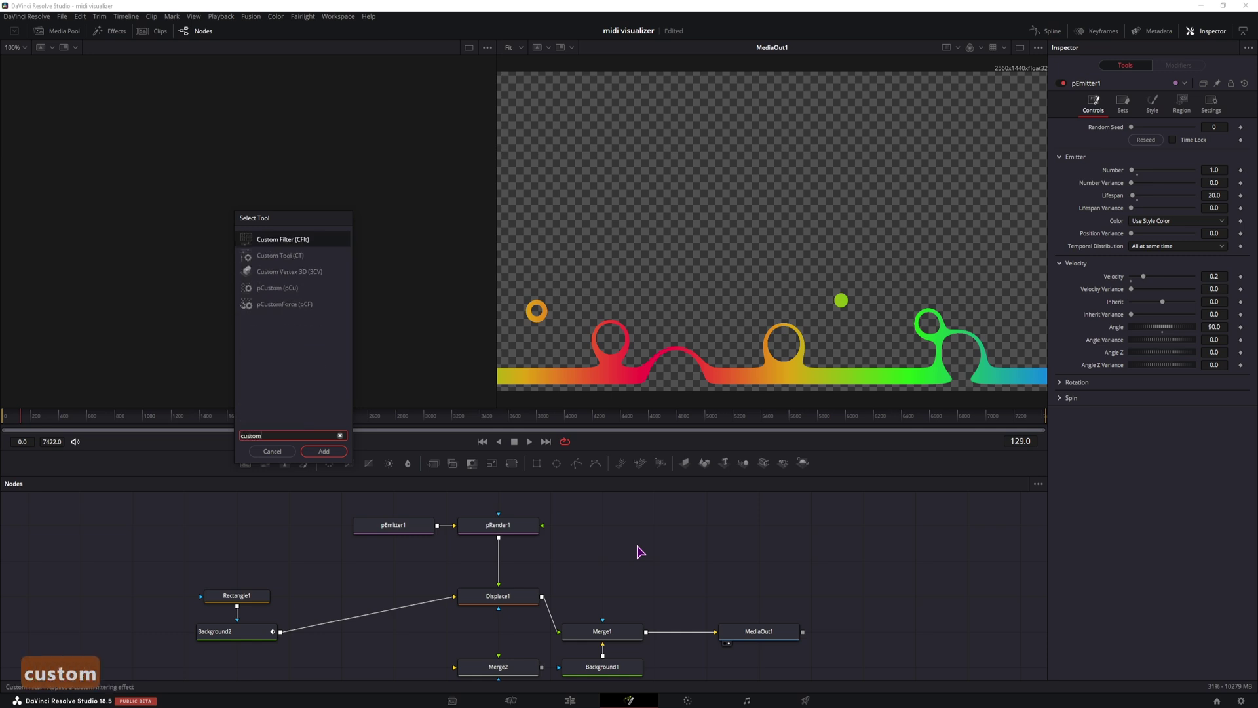
pyautogui.write(' tool')
pyautogui.click(324, 451)
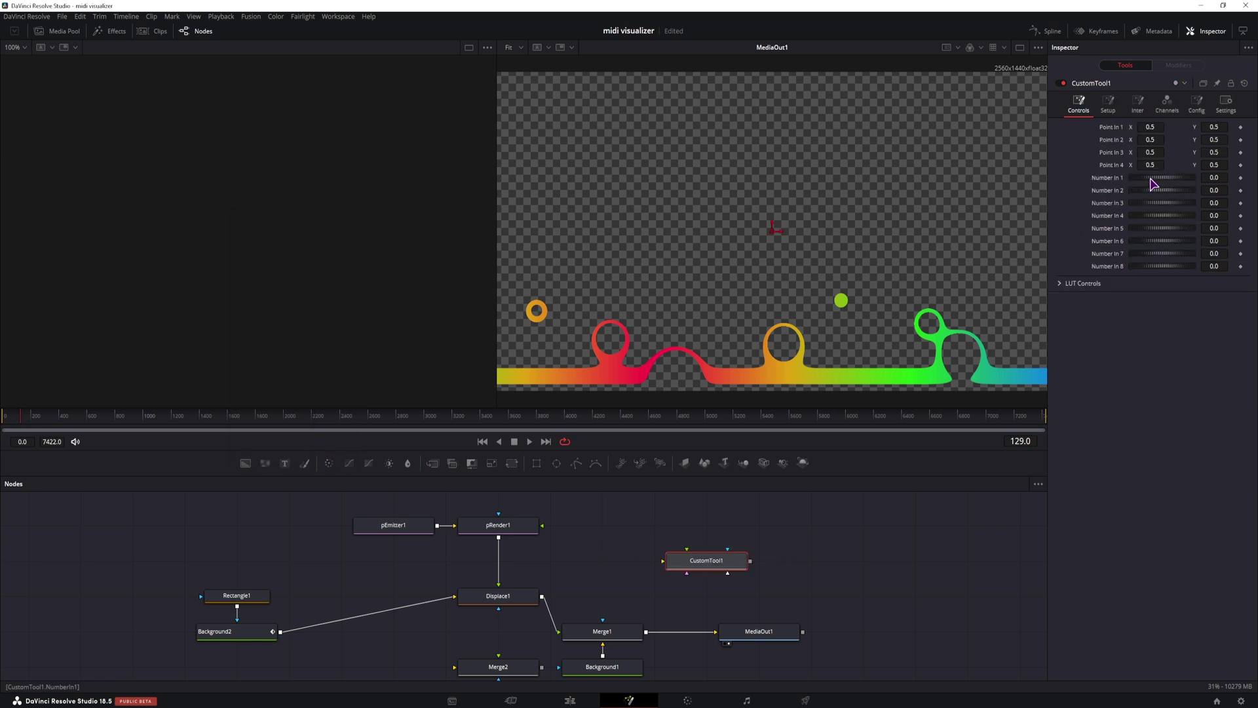
# Drive CustomTool1's Number In 1 with a MIDI Extractor modifier.
pyautogui.rightClick(1119, 183)
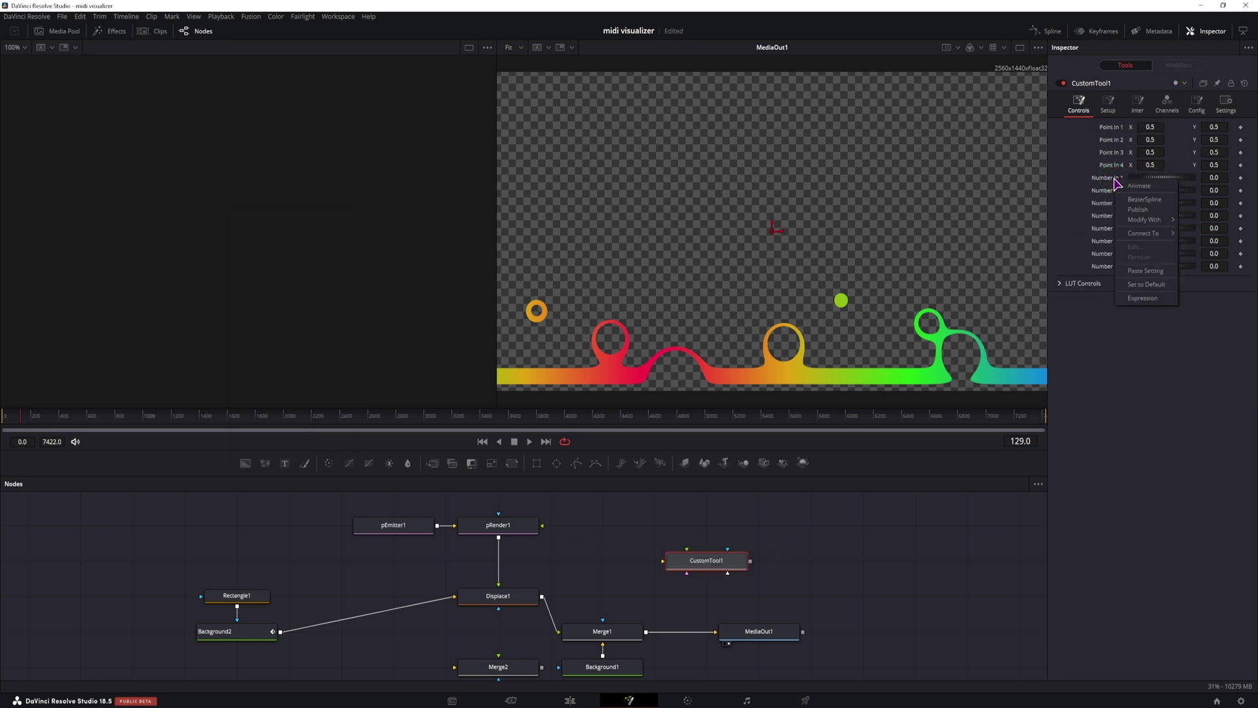
pyautogui.moveTo(1153, 225)
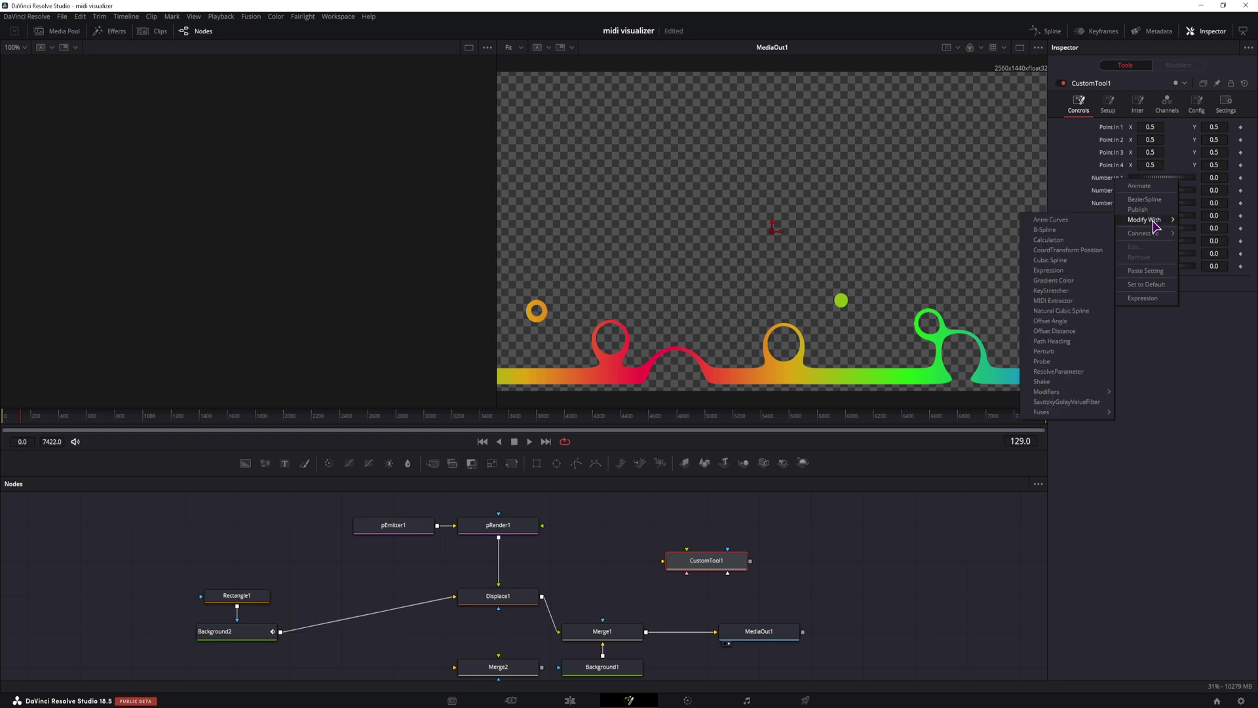
pyautogui.click(1082, 303)
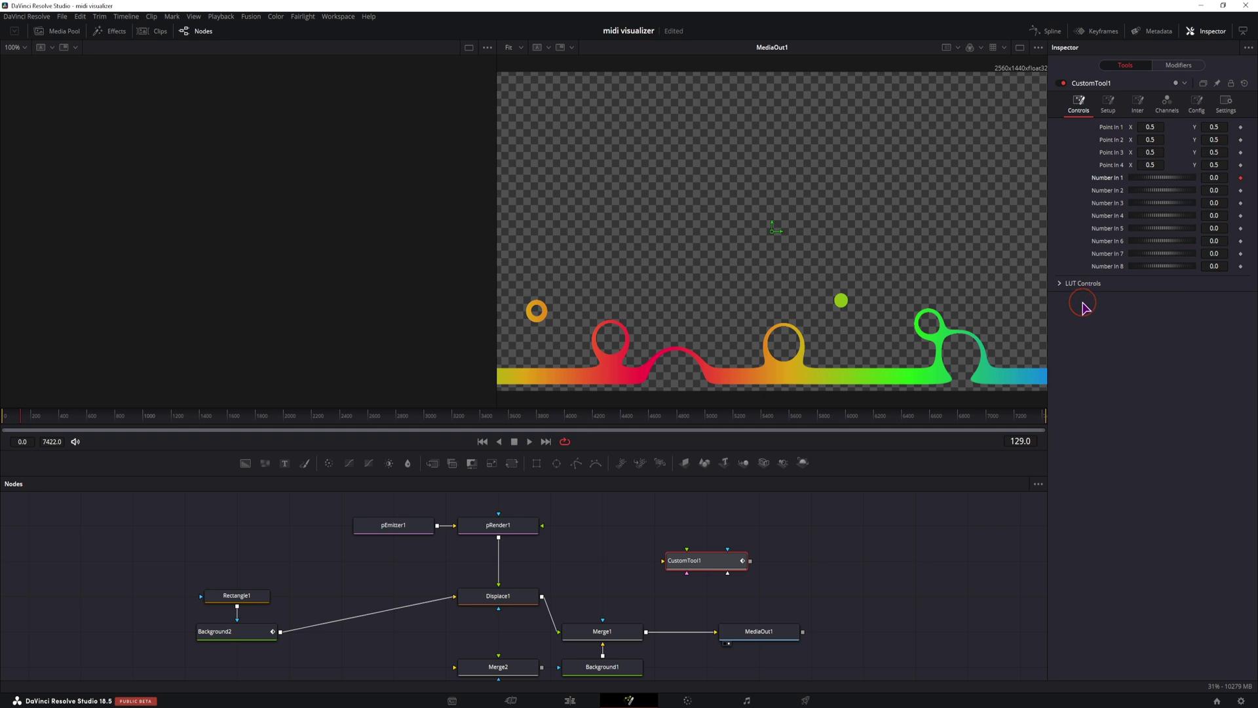
# Load the long MAYDAY MIDI file into the MIDI Extractor.
pyautogui.click(1199, 65)
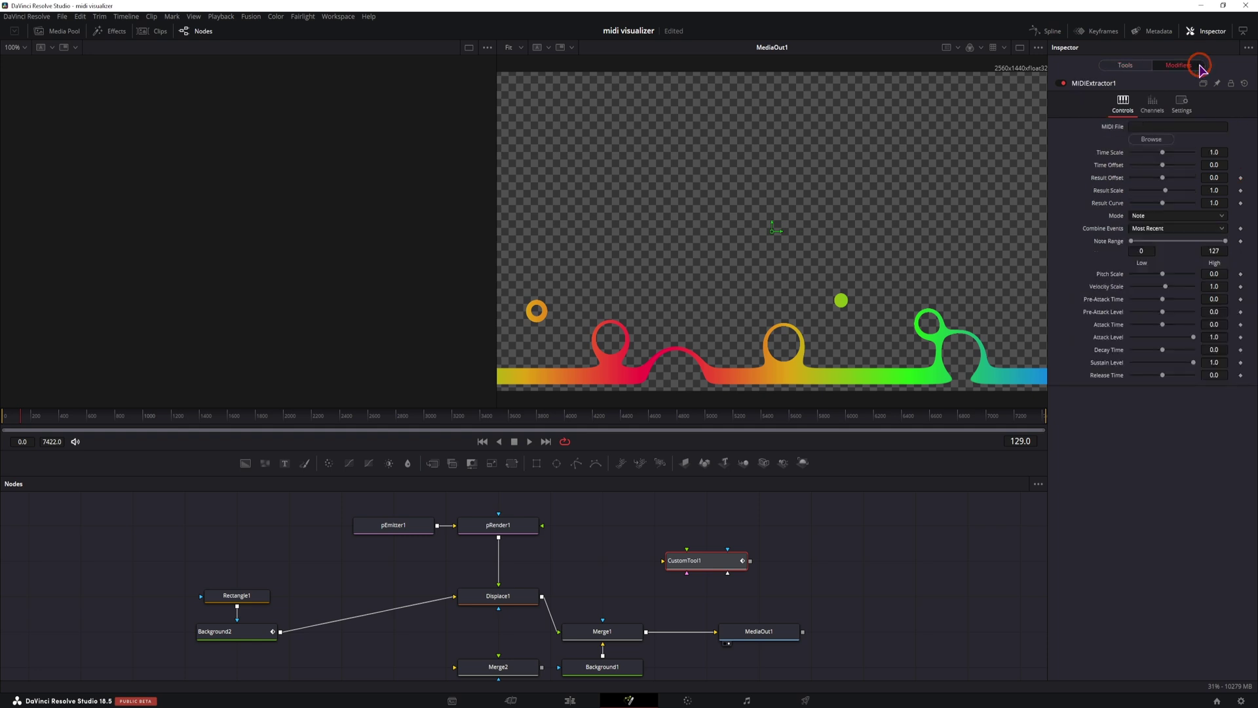
pyautogui.click(1151, 139)
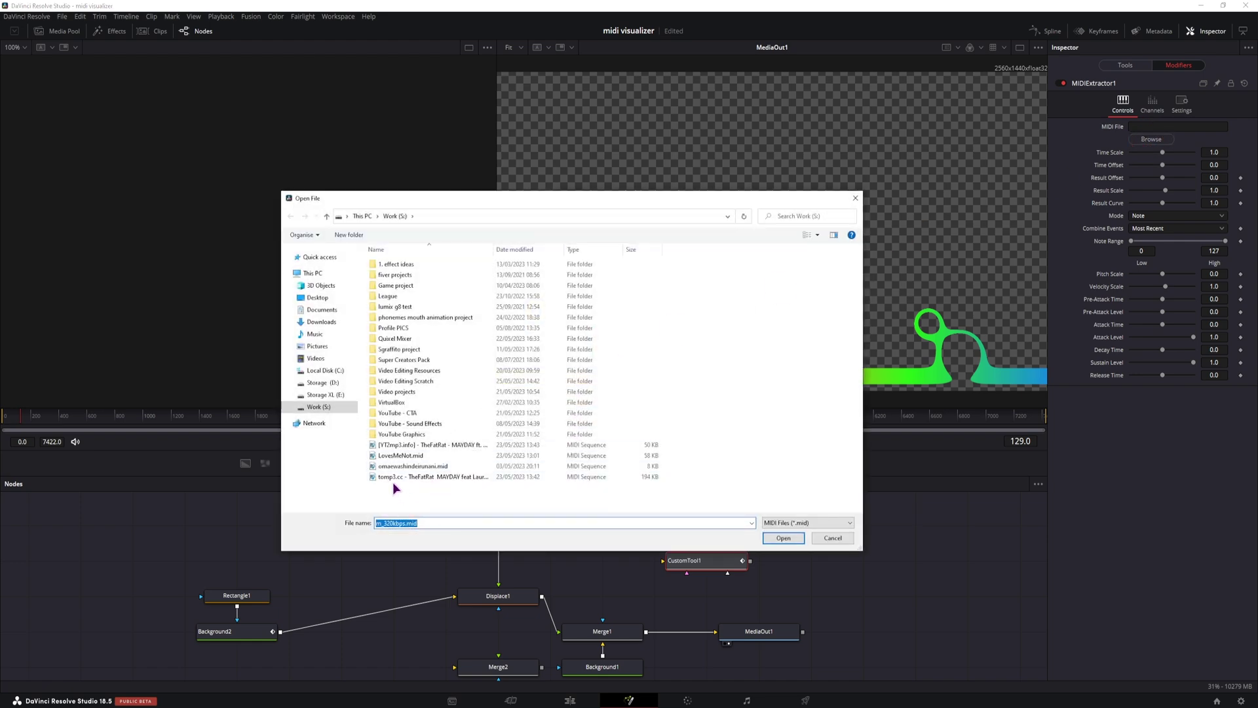
pyautogui.click(408, 477)
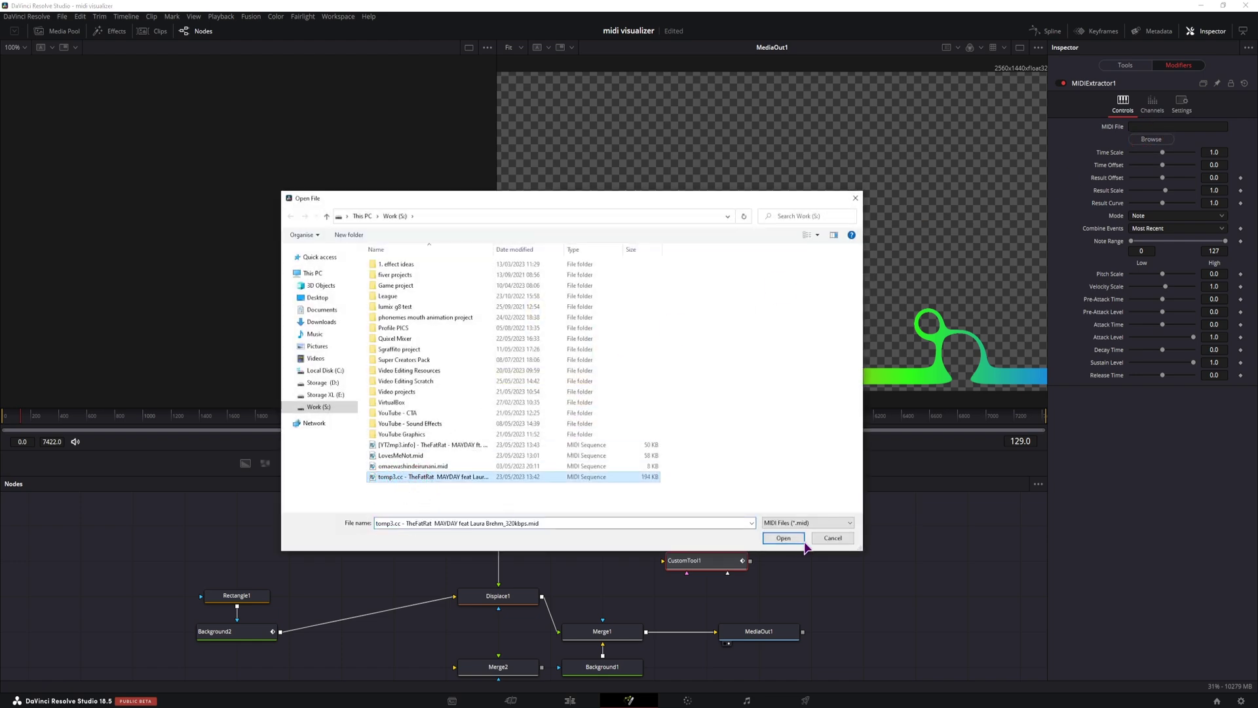
pyautogui.click(784, 538)
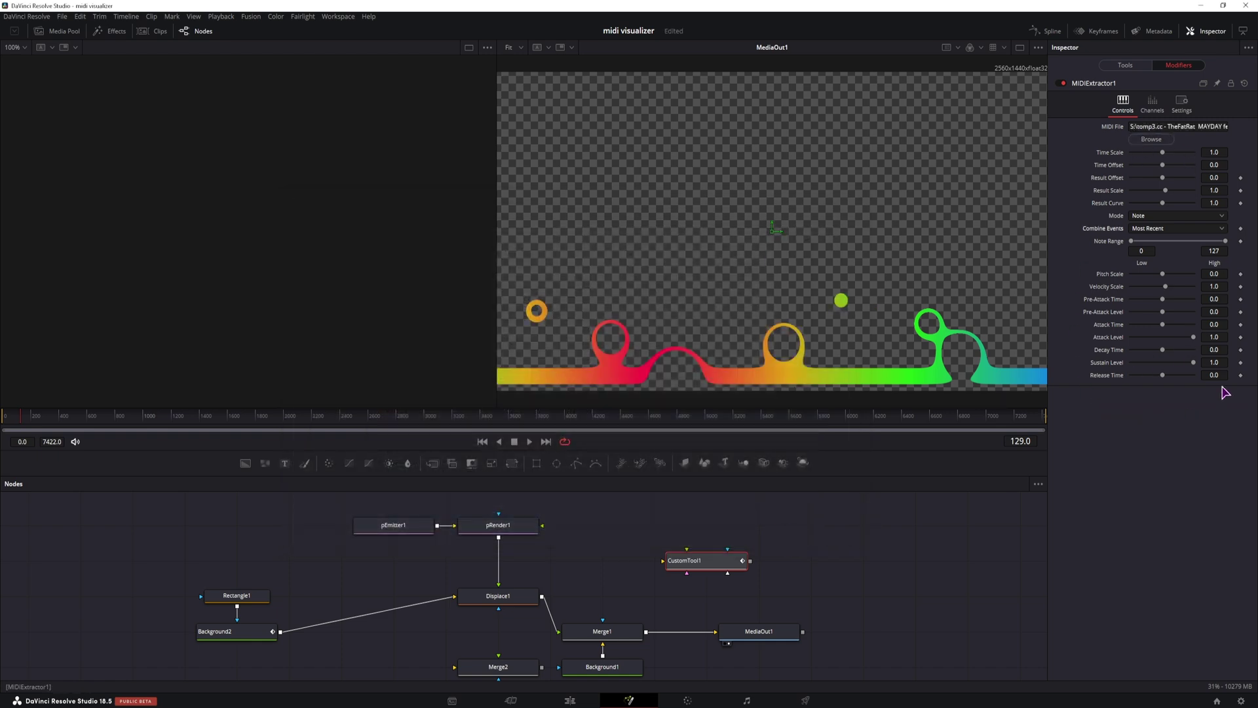
# Set the MIDI Extractor's Combine Events to Sum.
pyautogui.click(1163, 229)
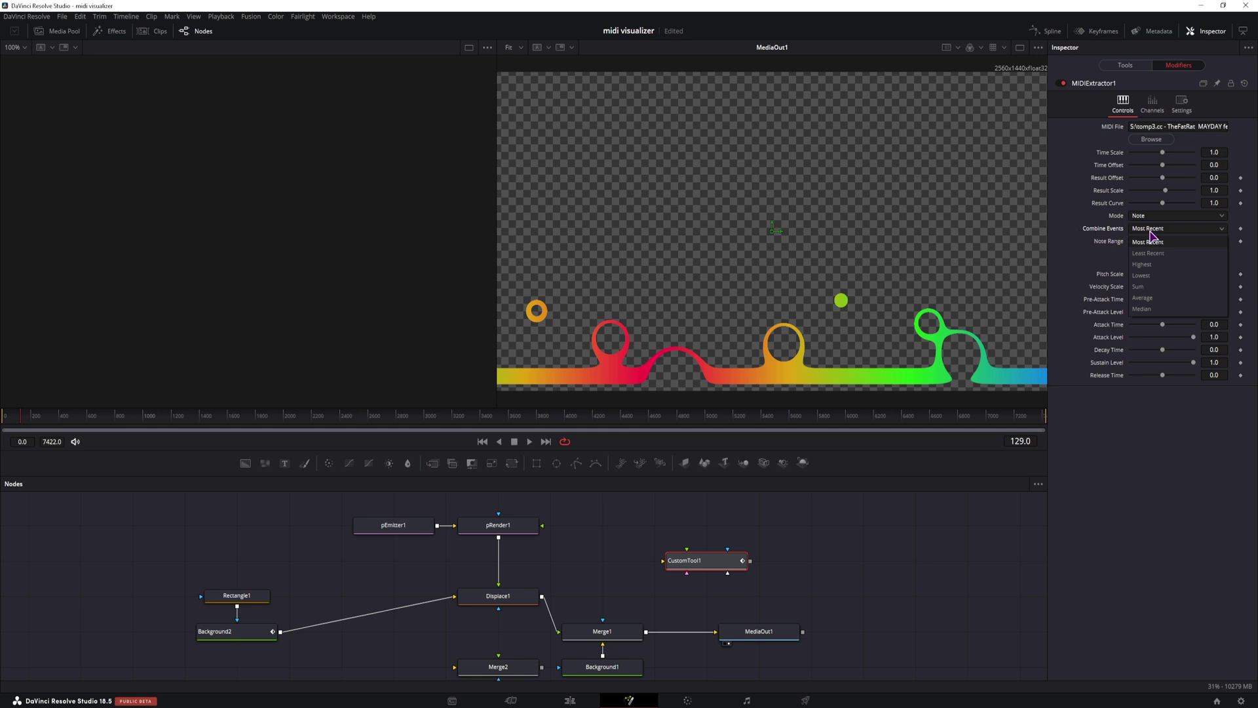
pyautogui.click(1159, 285)
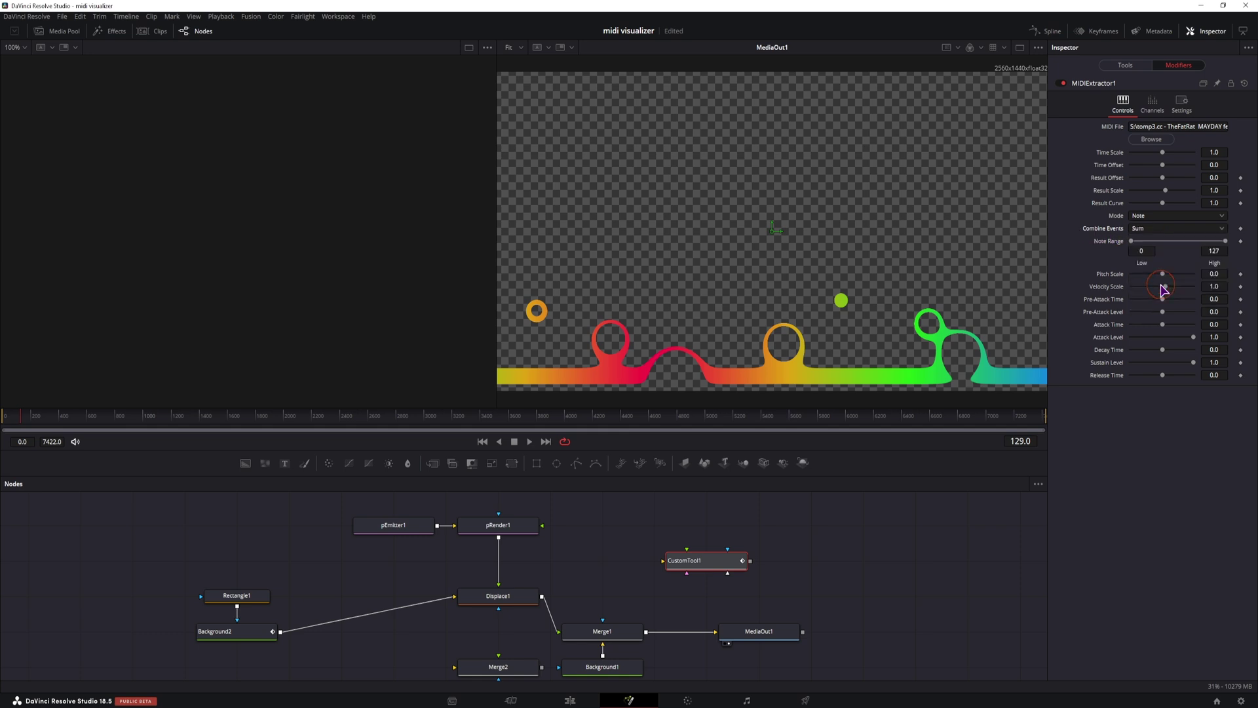
pyautogui.click(1151, 215)
pyautogui.click(1152, 217)
pyautogui.click(1125, 65)
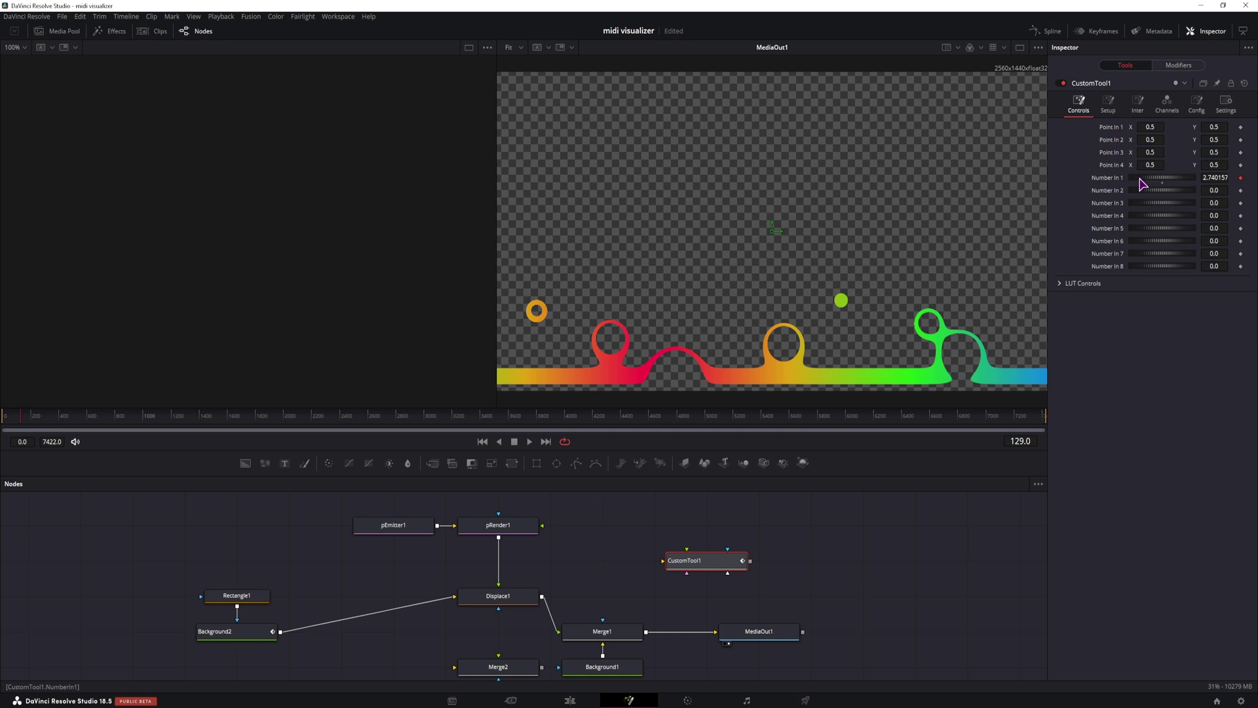
# Pin CustomTool1's Inspector and add a Text+ node to the graph.
pyautogui.click(1217, 84)
pyautogui.click(285, 463)
pyautogui.moveTo(284, 464); pyautogui.dragTo(237, 524)
# Turn Text1's text into an expression linked to CustomTool1's Number In 1.
pyautogui.rightClick(1078, 204)
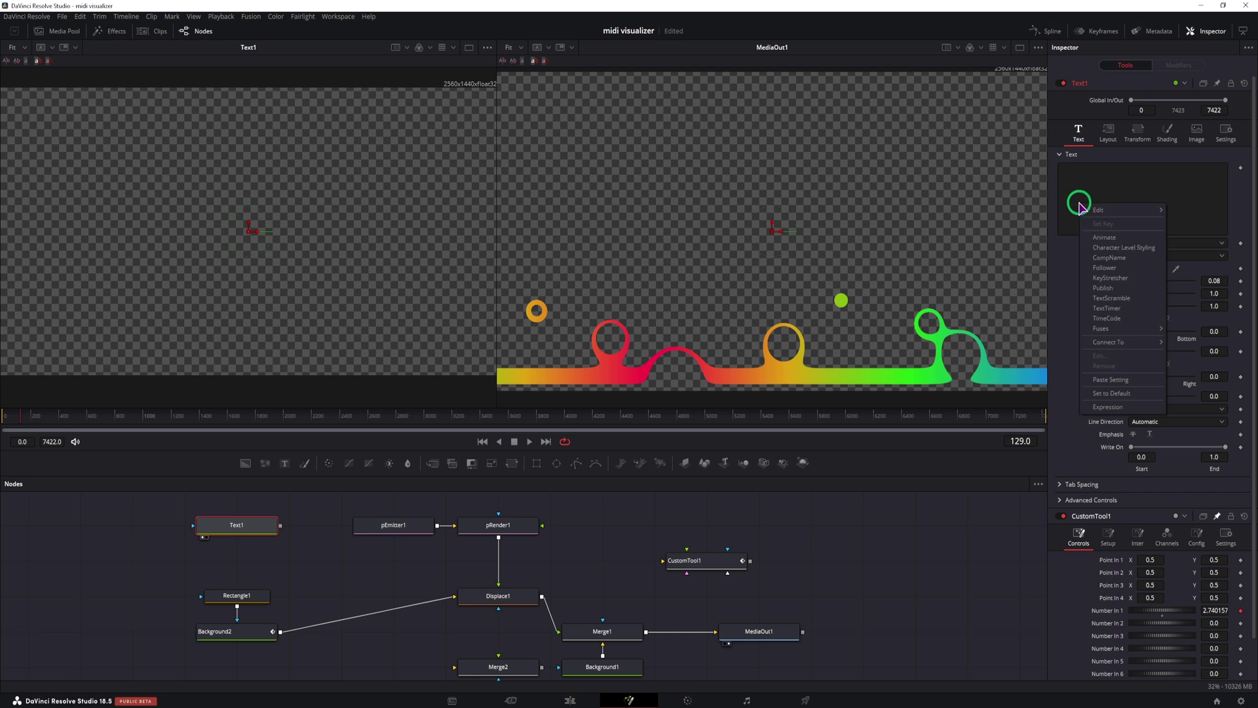
pyautogui.click(1110, 406)
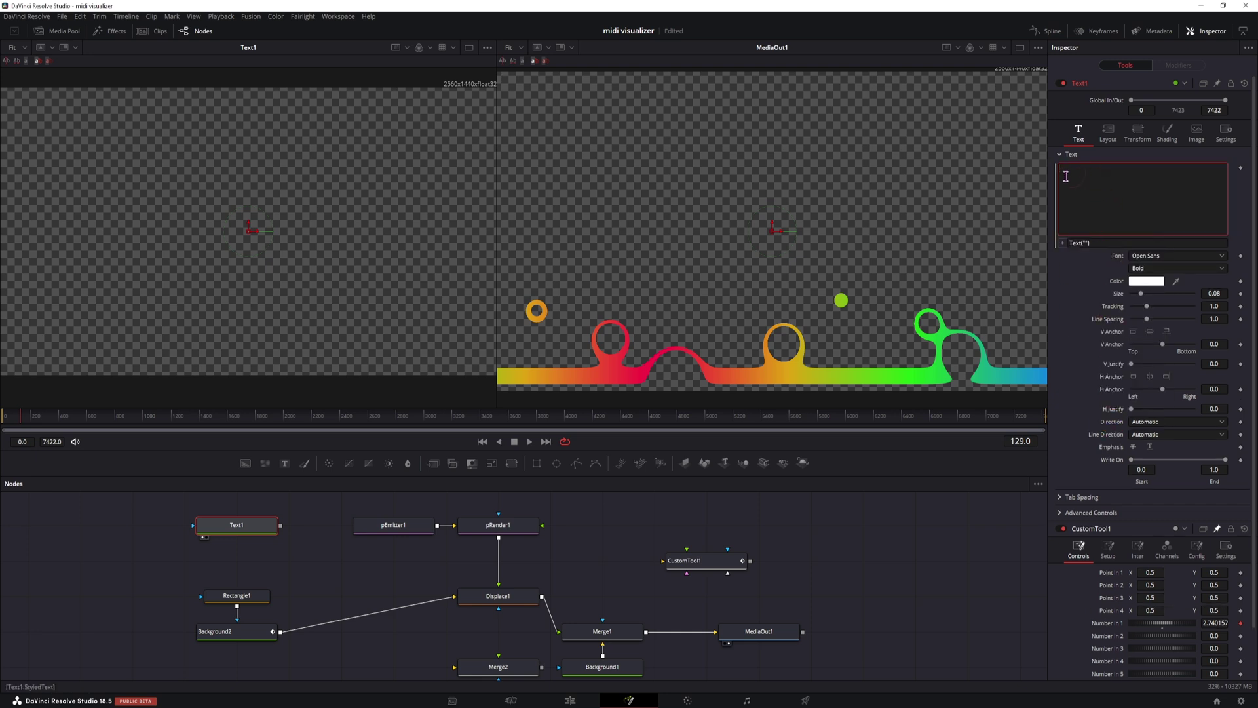
pyautogui.click(1062, 243)
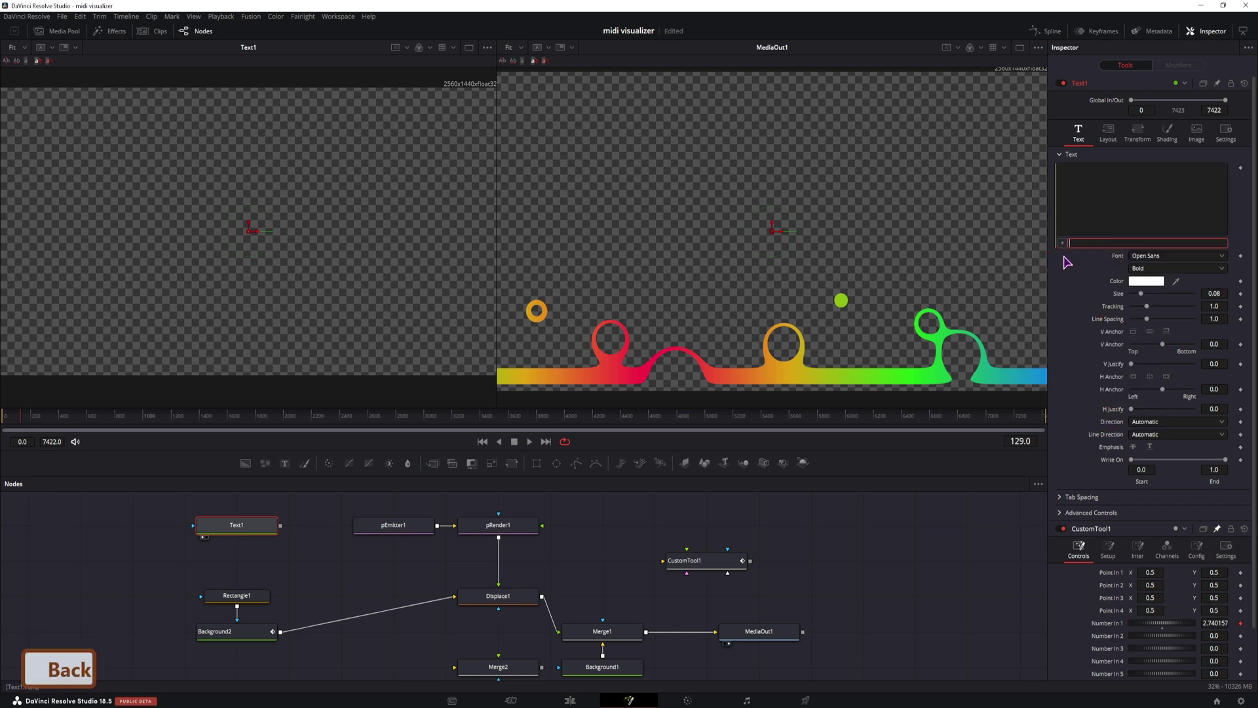
pyautogui.click(1062, 243)
pyautogui.moveTo(1061, 243); pyautogui.dragTo(1106, 628)
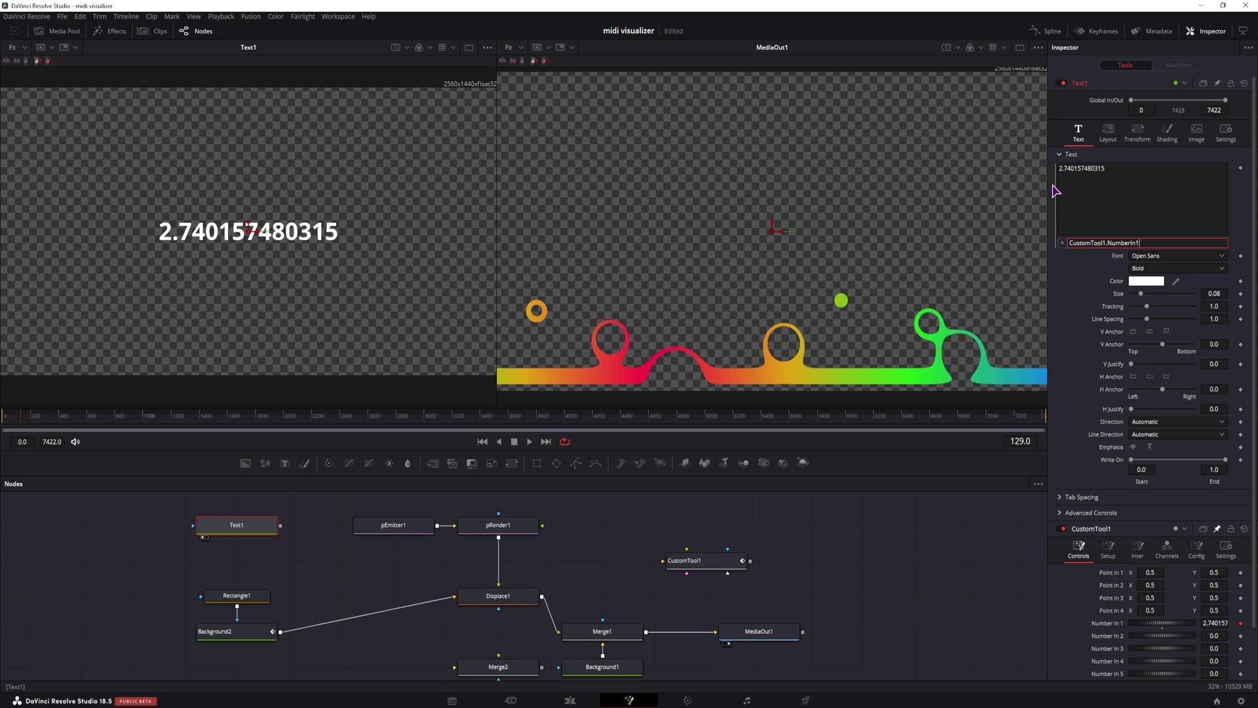
pyautogui.click(697, 560)
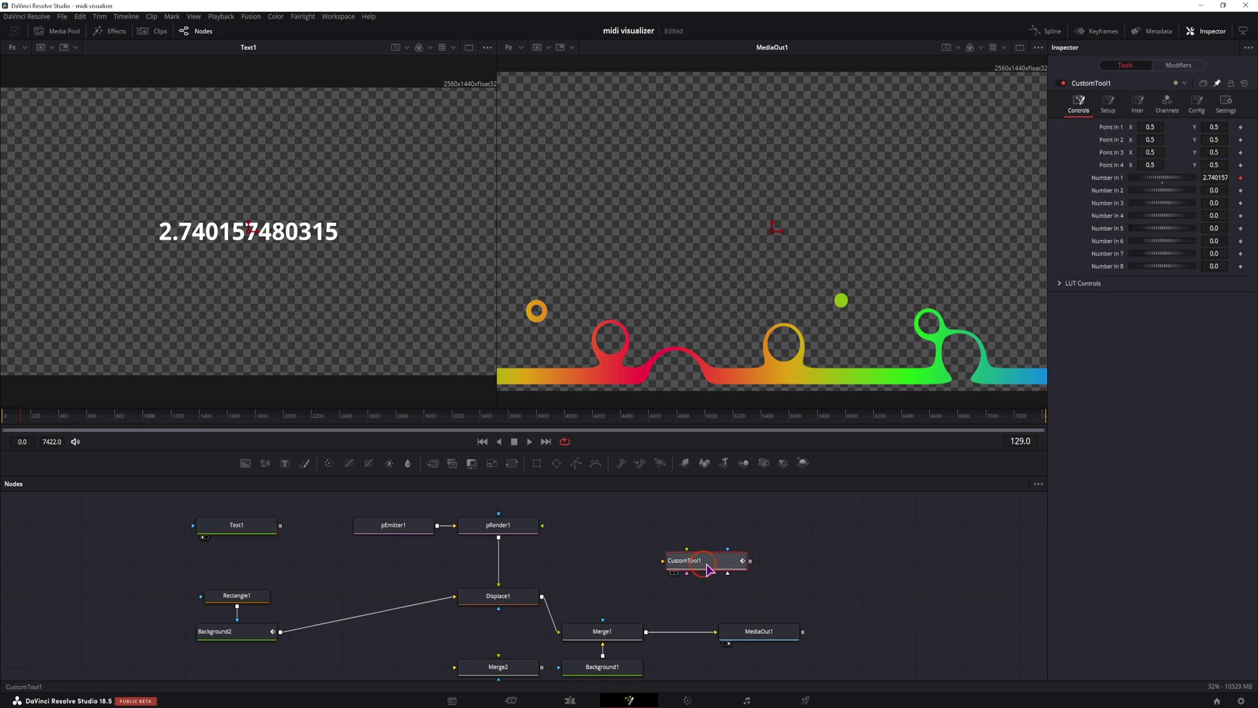
# Lower MIDIExtractor1's Result Scale to 0.13 and scrub the timeline to check Text1's values.
pyautogui.click(1178, 66)
pyautogui.click(1102, 84)
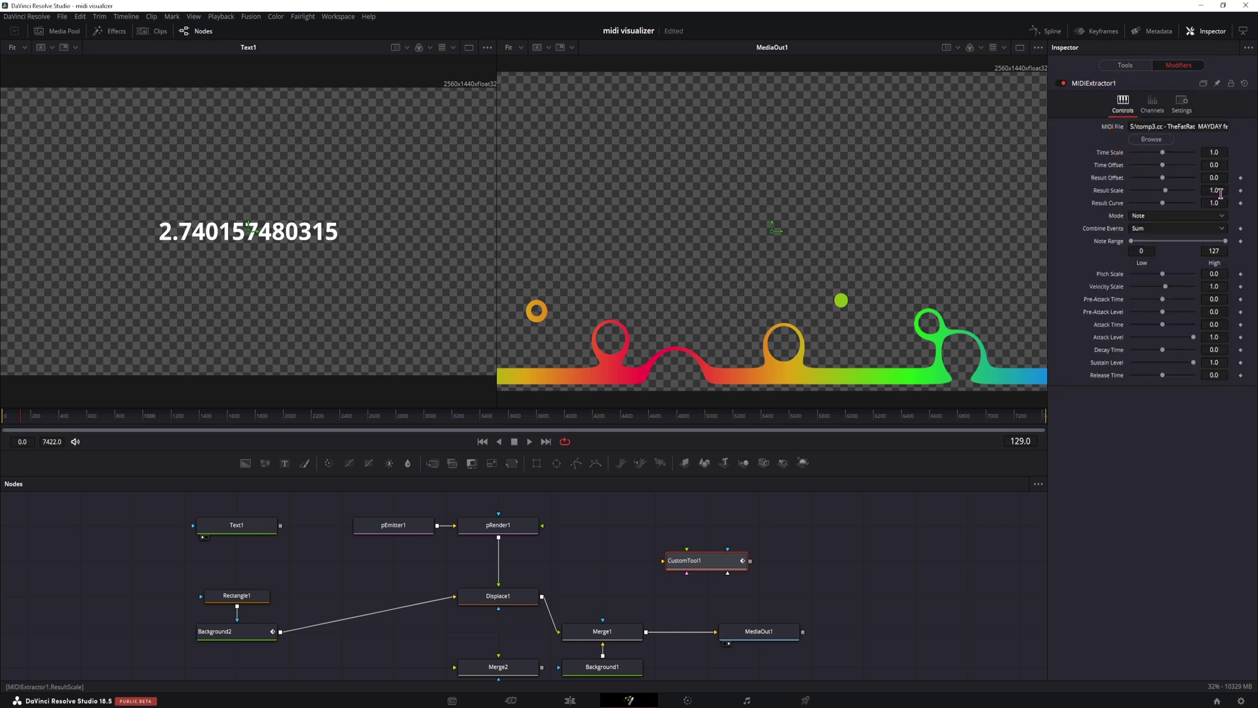
pyautogui.moveTo(1222, 189); pyautogui.dragTo(1222, 186)
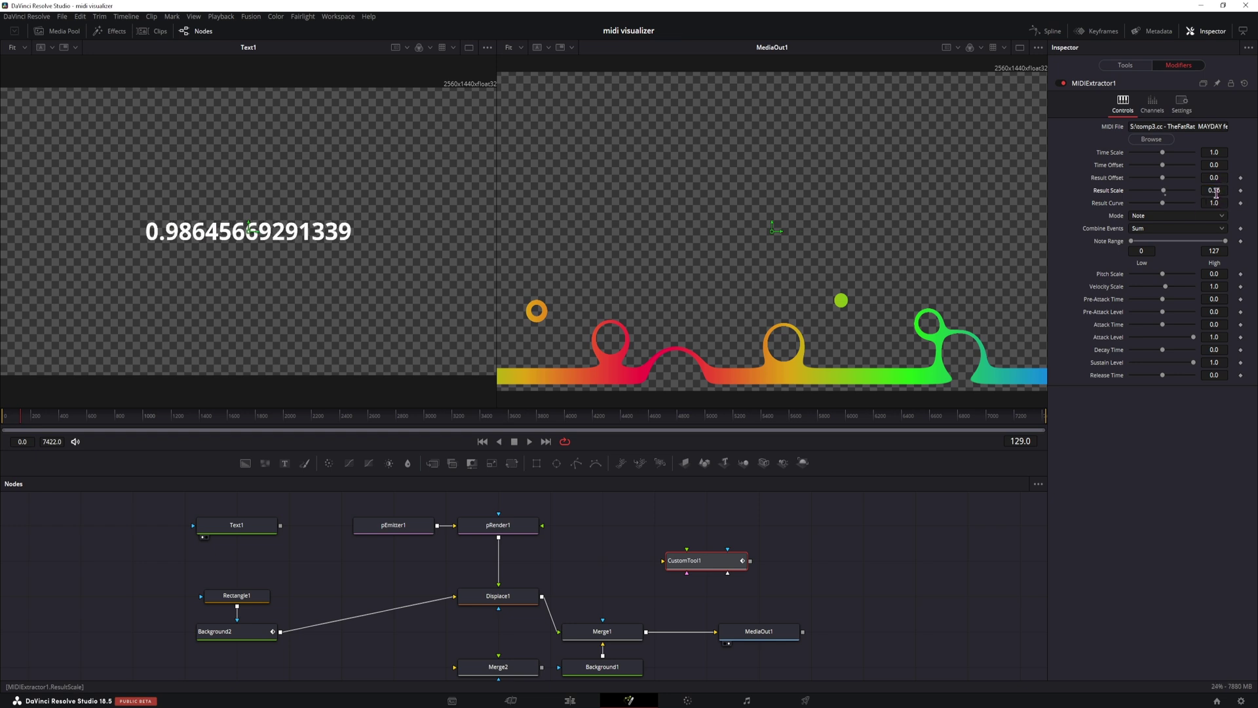
pyautogui.click(41, 419)
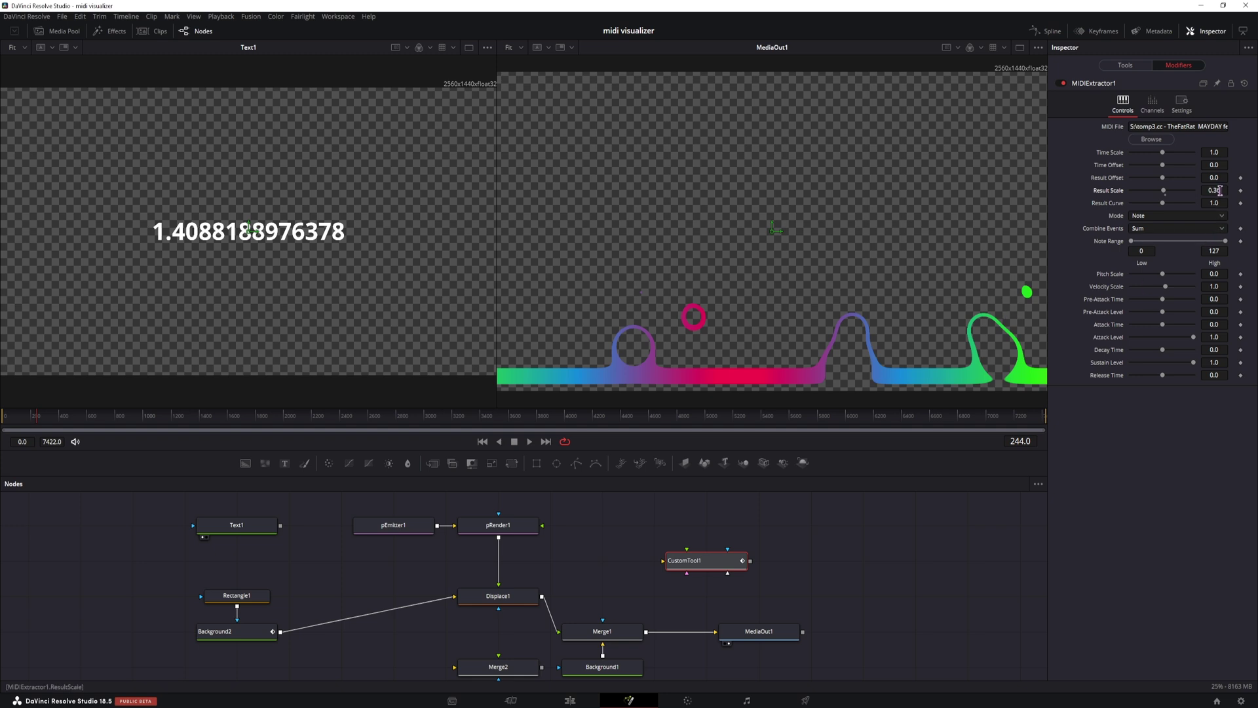
pyautogui.moveTo(1217, 190); pyautogui.dragTo(1212, 190)
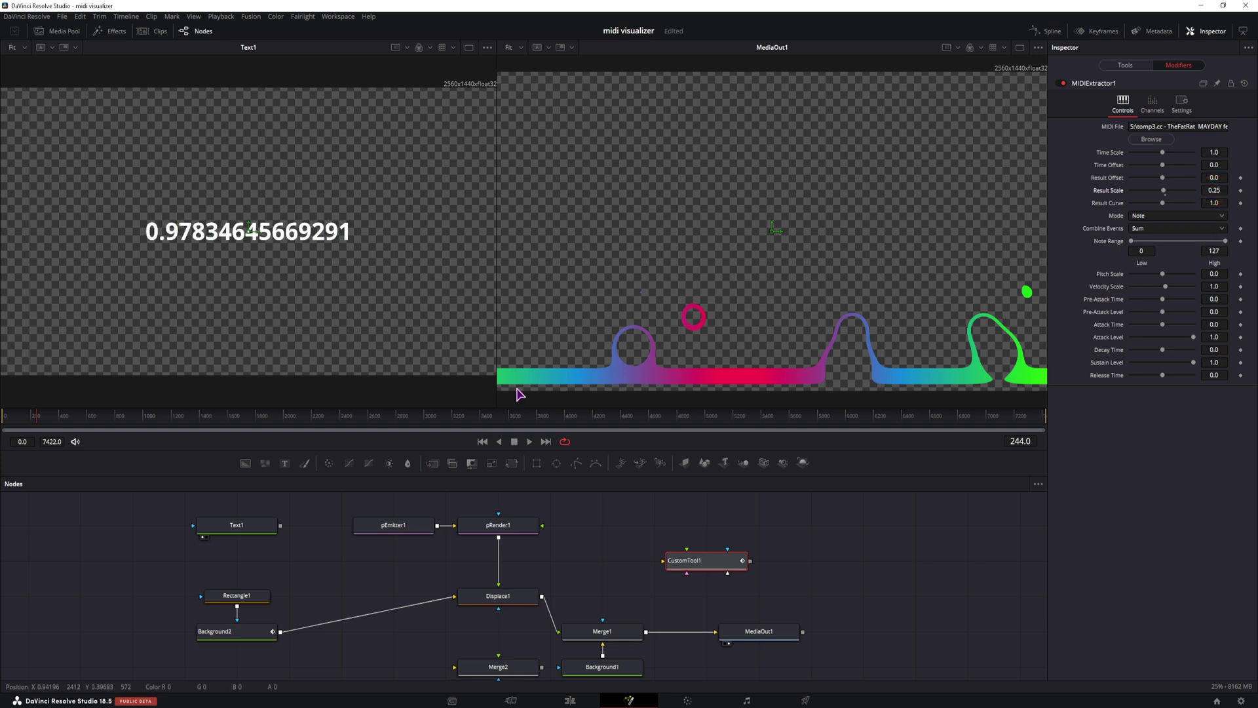
pyautogui.moveTo(57, 416); pyautogui.dragTo(174, 420)
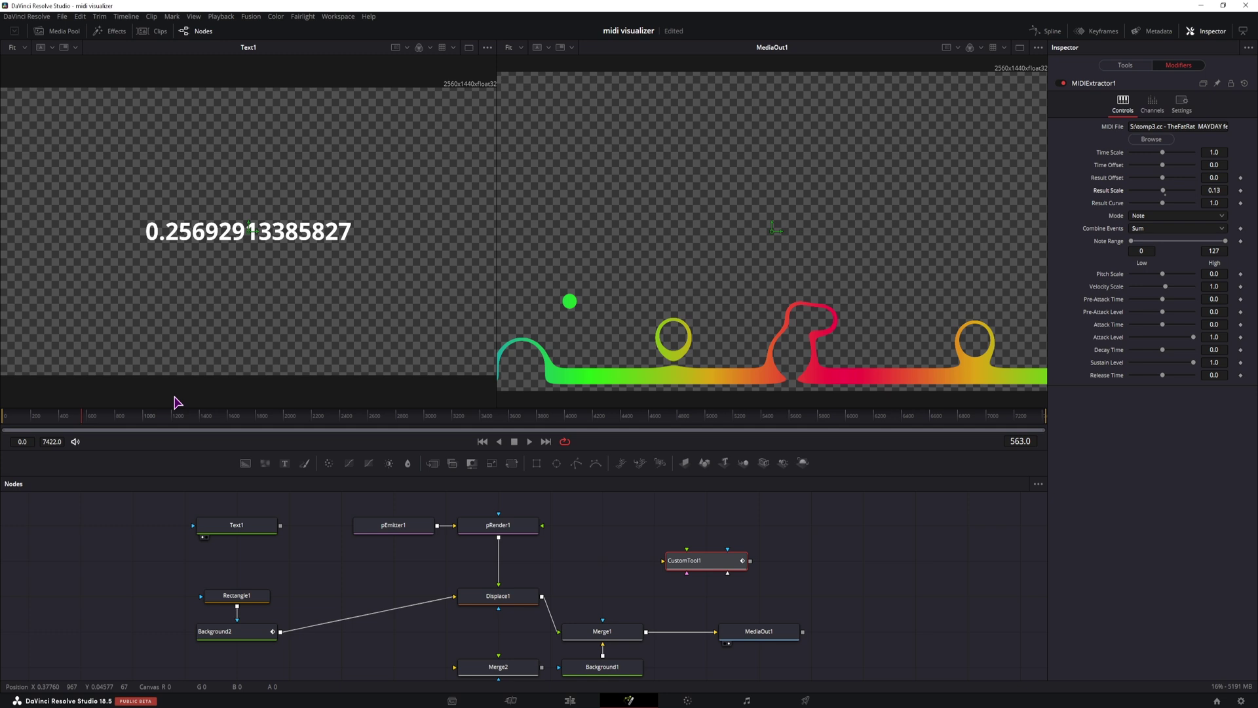
pyautogui.click(136, 419)
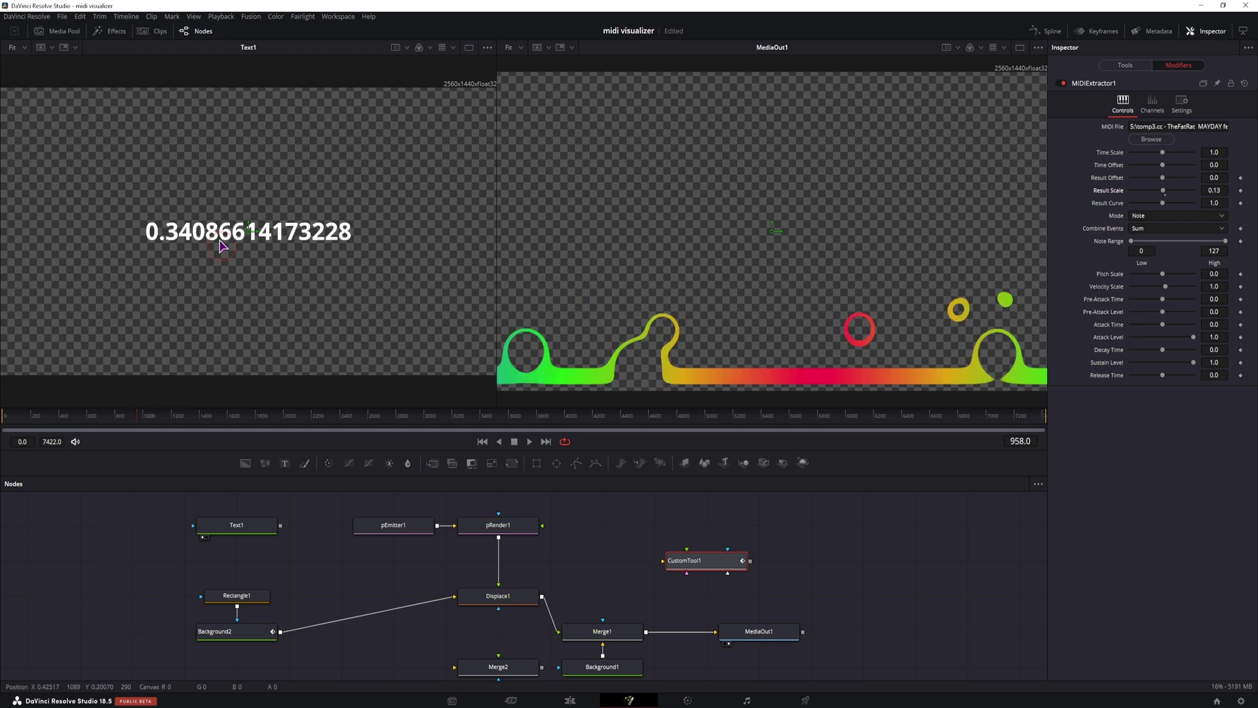
pyautogui.moveTo(204, 421); pyautogui.dragTo(472, 423)
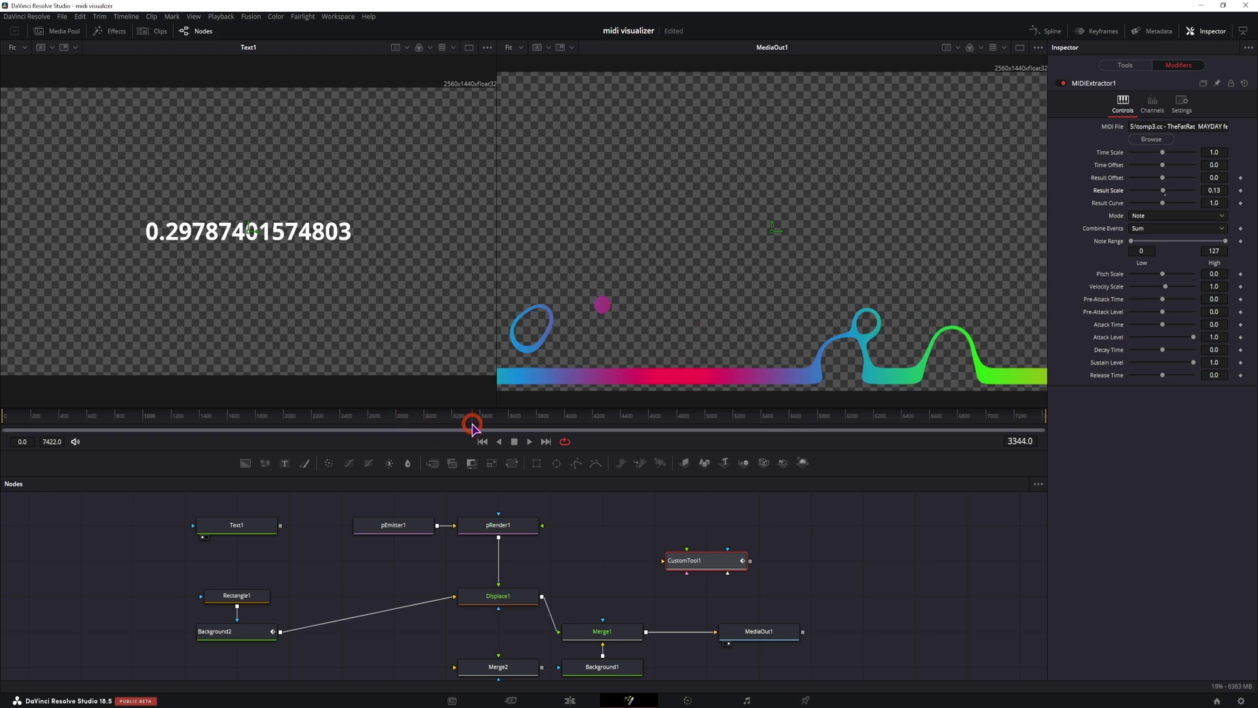
# Drive pEmitter1's particle Number with the expression CustomTool1.NumberIn1 / 2.
pyautogui.click(371, 526)
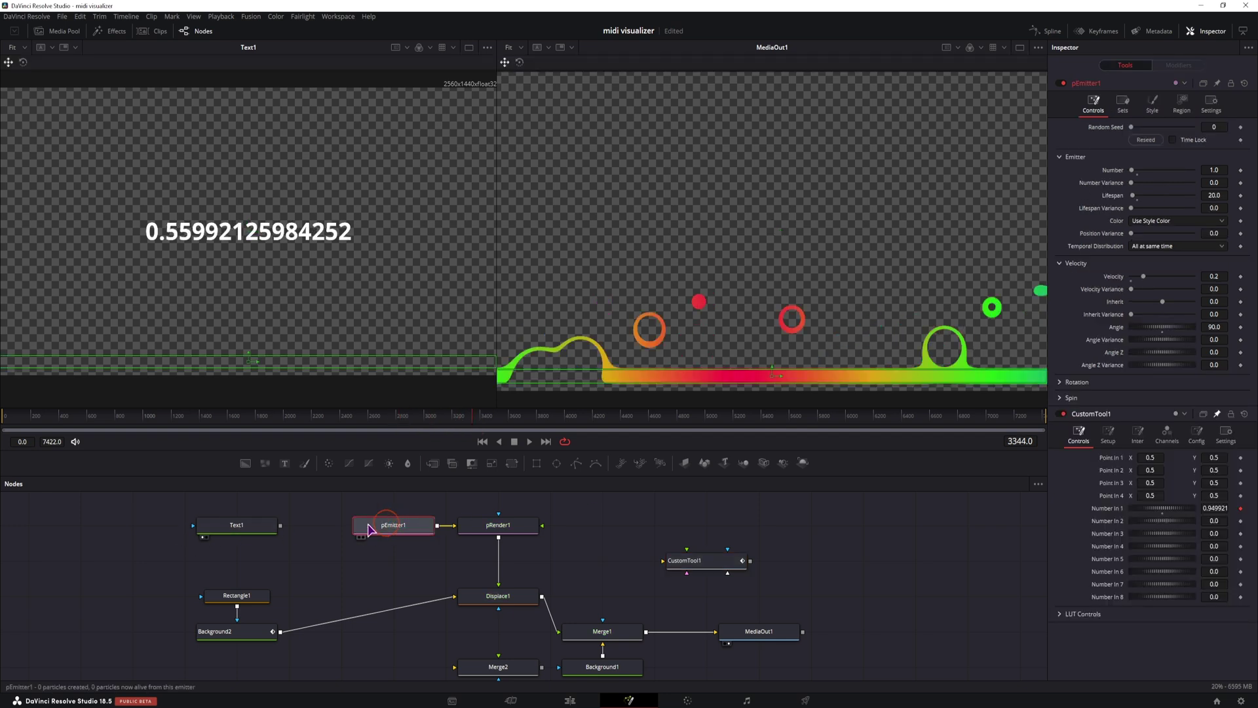
pyautogui.click(1217, 169)
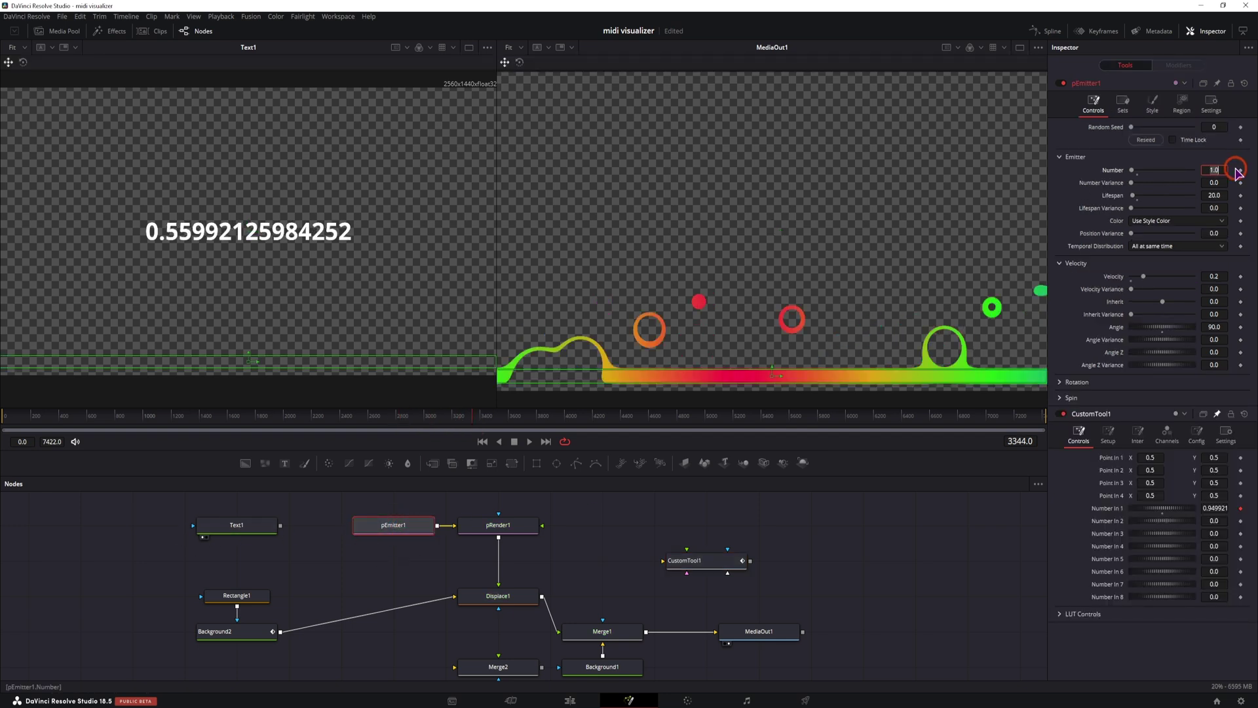
pyautogui.write('0')
pyautogui.press('Tab')
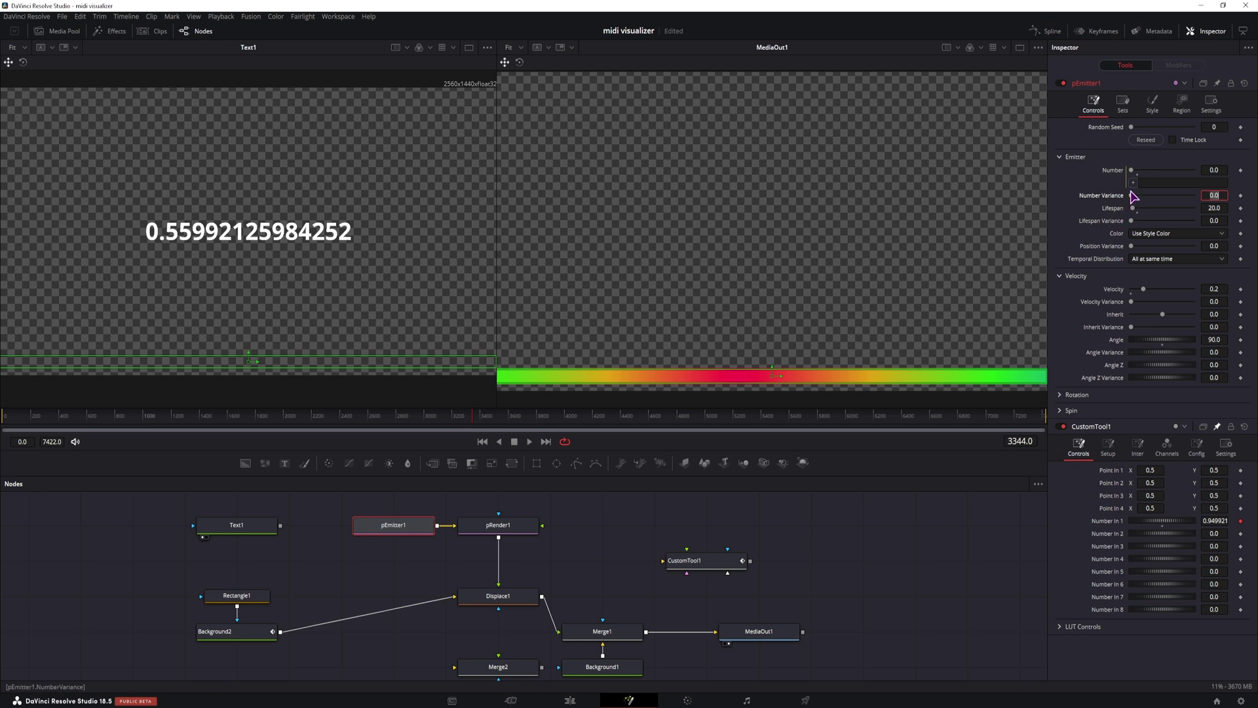
pyautogui.moveTo(1132, 182); pyautogui.dragTo(1121, 520)
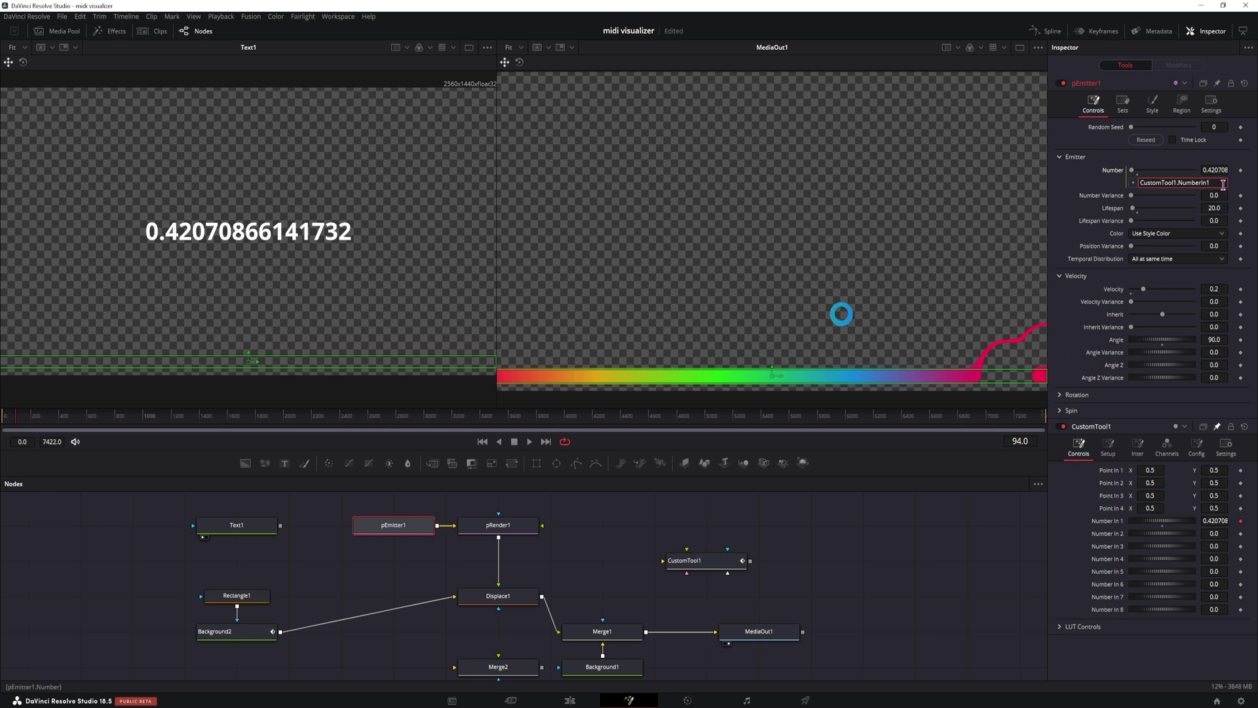
pyautogui.write('/2')
pyautogui.click(963, 524)
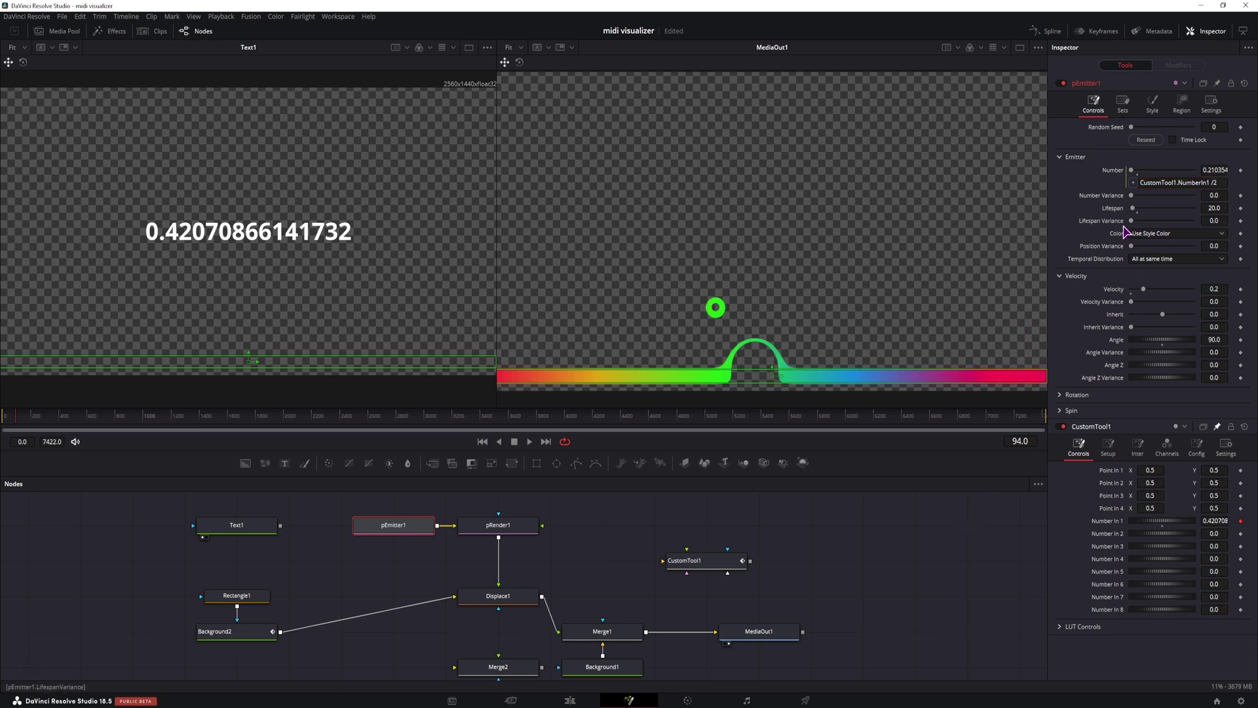
pyautogui.click(1221, 221)
# Give Lifespan Variance an expression of CustomTool1.NumberIn1 multiplied by 100.
pyautogui.write('=')
pyautogui.press('Return')
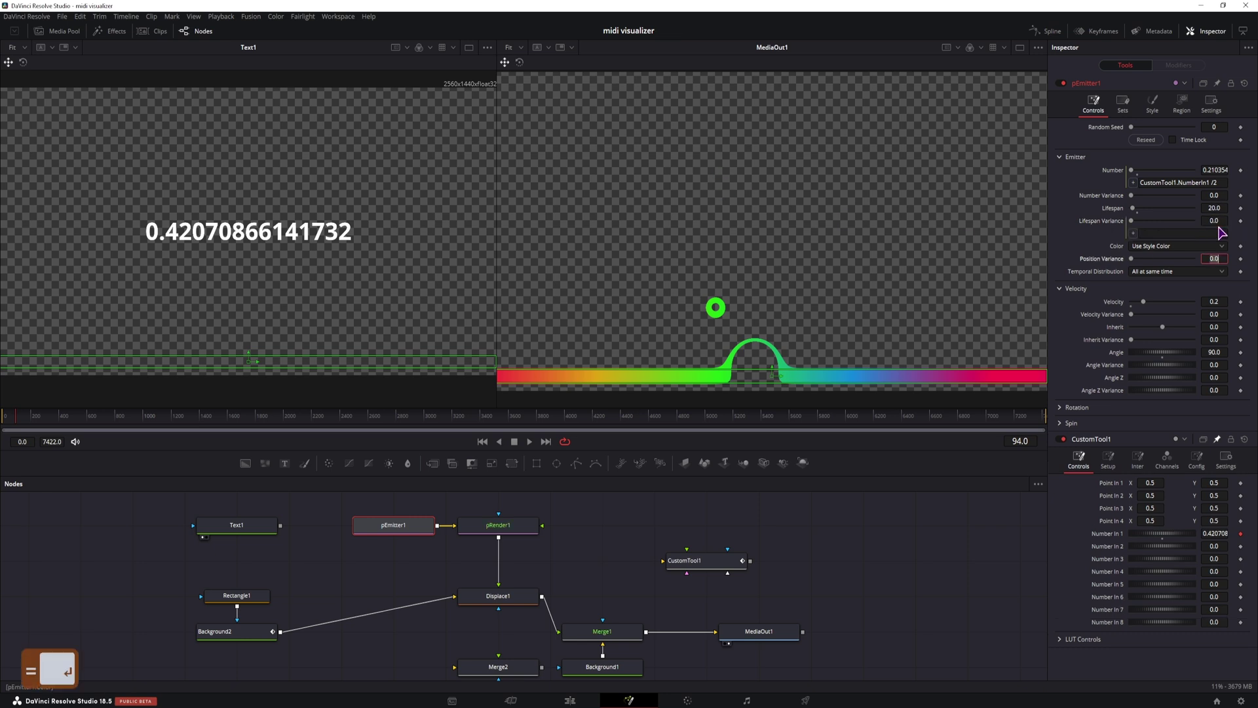
pyautogui.click(1209, 182)
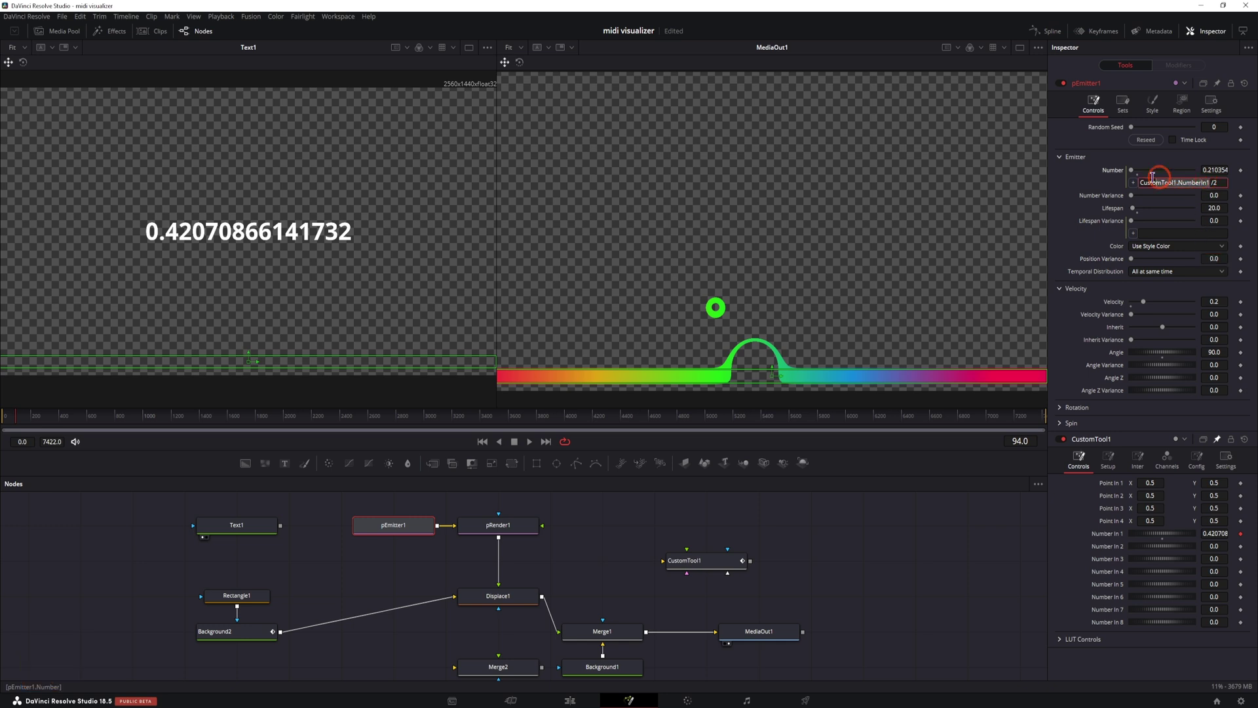
pyautogui.hotkey('ctrl', 'c')
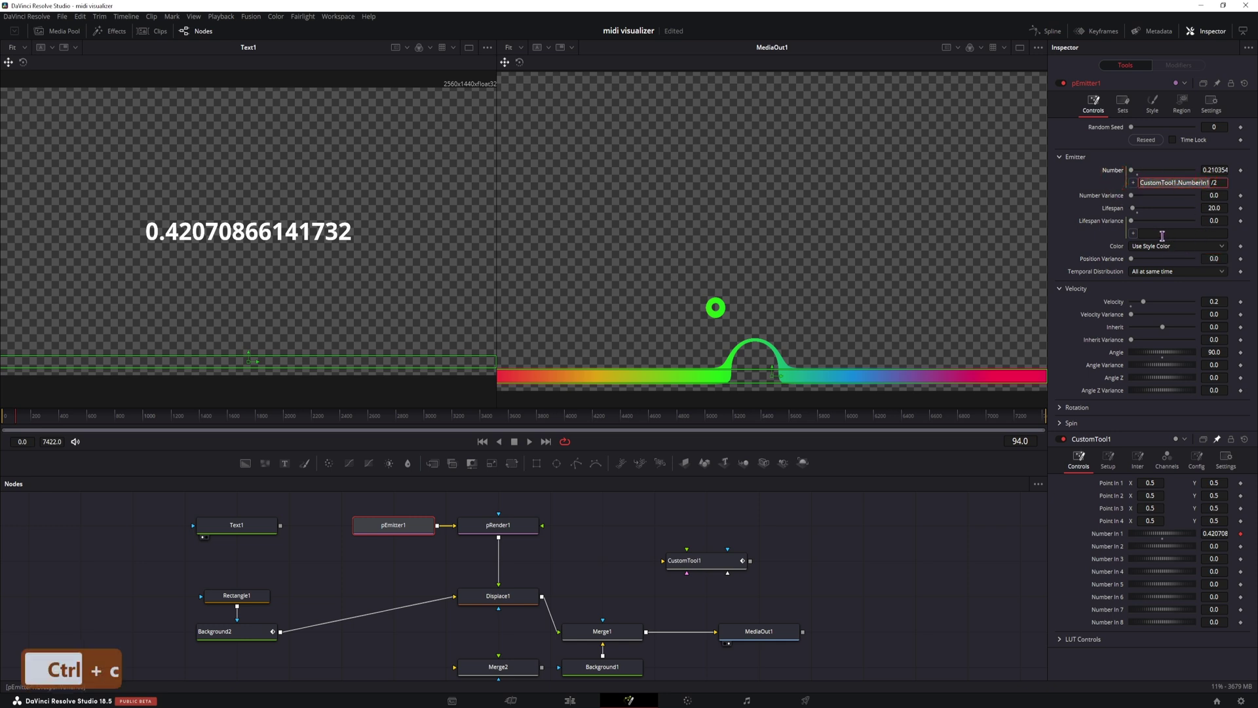
pyautogui.click(1161, 234)
pyautogui.hotkey('ctrl', 'v')
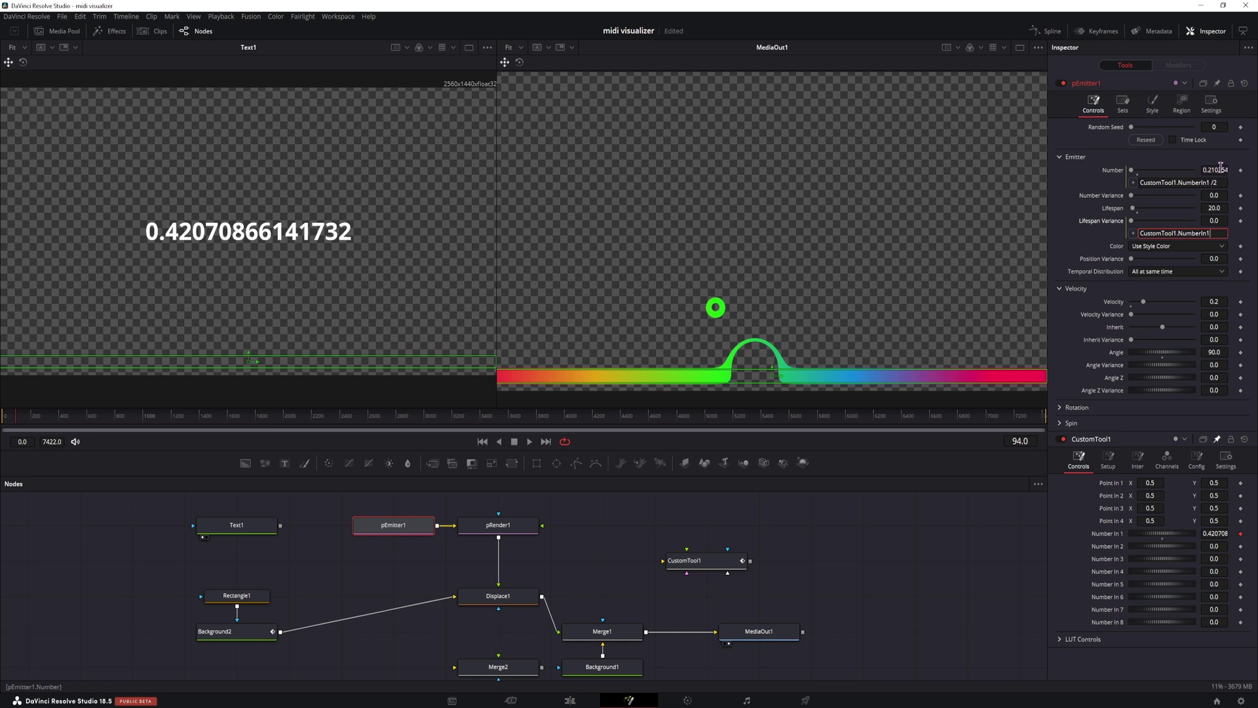
pyautogui.write('*100')
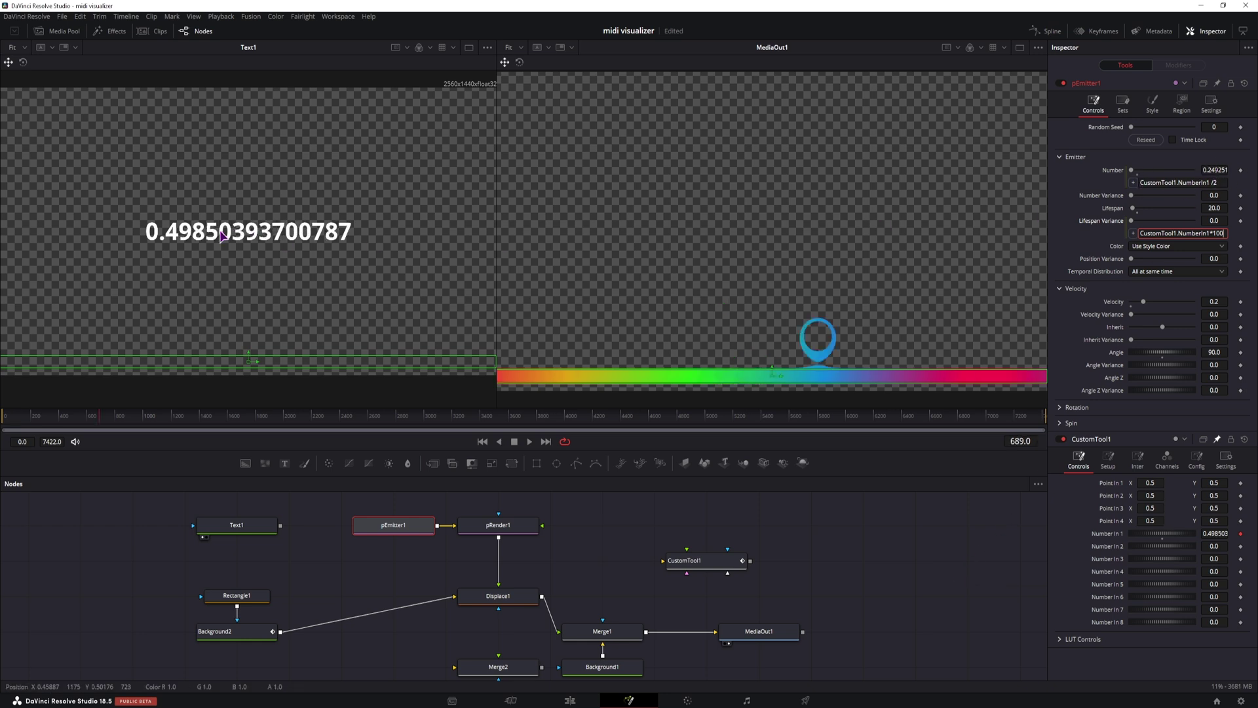
# Change the Lifespan Variance multiplier from 100 to 50 and commit the expression.
pyautogui.click(1220, 234)
pyautogui.press('BackSpace')
pyautogui.press('BackSpace')
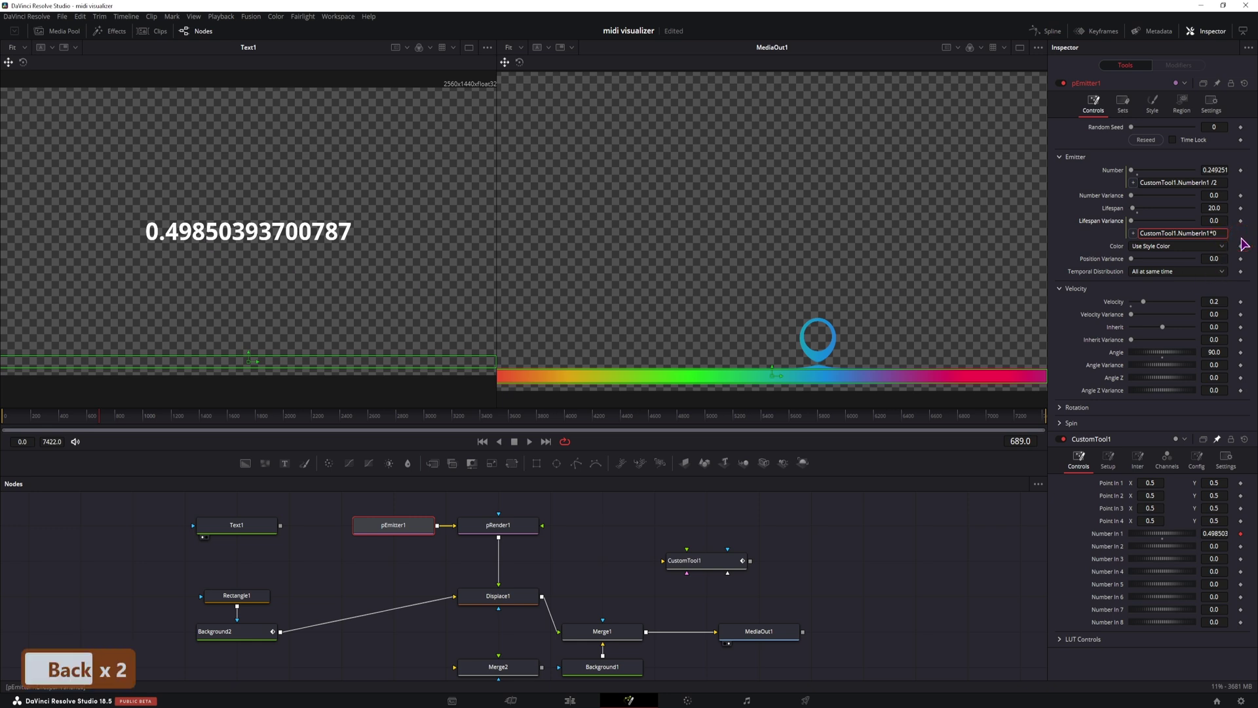
pyautogui.write('5')
pyautogui.press('Return')
pyautogui.press('space')
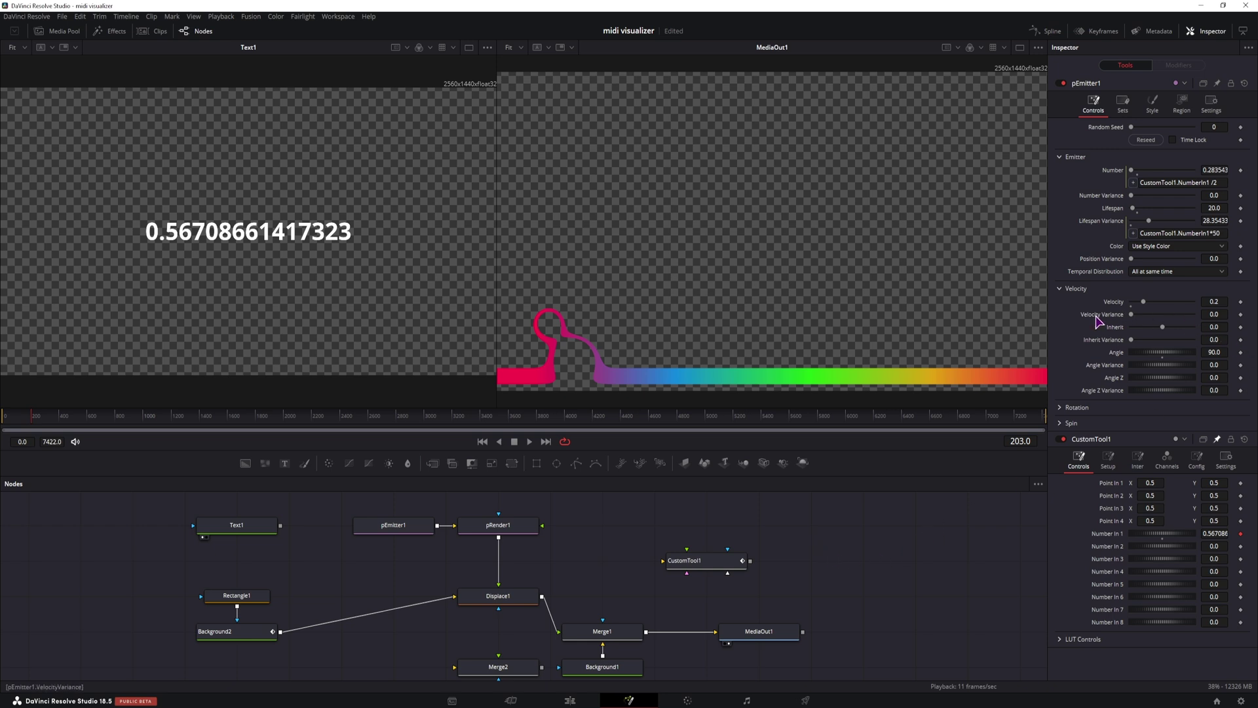
# Set pEmitter1's Velocity Variance to the expression CustomTool1.NumberIn1/4.
pyautogui.click(1217, 313)
pyautogui.write('-')
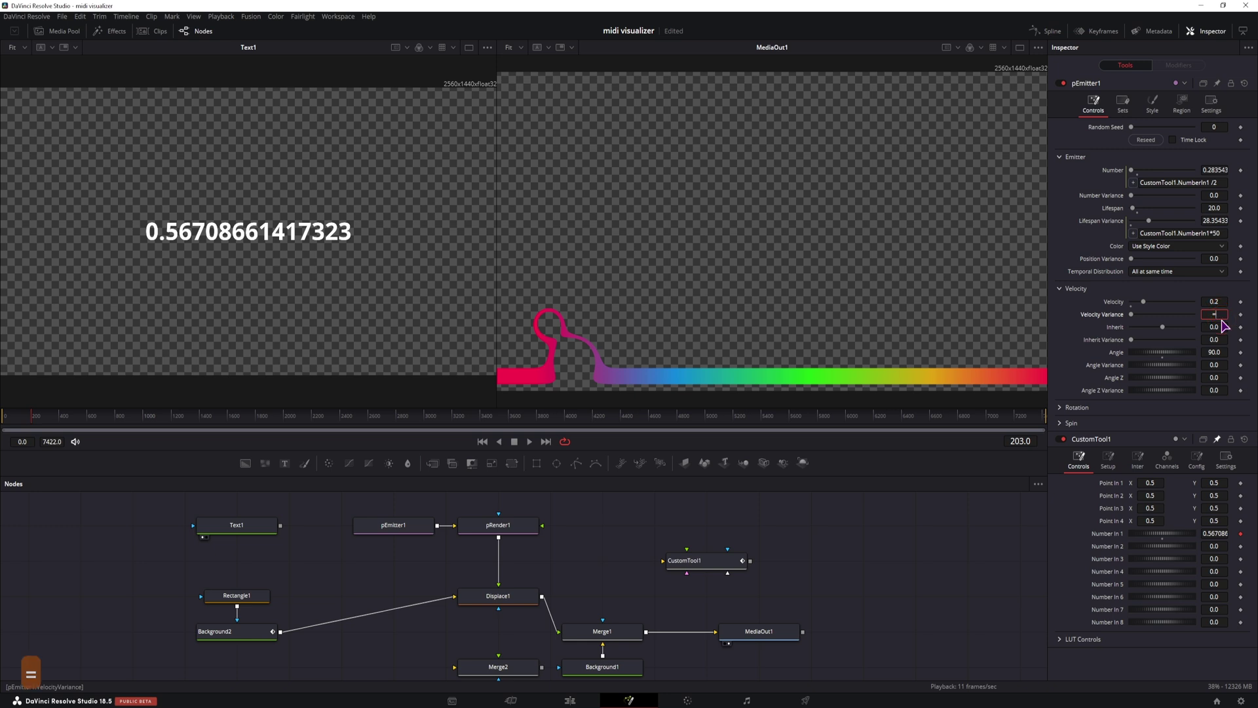
pyautogui.press('Return')
pyautogui.click(1181, 325)
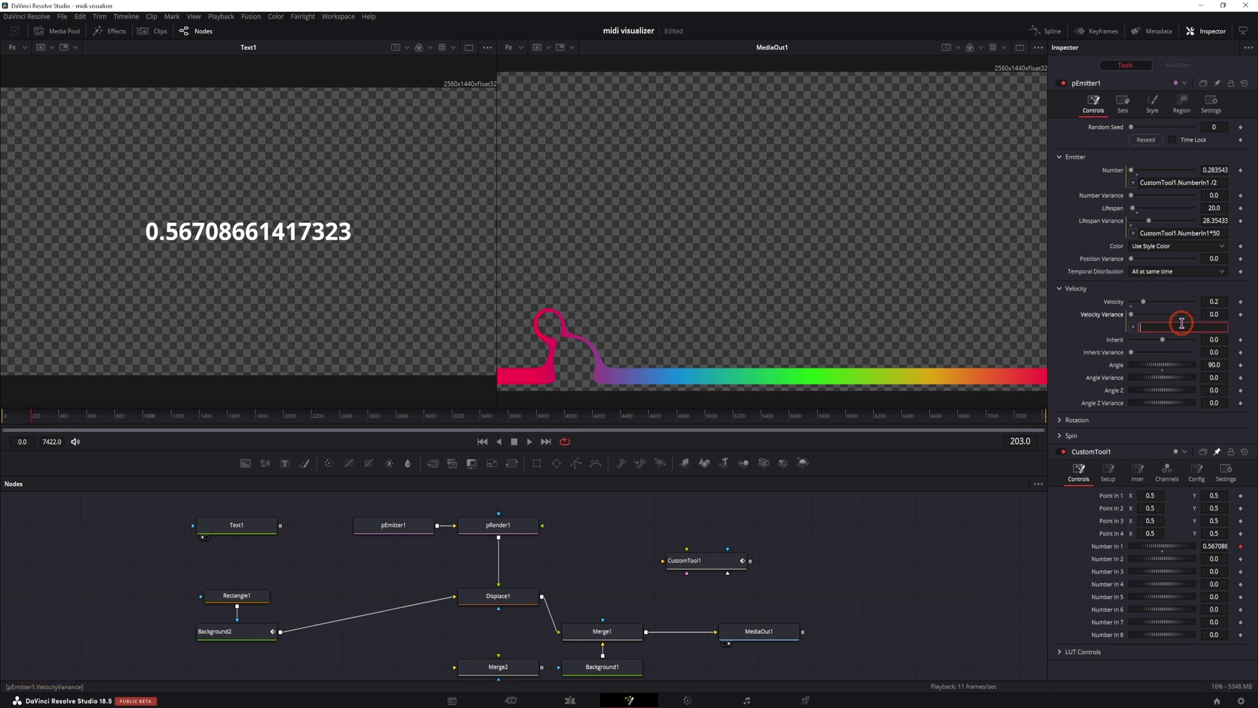
pyautogui.hotkey('ctrl', 'v')
pyautogui.click(1219, 329)
pyautogui.write('/')
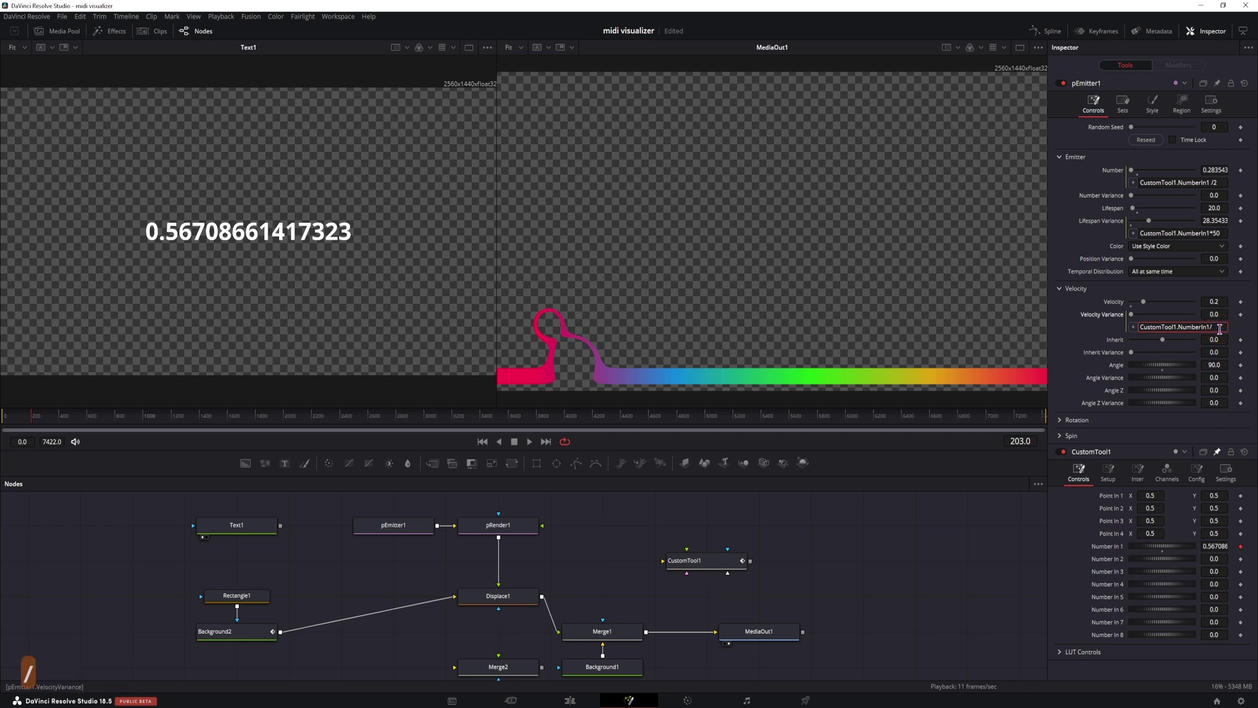
pyautogui.write('4')
pyautogui.click(982, 532)
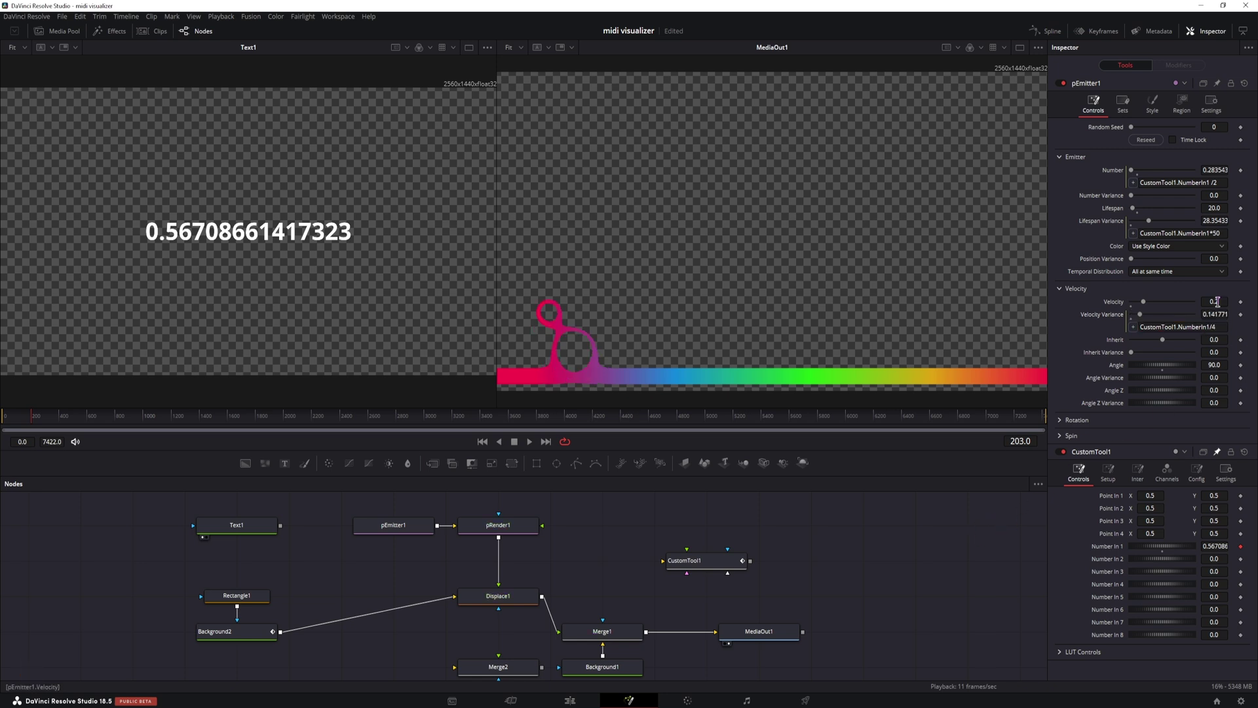
pyautogui.click(393, 525)
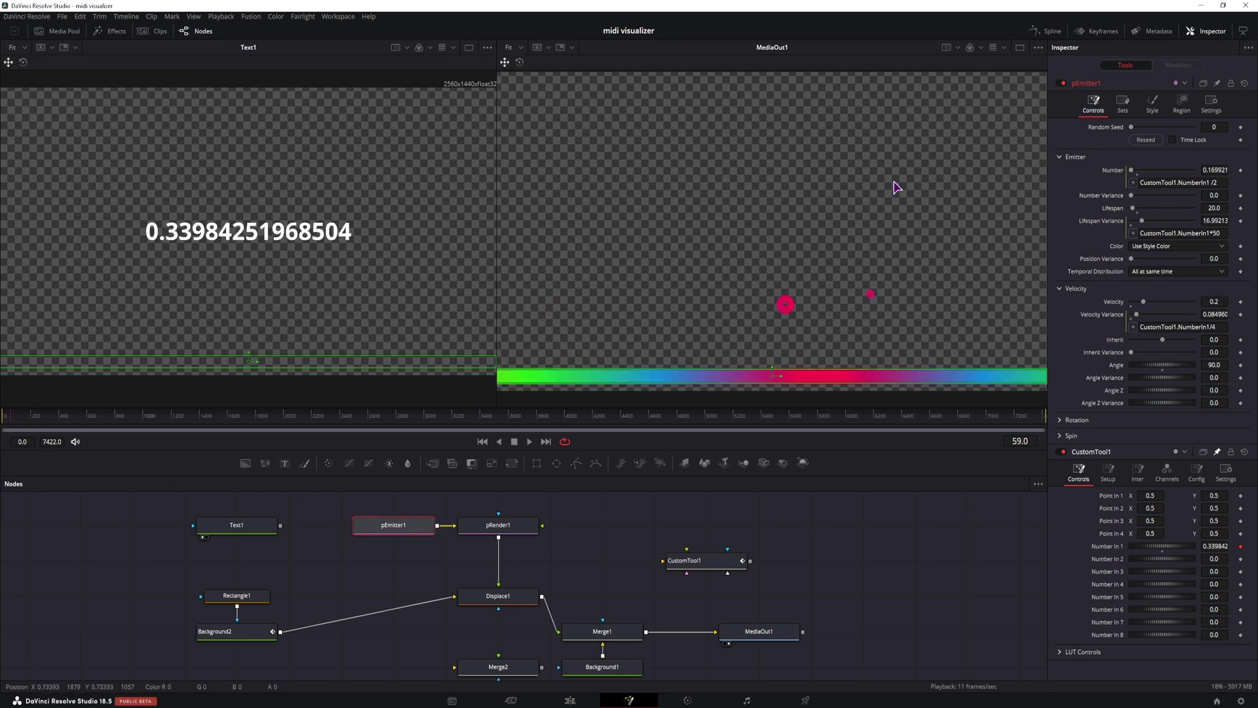
# In Displace1, reset Y Offset to 0 and set Y Refraction to -0.5.
pyautogui.click(508, 598)
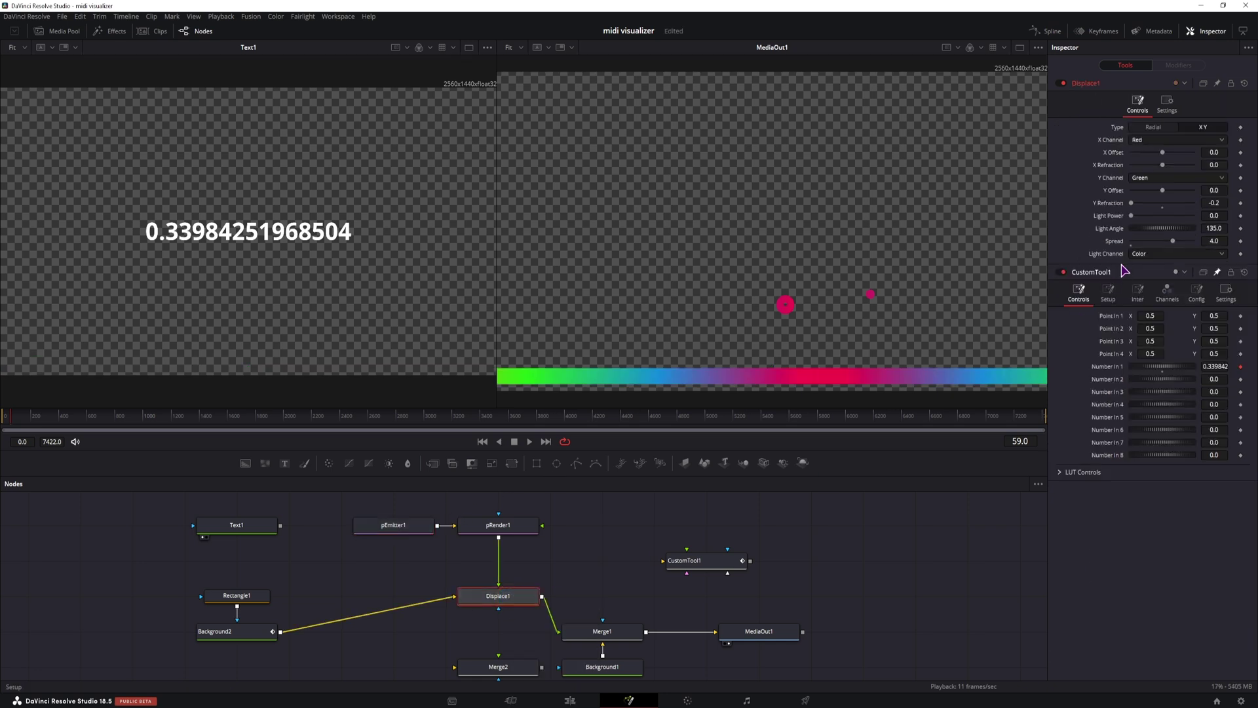
pyautogui.moveTo(1163, 190); pyautogui.dragTo(1161, 190)
pyautogui.doubleClick(1161, 190)
pyautogui.click(1212, 203)
pyautogui.press('BackSpace')
pyautogui.write('3')
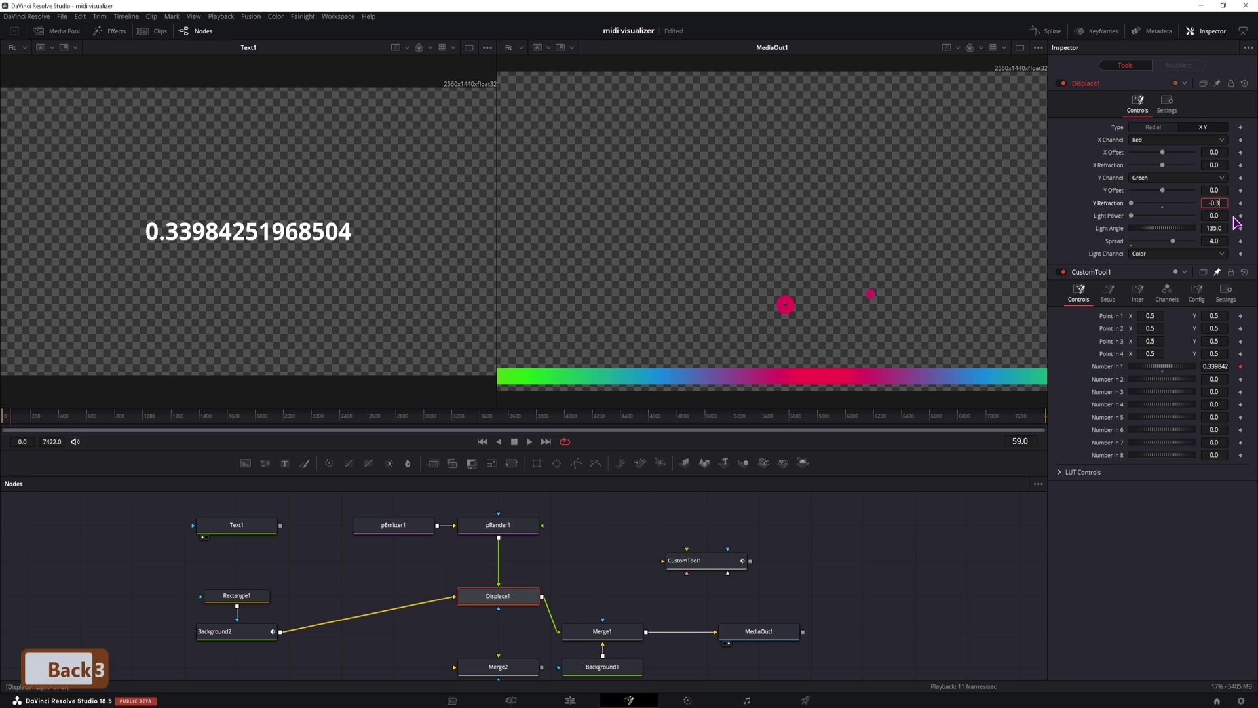
pyautogui.press('Return')
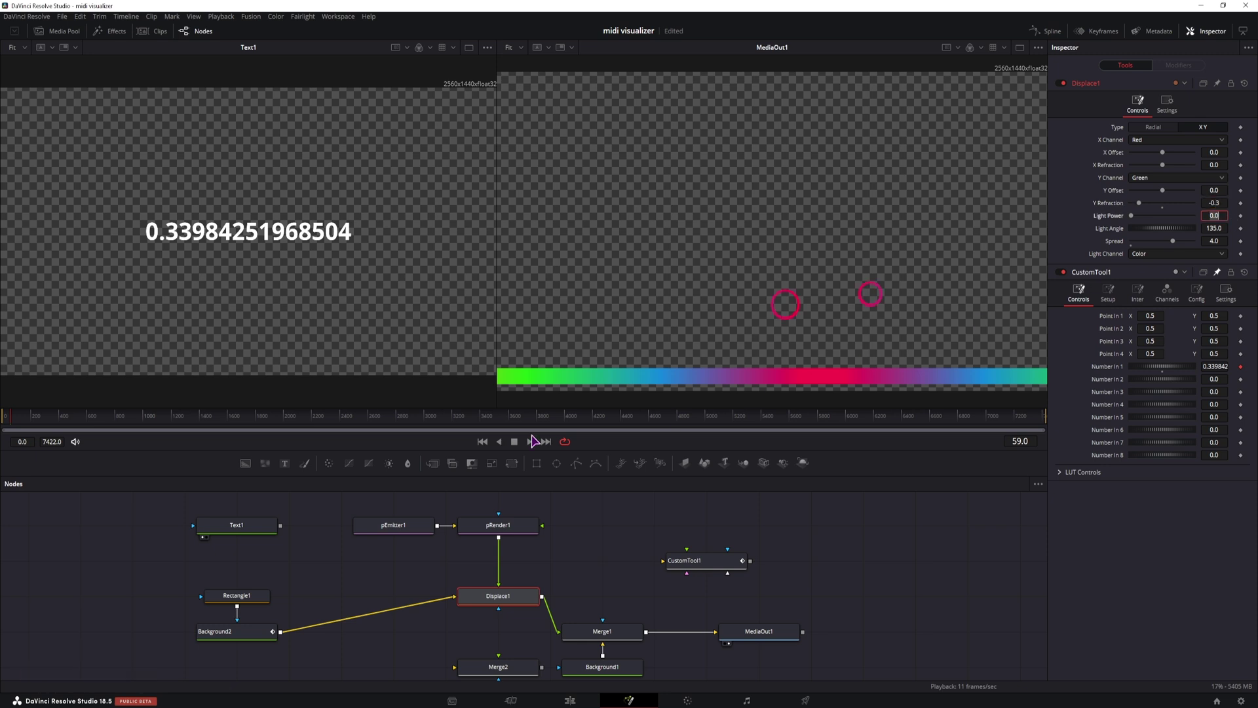
pyautogui.scroll(-1, 1220, 203)
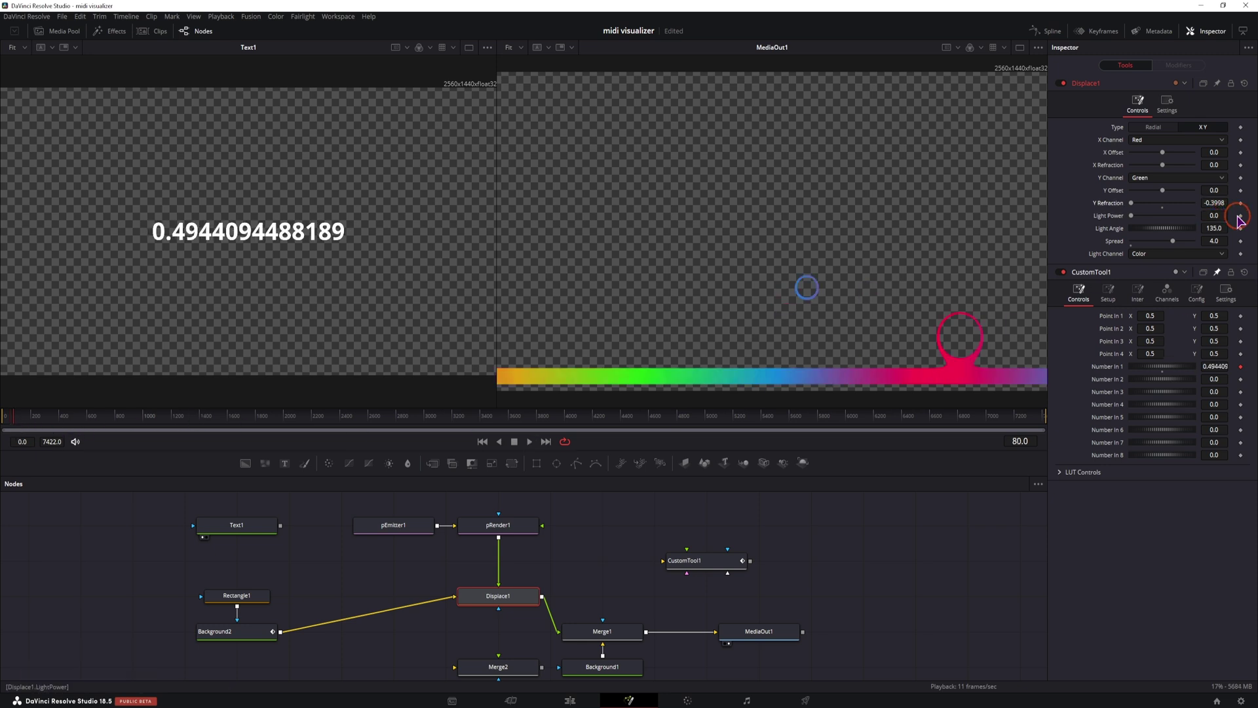
pyautogui.scroll(1, 1225, 205)
pyautogui.write('-0.5')
pyautogui.press('Return')
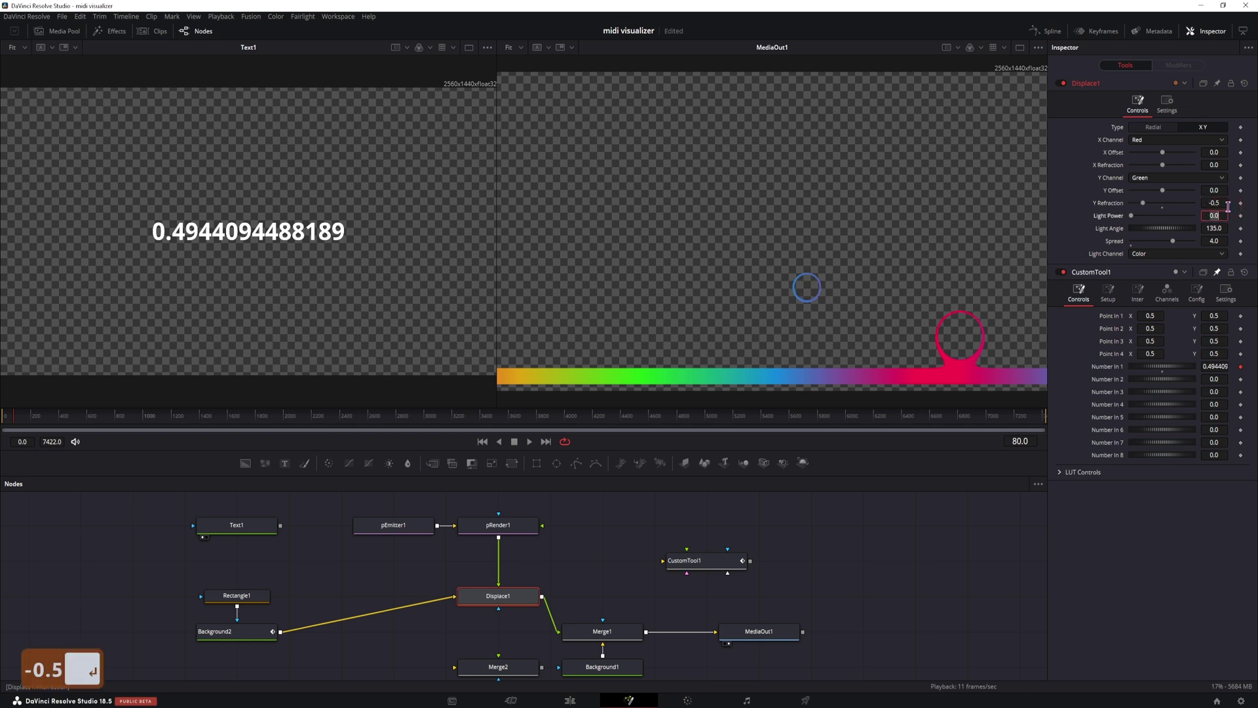
# Return to the start, test raising Light Power, then undo it back to 0.
pyautogui.click(9, 418)
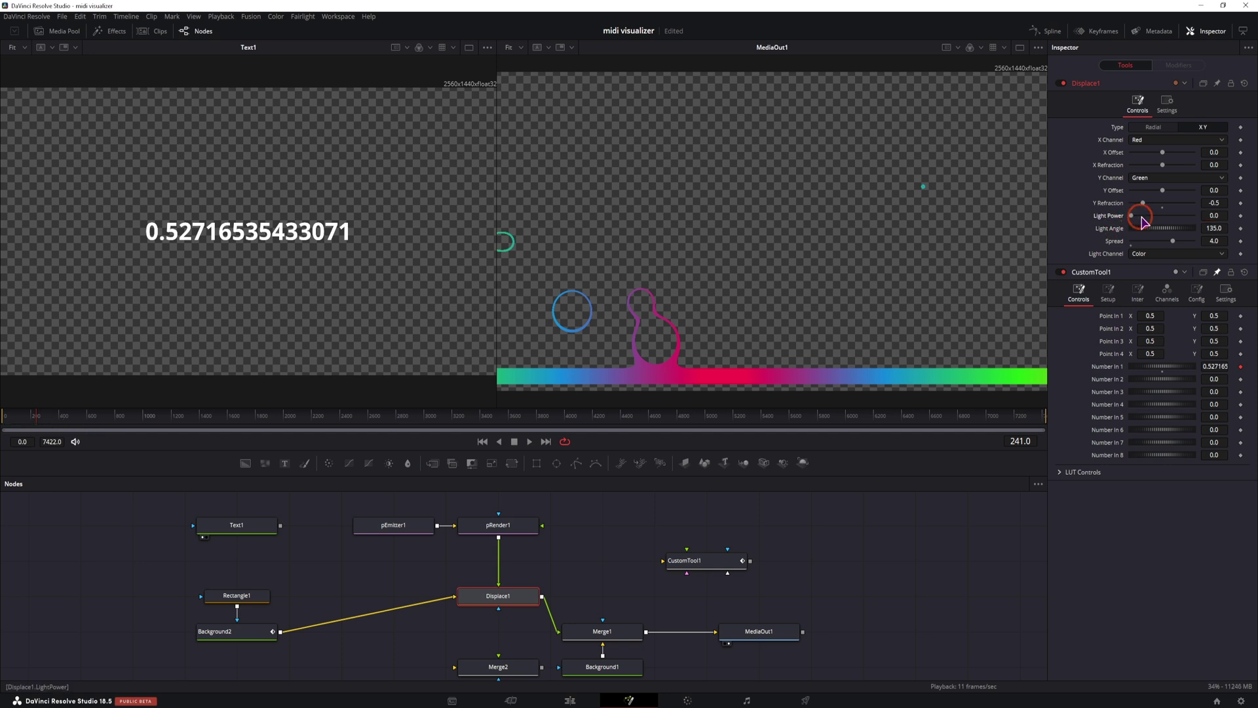
pyautogui.moveTo(1132, 218); pyautogui.dragTo(1155, 233)
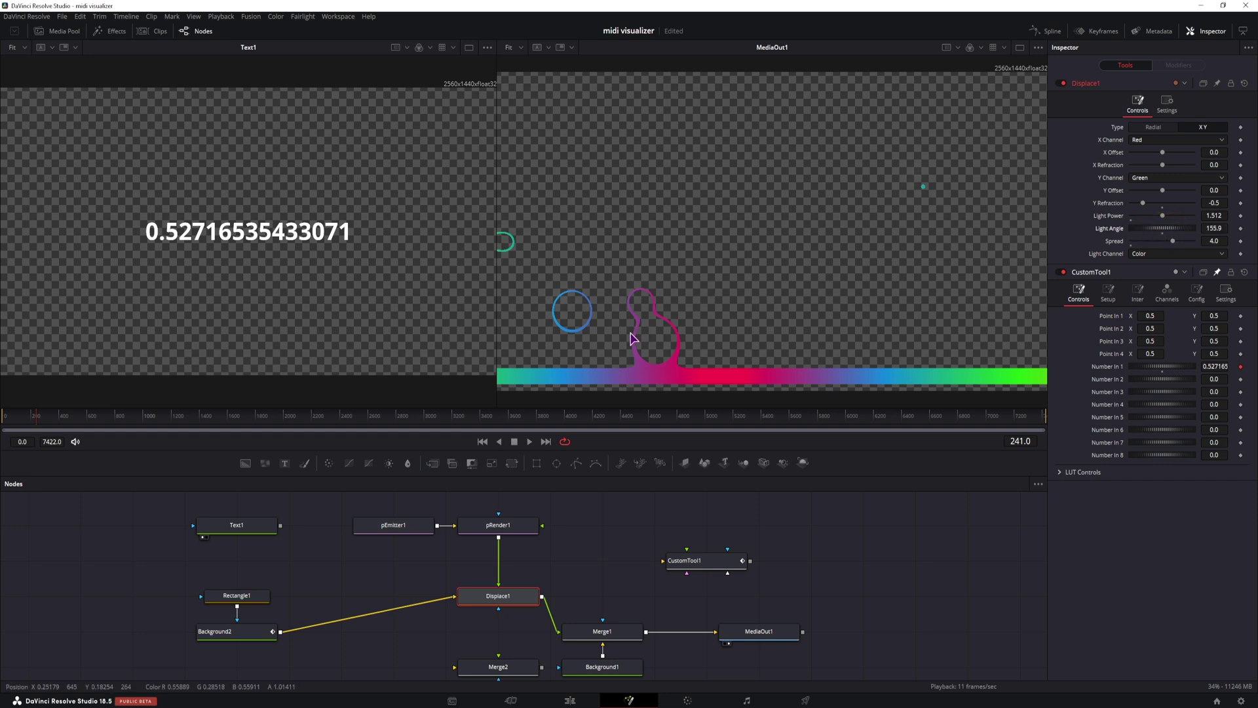
pyautogui.hotkey('ctrl', 'z')
pyautogui.hotkey('ctrl', 'z')
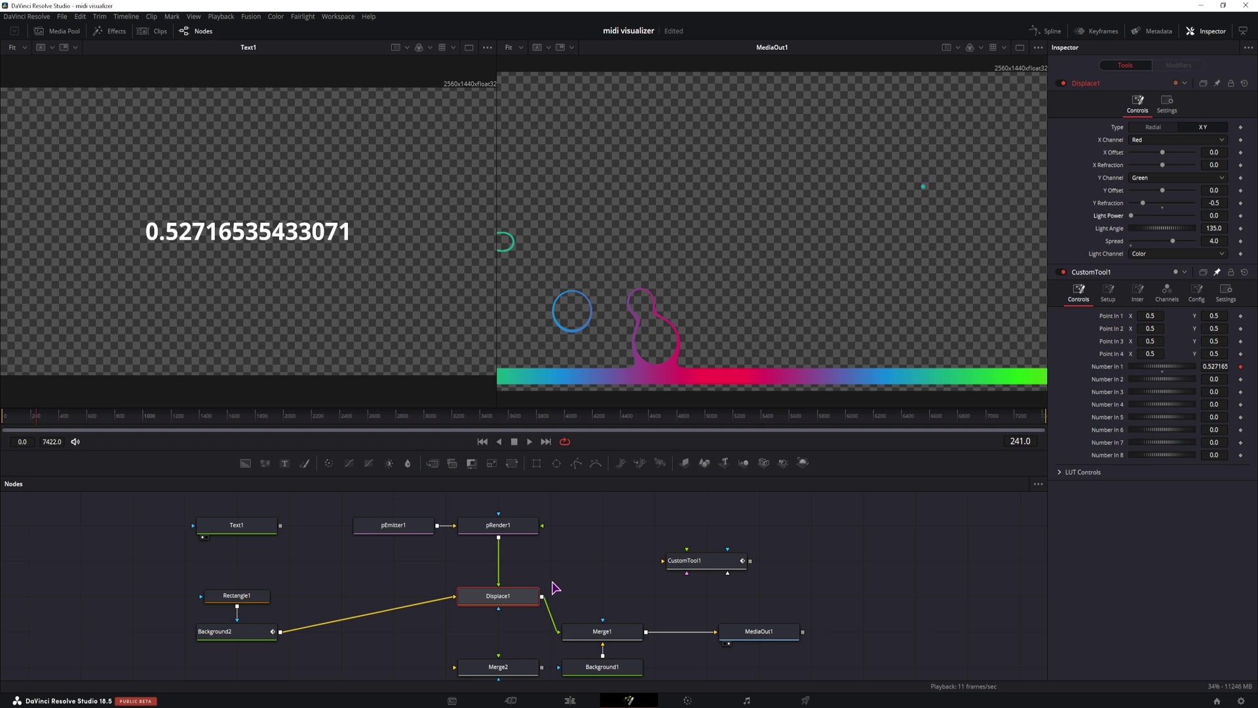
# Rearrange Displace1 and pRender1 and delete the unused Merge2 node.
pyautogui.moveTo(519, 598); pyautogui.dragTo(469, 628)
pyautogui.moveTo(512, 528); pyautogui.dragTo(460, 564)
pyautogui.moveTo(602, 666); pyautogui.dragTo(654, 667)
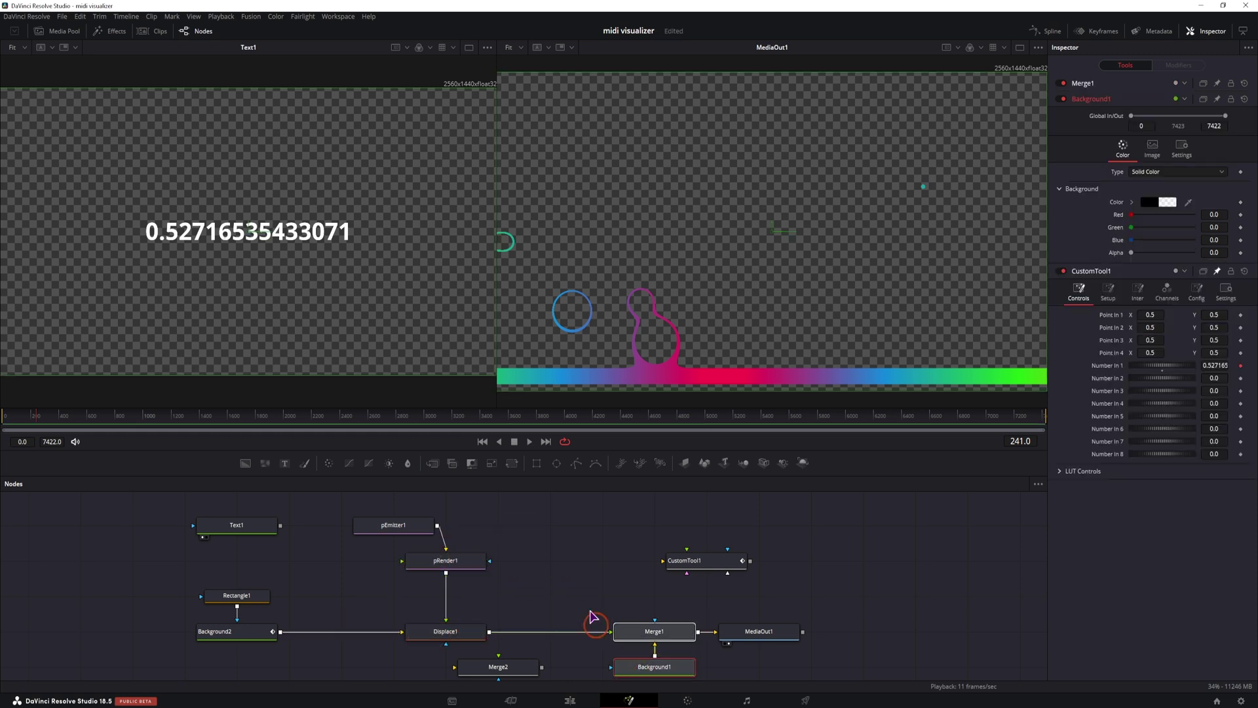
pyautogui.click(508, 665)
pyautogui.press('BackSpace')
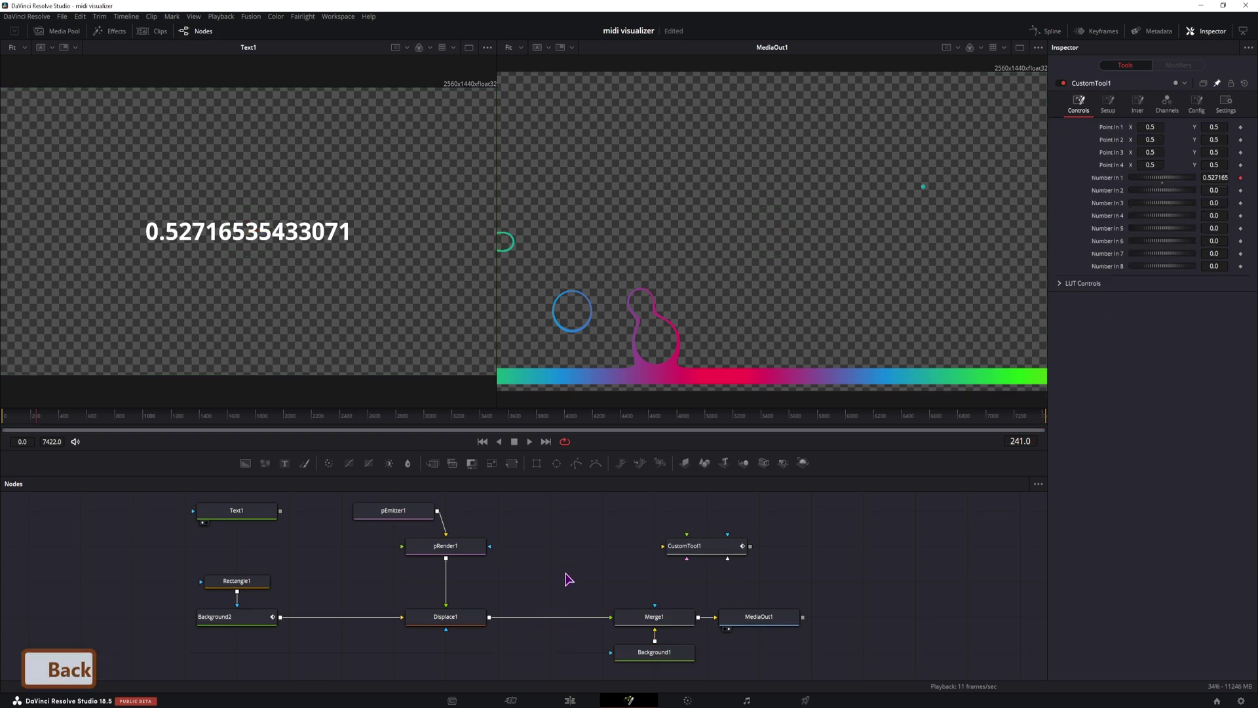
# Insert a Glow node between Displace1 and Merge1 and reduce its Glow Size.
pyautogui.click(565, 587)
pyautogui.click(543, 592)
pyautogui.hotkey('ctrl', 'space')
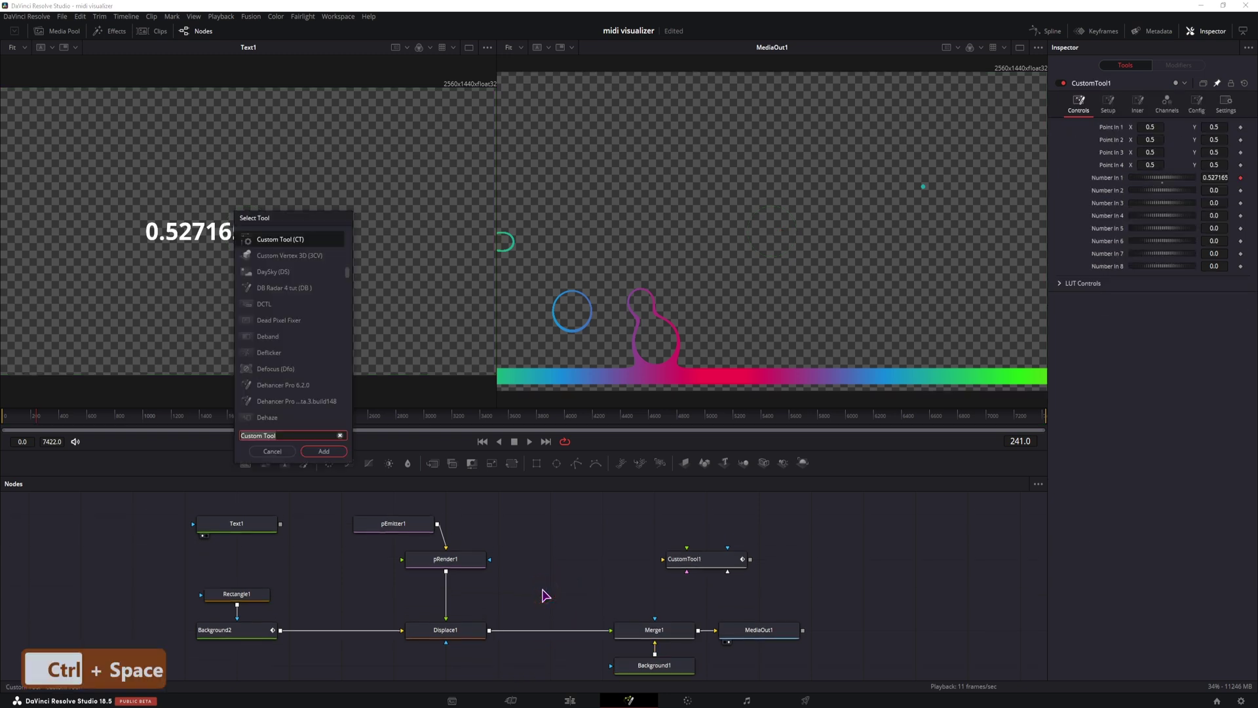
pyautogui.write('glow')
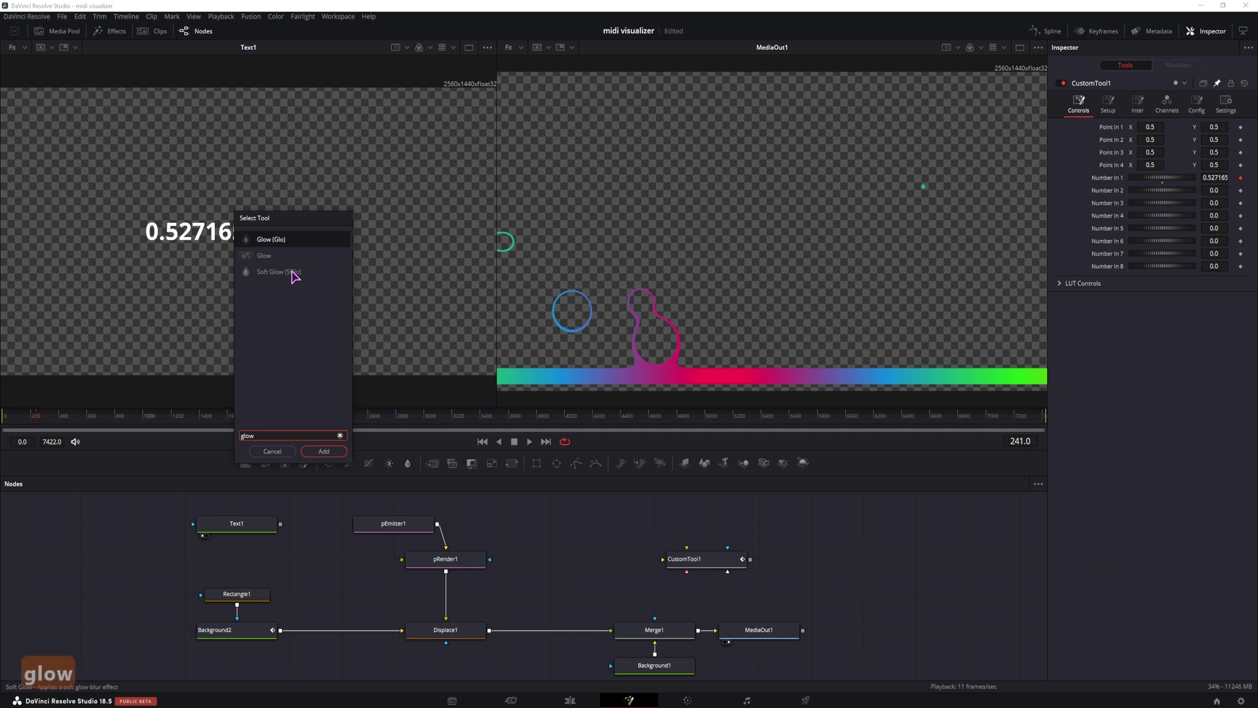
pyautogui.click(324, 450)
pyautogui.moveTo(532, 599); pyautogui.dragTo(553, 629)
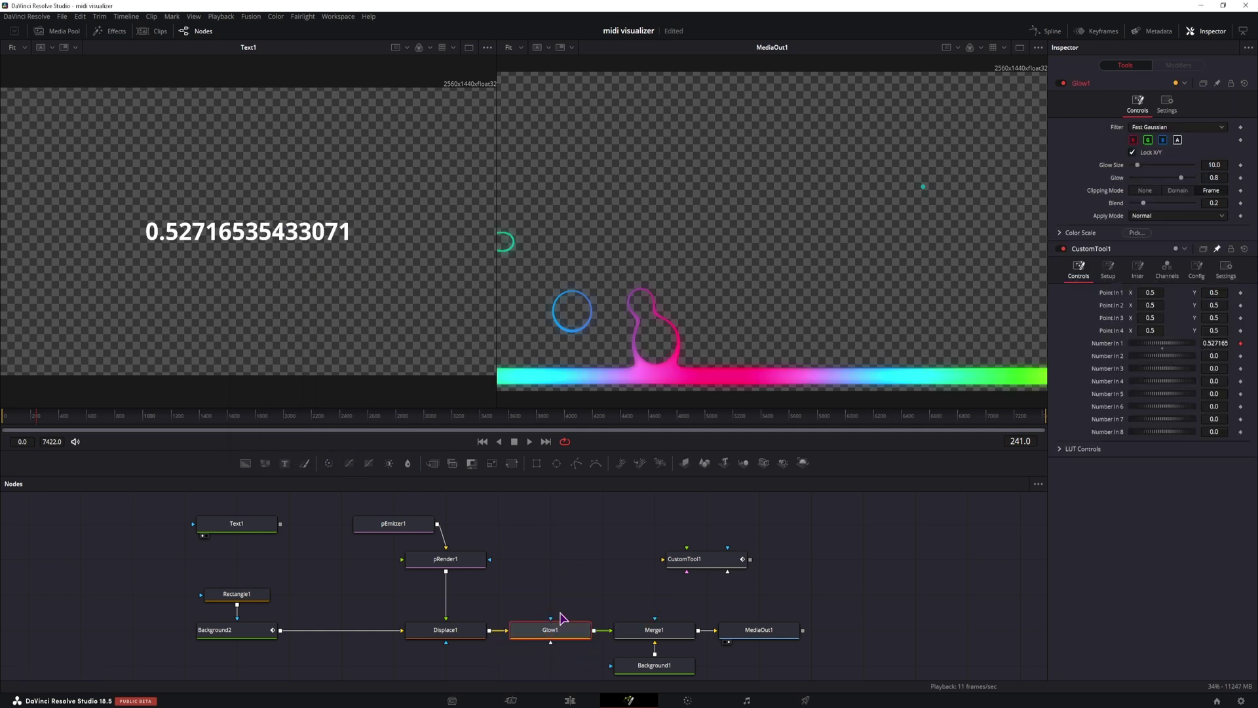
pyautogui.click(1217, 250)
pyautogui.moveTo(1214, 165); pyautogui.dragTo(1182, 178)
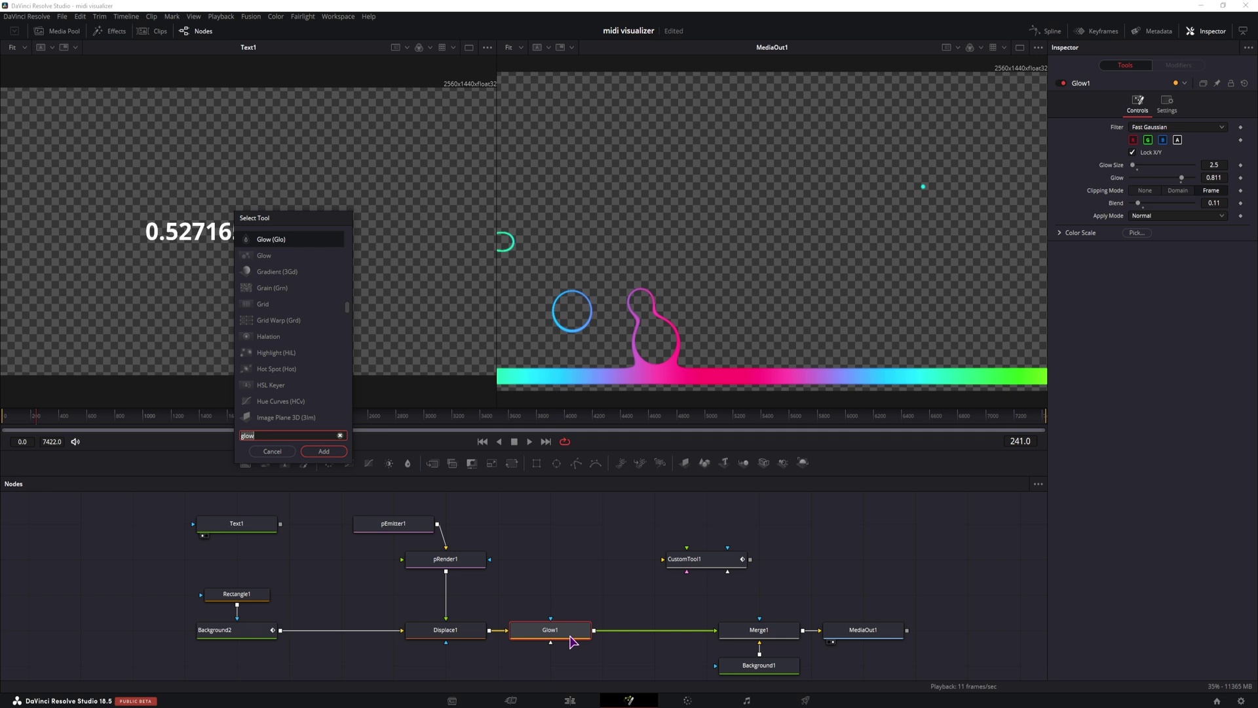
# Add a Soft Glow after Glow1, delete Text1, and place pEmitter1 above pRender1.
pyautogui.write('soft')
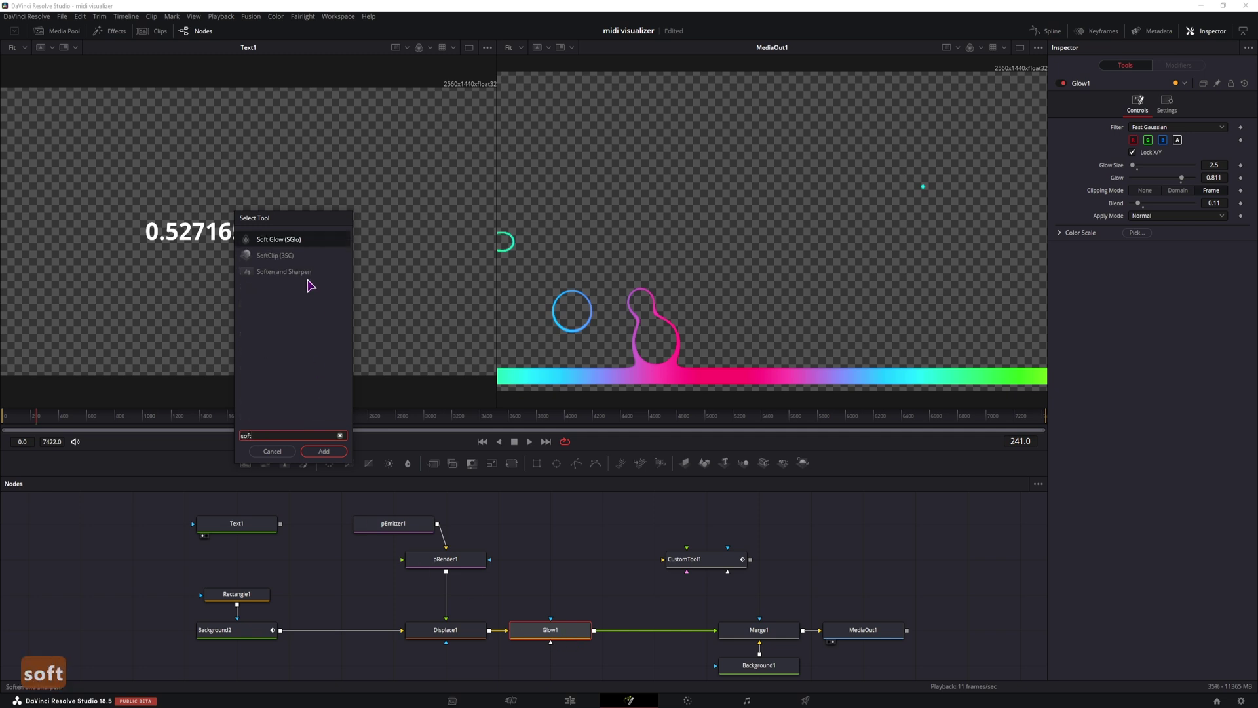
pyautogui.write(' glow')
pyautogui.click(323, 451)
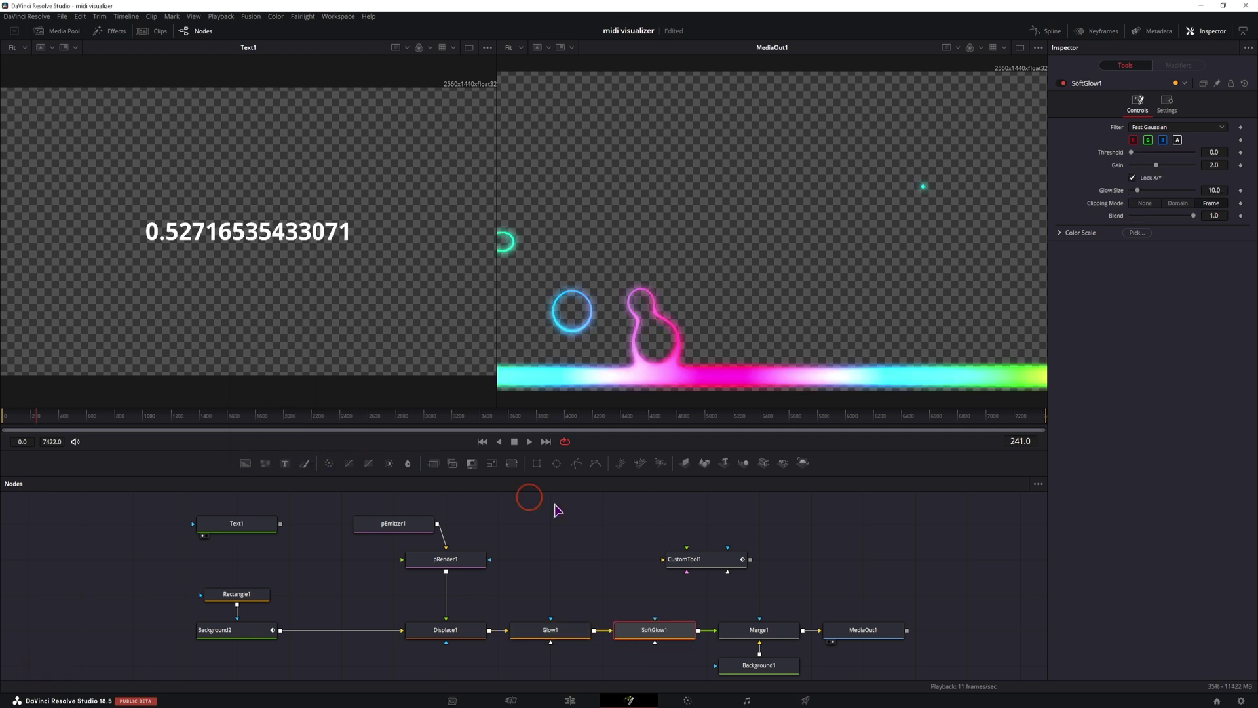
pyautogui.click(246, 520)
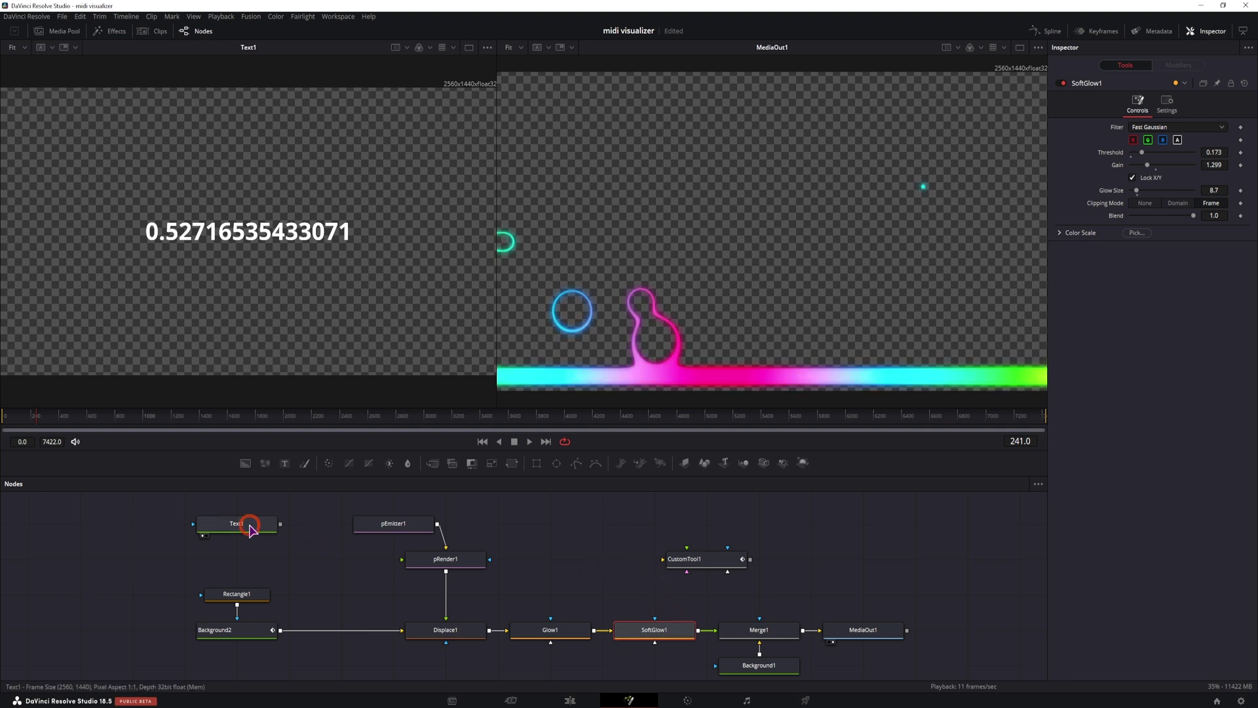
pyautogui.press('BackSpace')
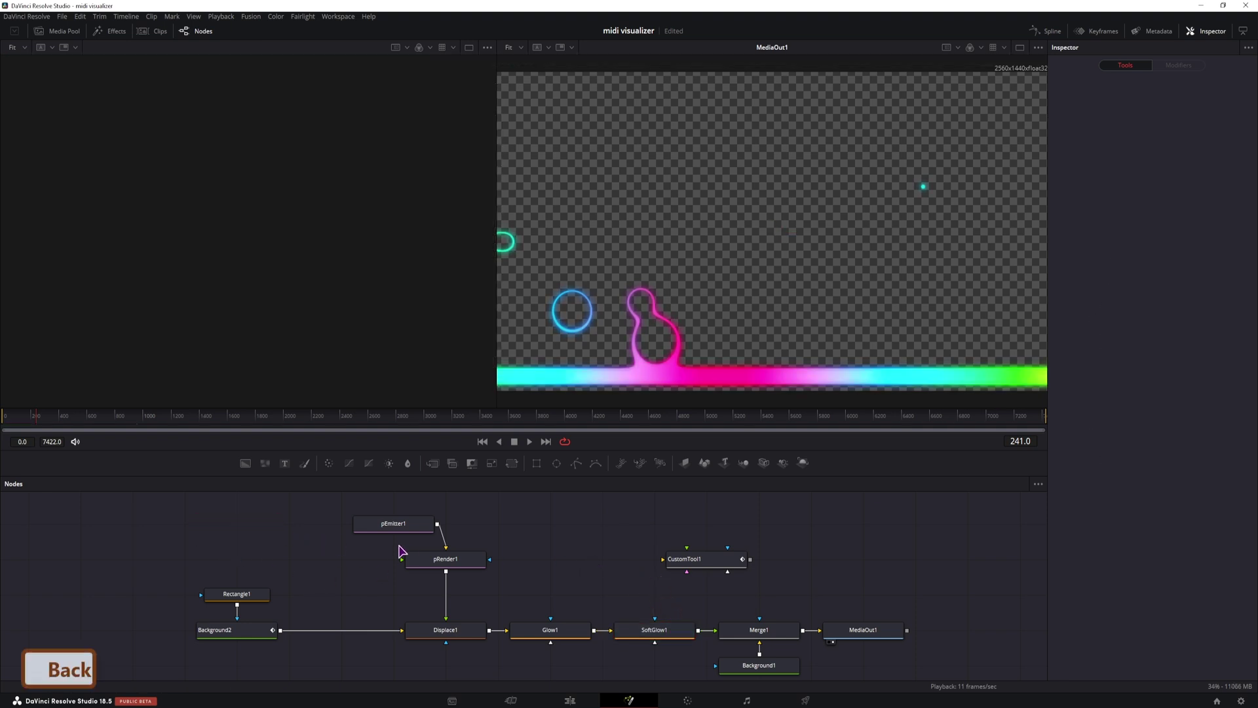
pyautogui.moveTo(393, 523); pyautogui.dragTo(446, 523)
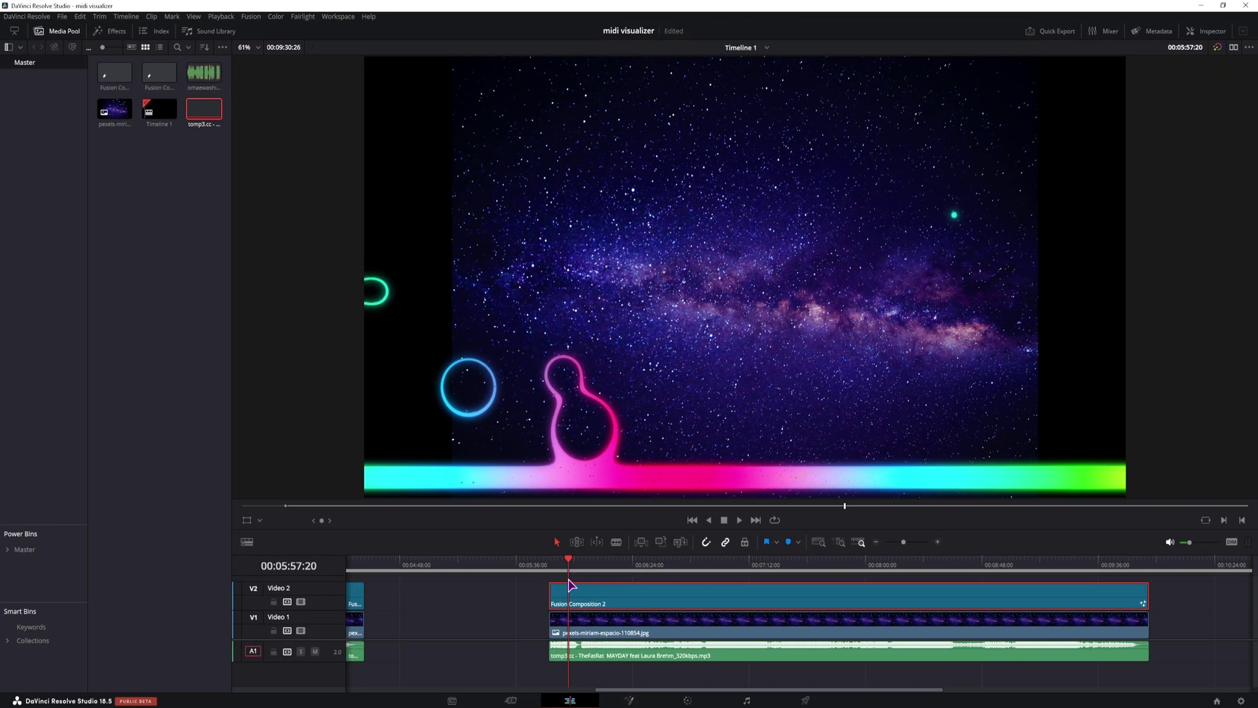
# On the Edit page, keyframe the starry background's Zoom from 1.310 at the start to 1.960 at the end.
pyautogui.click(552, 562)
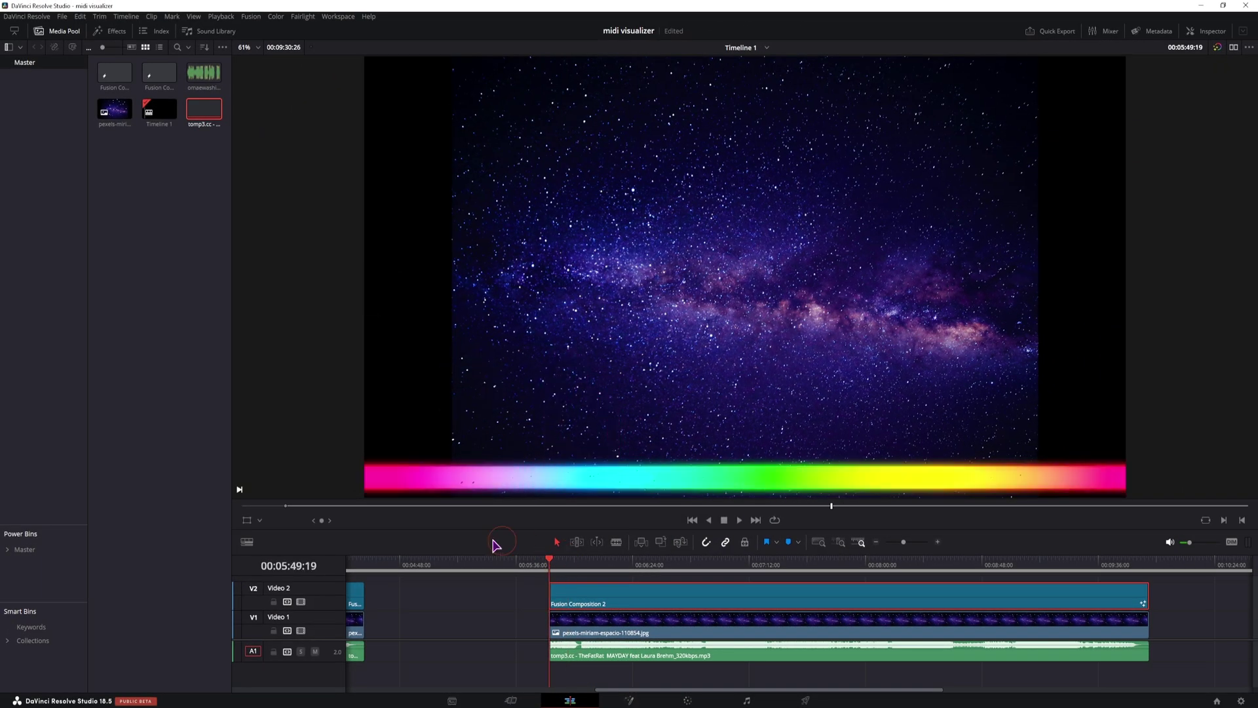
pyautogui.click(563, 630)
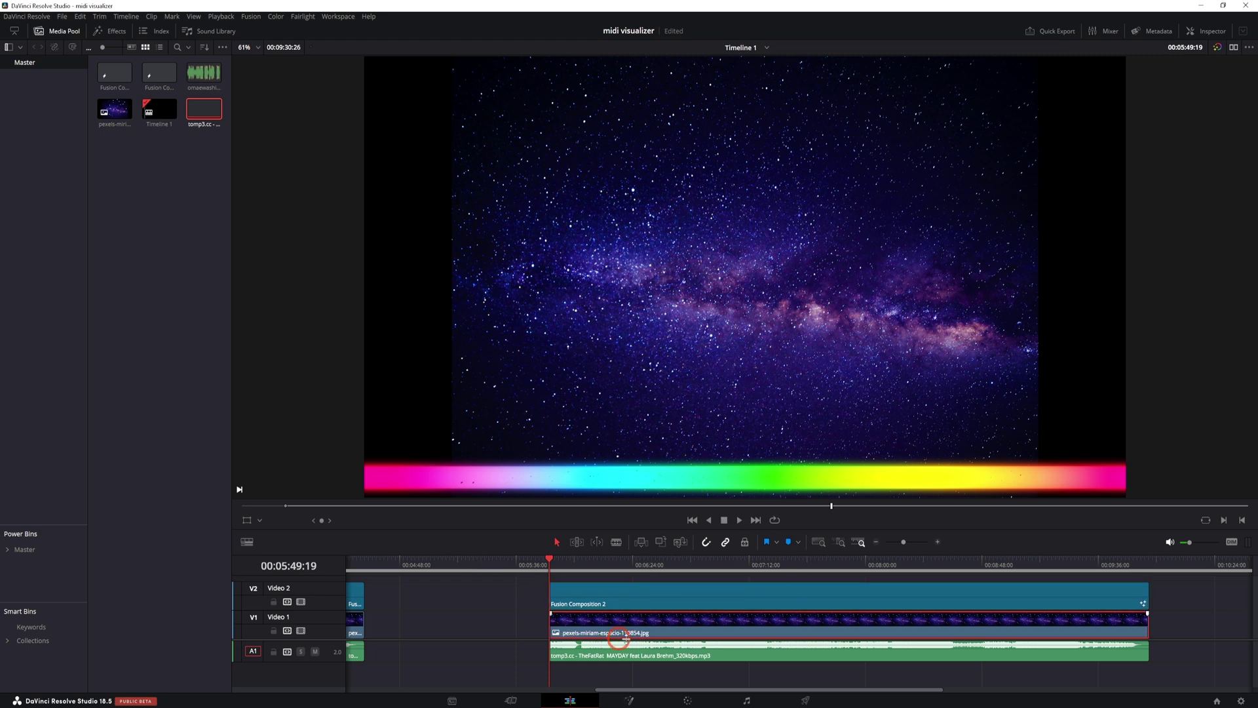
pyautogui.click(1206, 31)
pyautogui.moveTo(1142, 105)
pyautogui.mouseDown()
pyautogui.moveTo(1049, 105)
pyautogui.moveTo(1154, 105)
pyautogui.moveTo(1144, 105)
pyautogui.mouseUp()
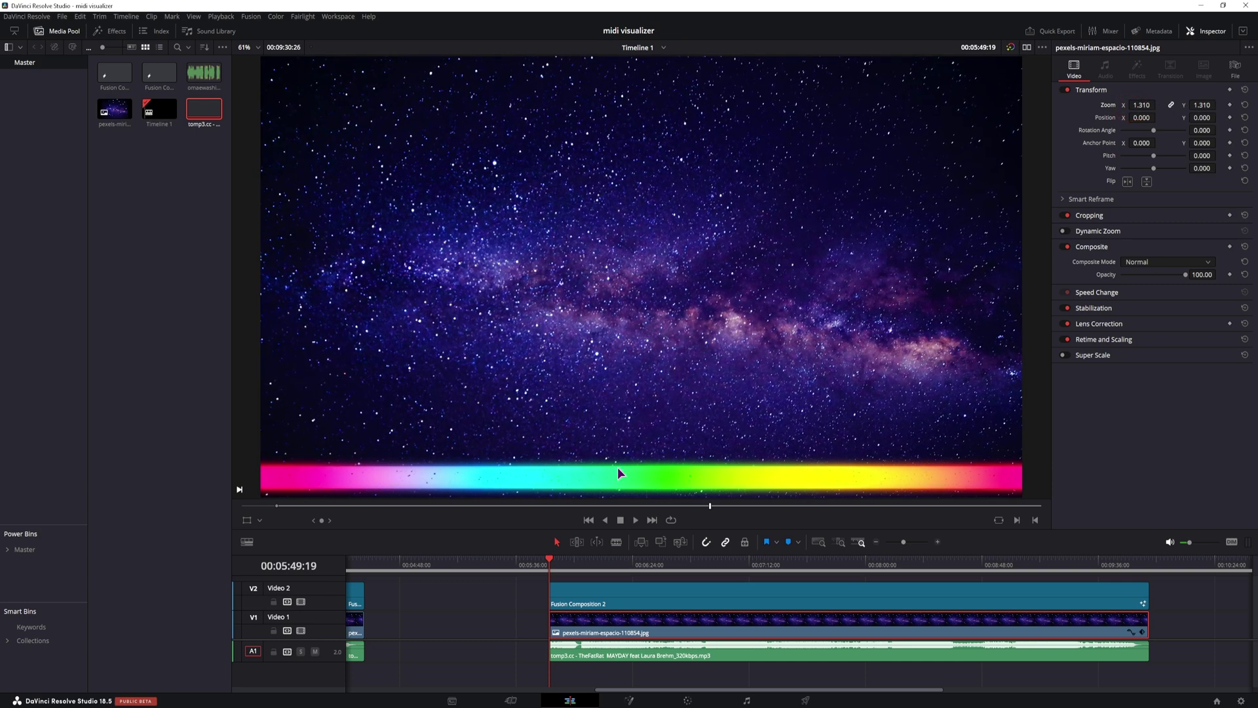
pyautogui.click(1230, 105)
pyautogui.click(1148, 562)
pyautogui.moveTo(1147, 105); pyautogui.dragTo(1143, 105)
# Review the visualizer clip's blend mode options, then reselect the starry background clip.
pyautogui.click(632, 603)
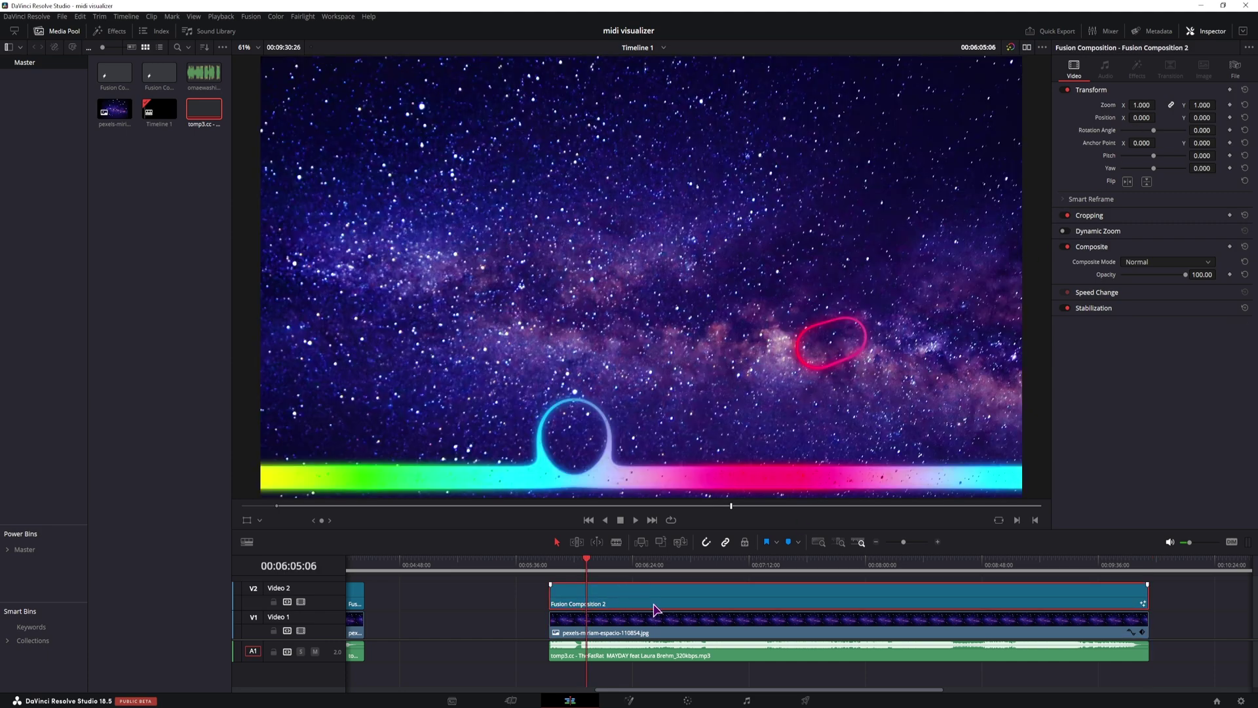
pyautogui.click(1170, 263)
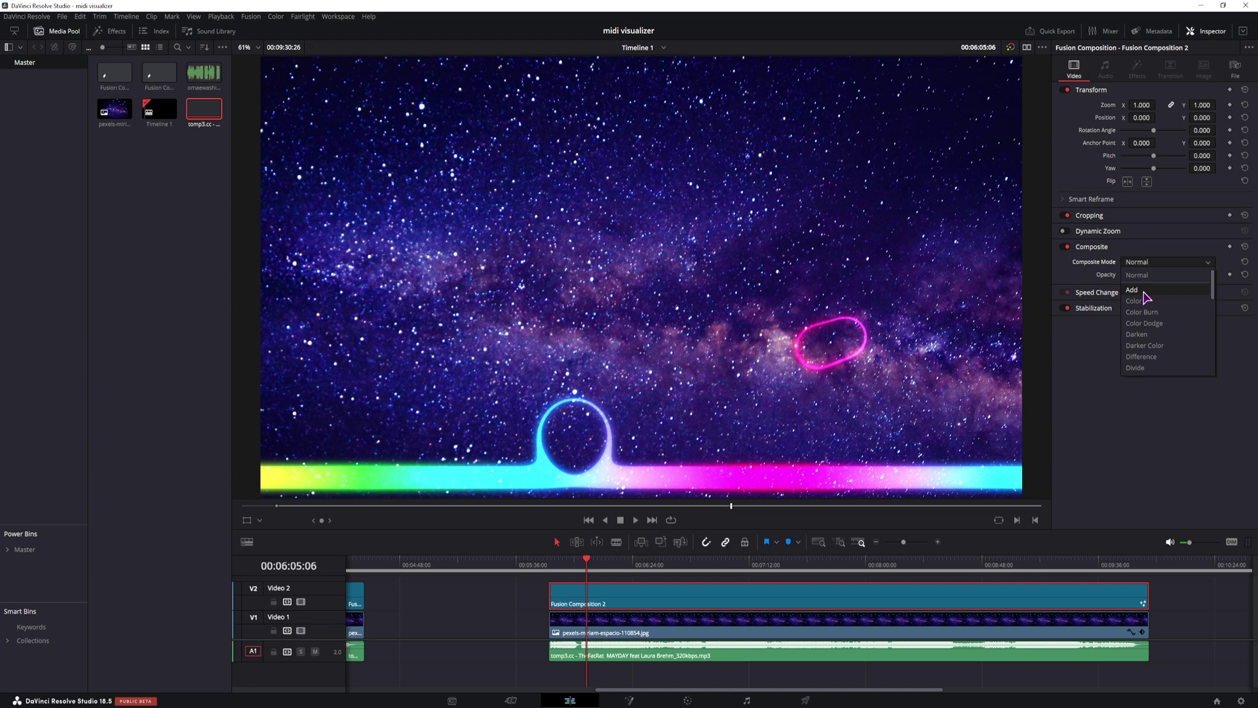
pyautogui.click(680, 629)
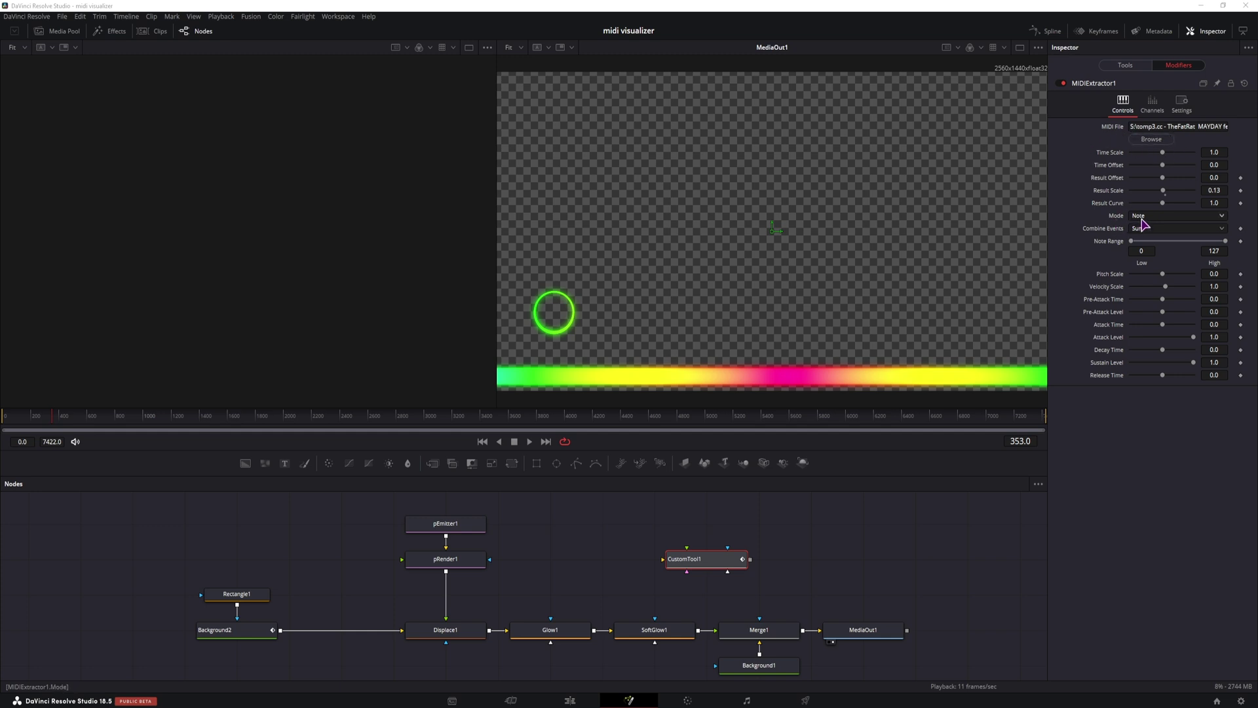
# Set MIDIExtractor1 to Note mode with Pitch Scale 2.5, Velocity Scale 1.9, Pre-Attack 0.21/0.44, Decay Time -0.47.
pyautogui.click(1145, 218)
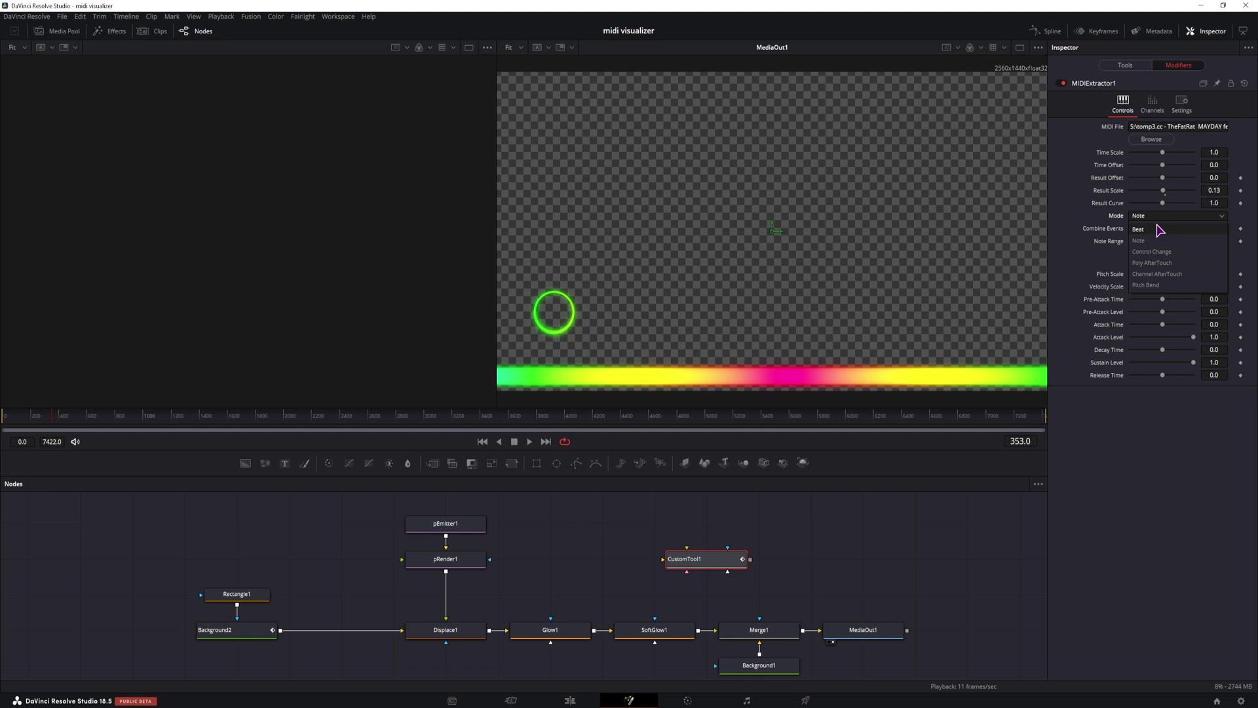
pyautogui.click(1066, 272)
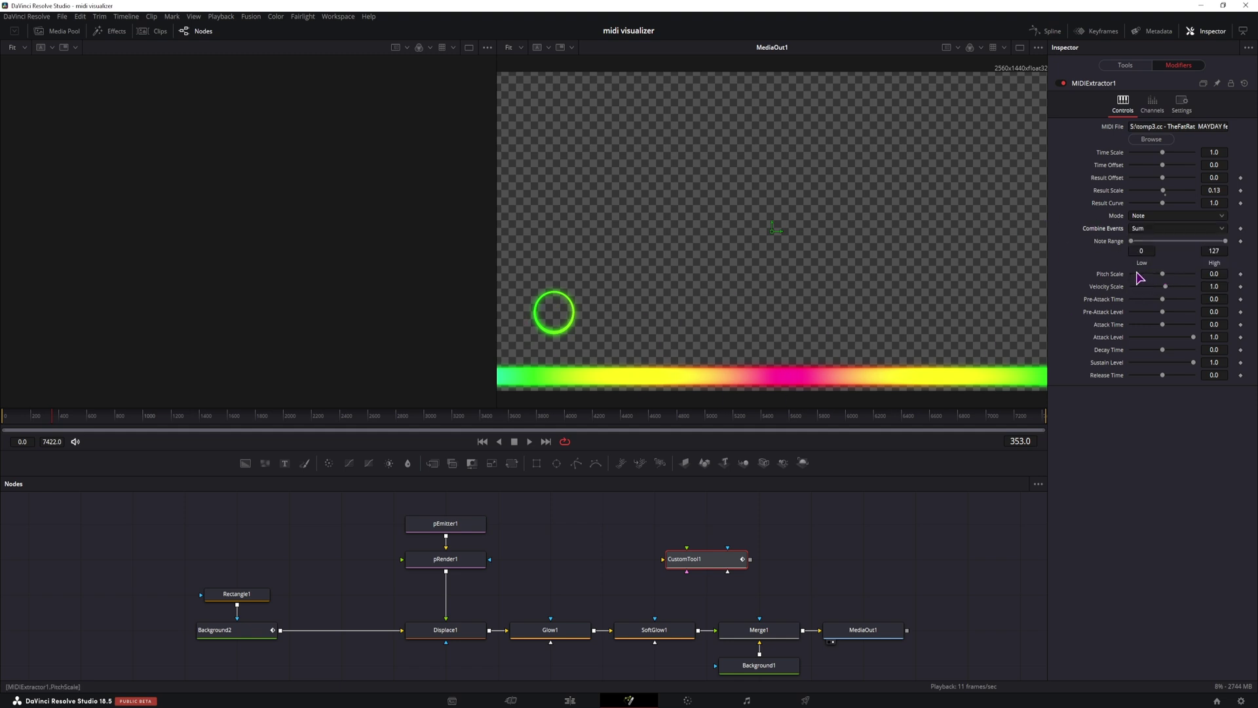
pyautogui.click(1164, 275)
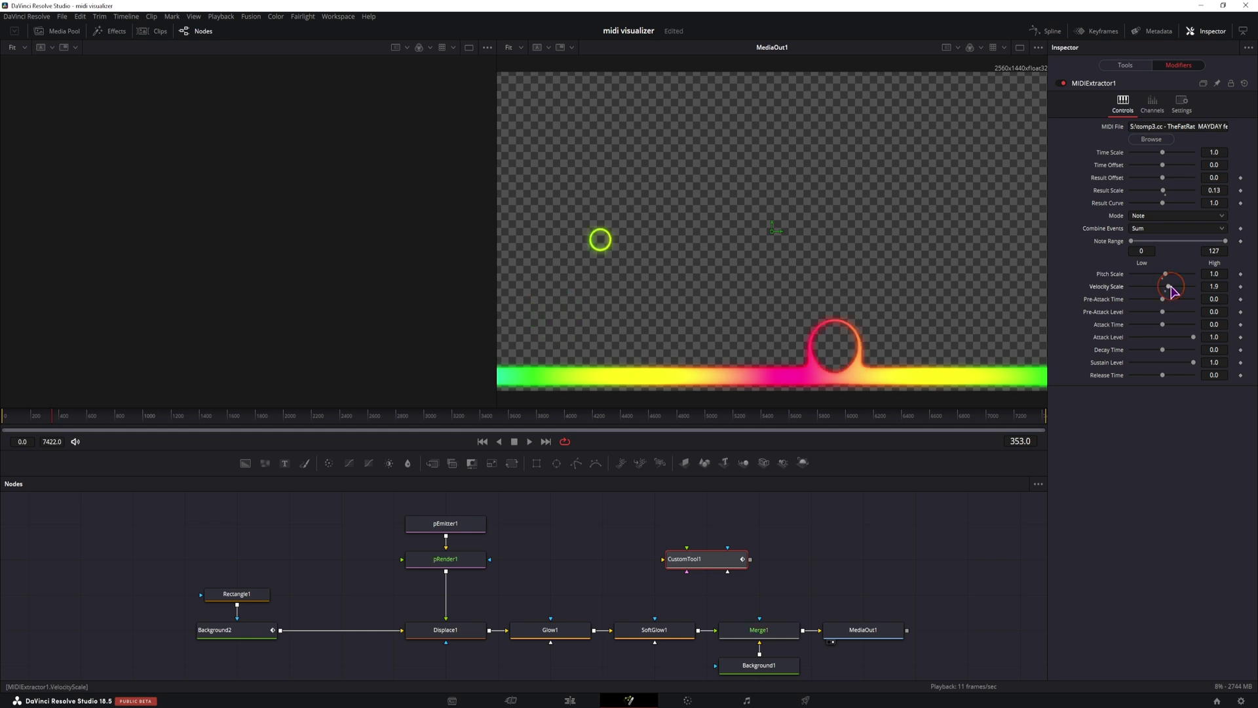
pyautogui.click(1169, 287)
pyautogui.click(1168, 299)
pyautogui.moveTo(1163, 312); pyautogui.dragTo(1176, 311)
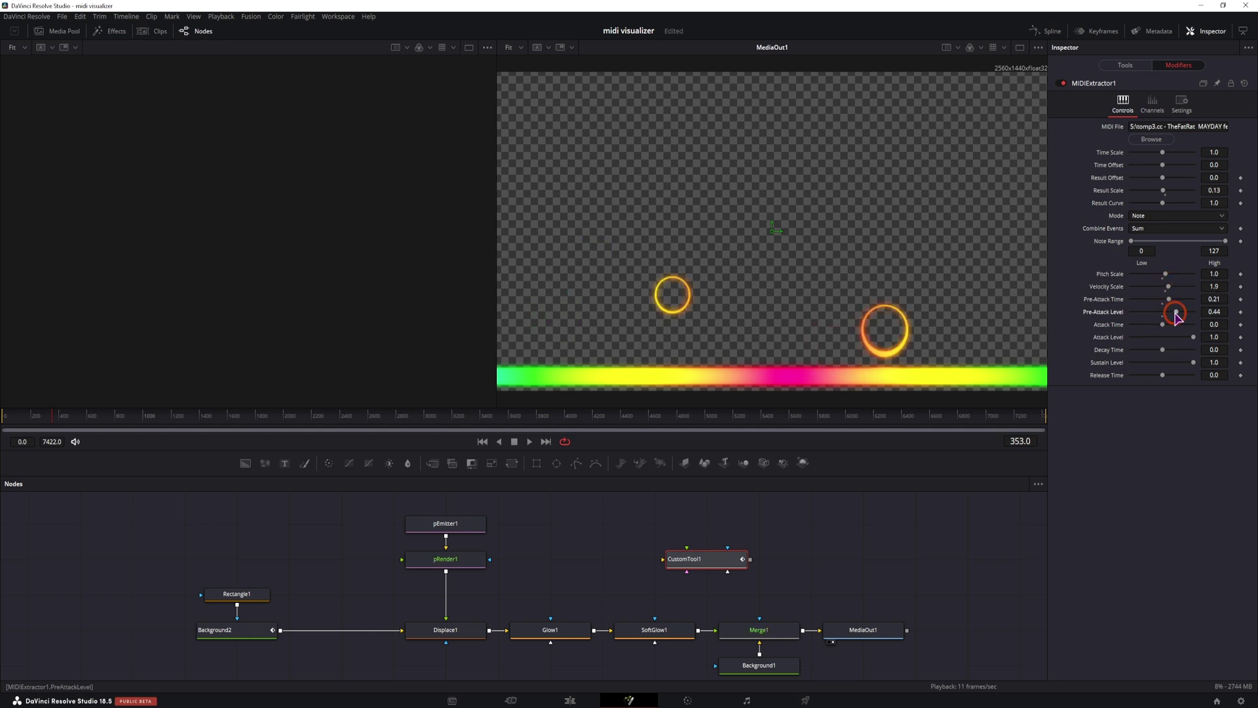
pyautogui.click(1171, 275)
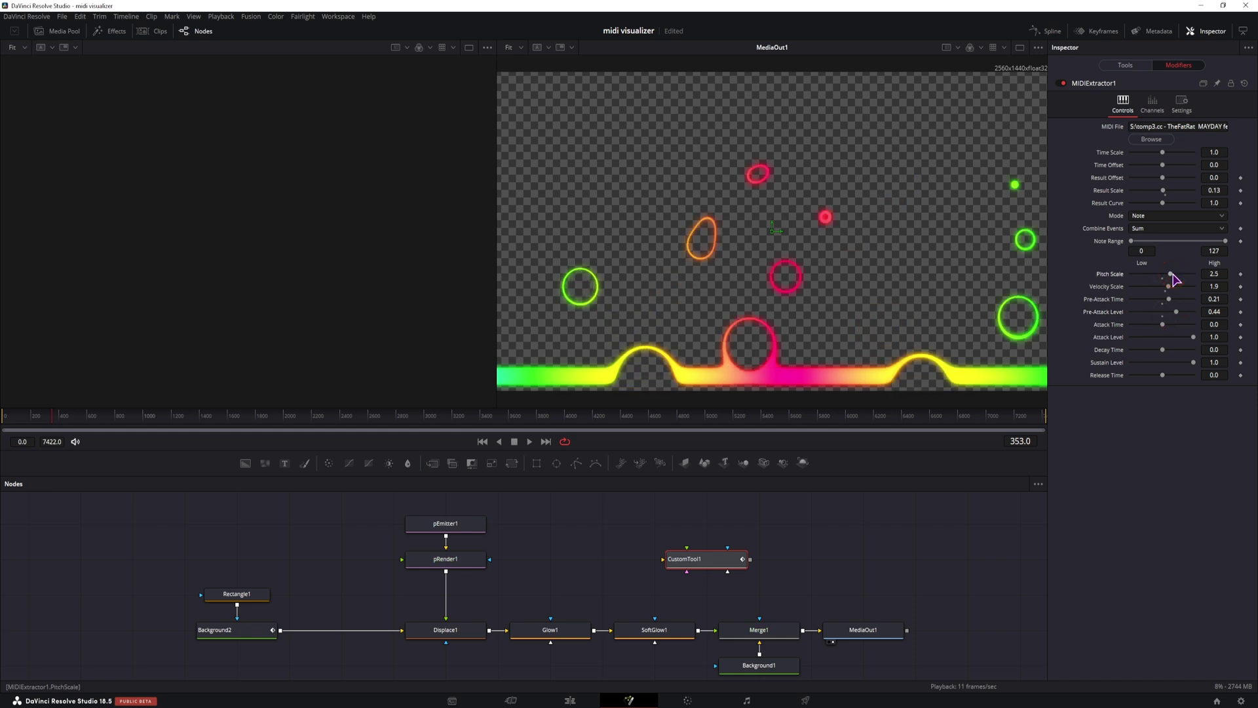
pyautogui.moveTo(1162, 349); pyautogui.dragTo(1146, 349)
pyautogui.click(445, 523)
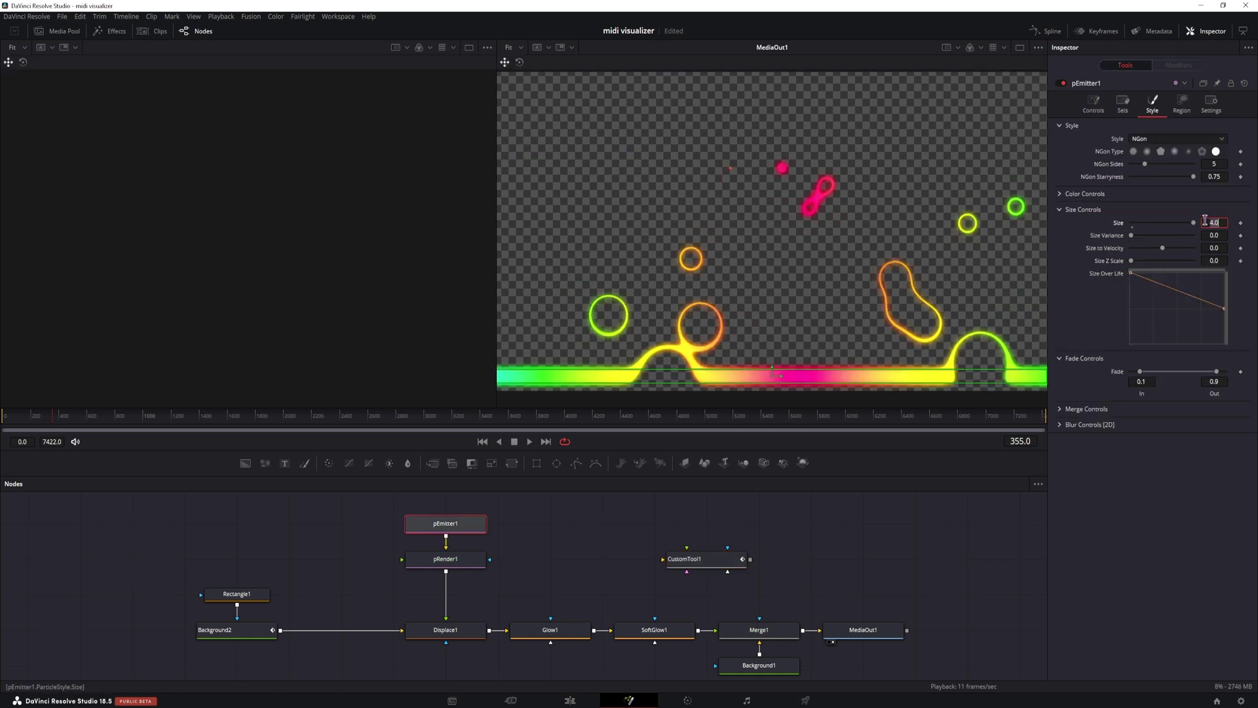
pyautogui.write('2')
pyautogui.press('Return')
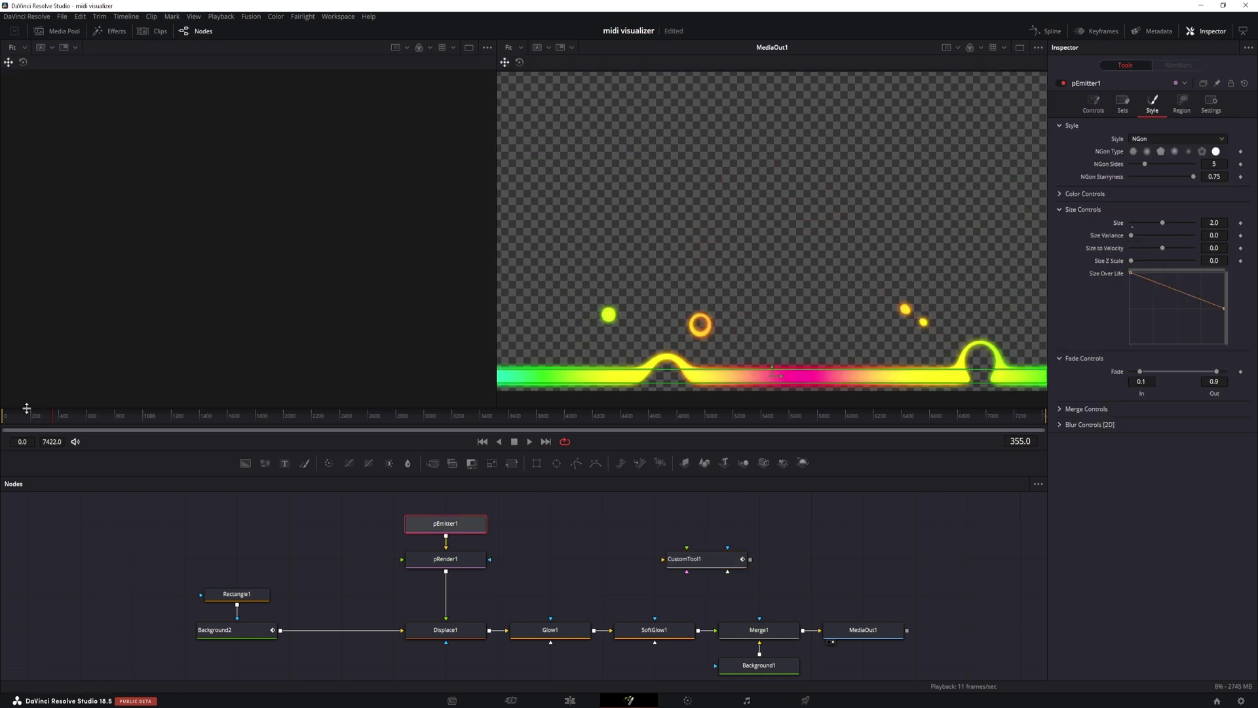
pyautogui.press('space')
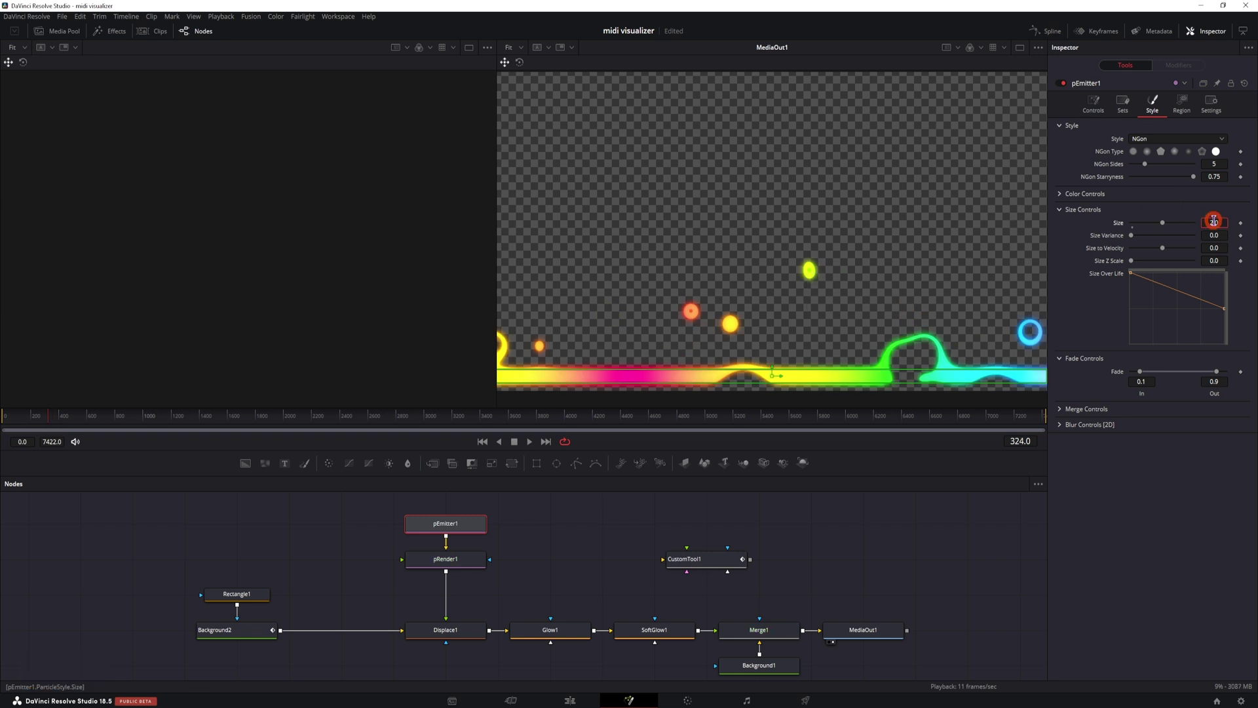
pyautogui.write('4')
pyautogui.press('Return')
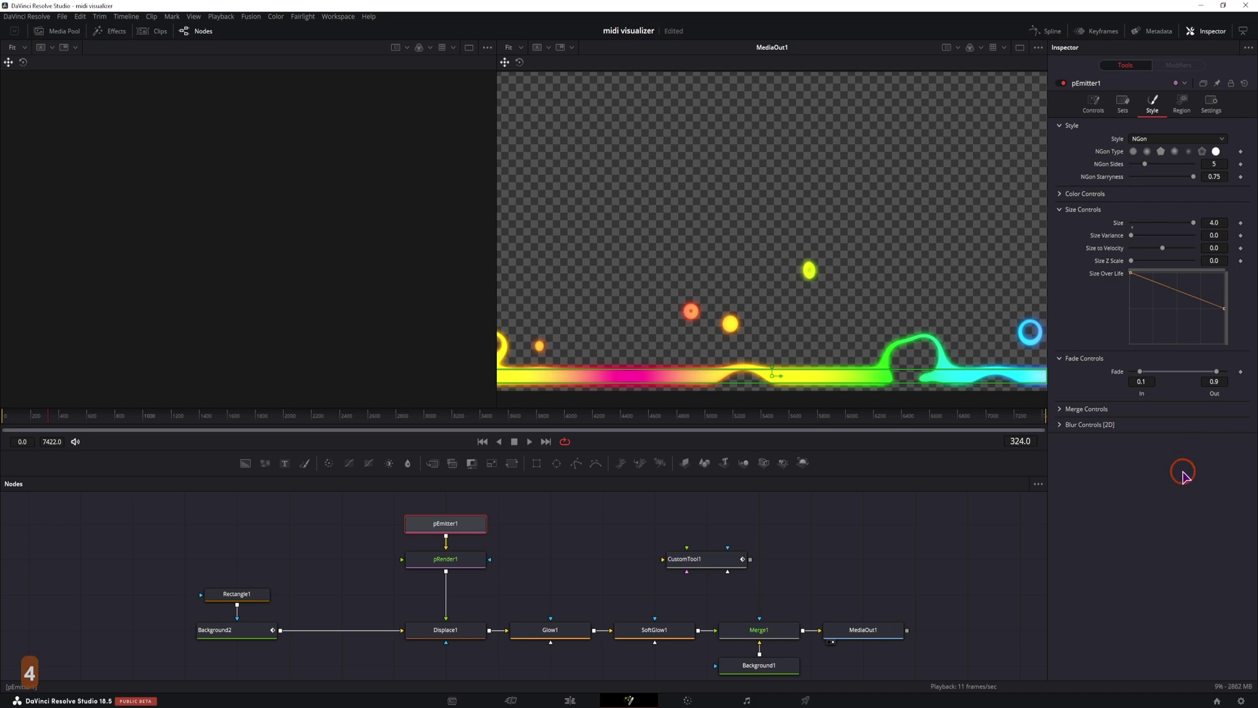